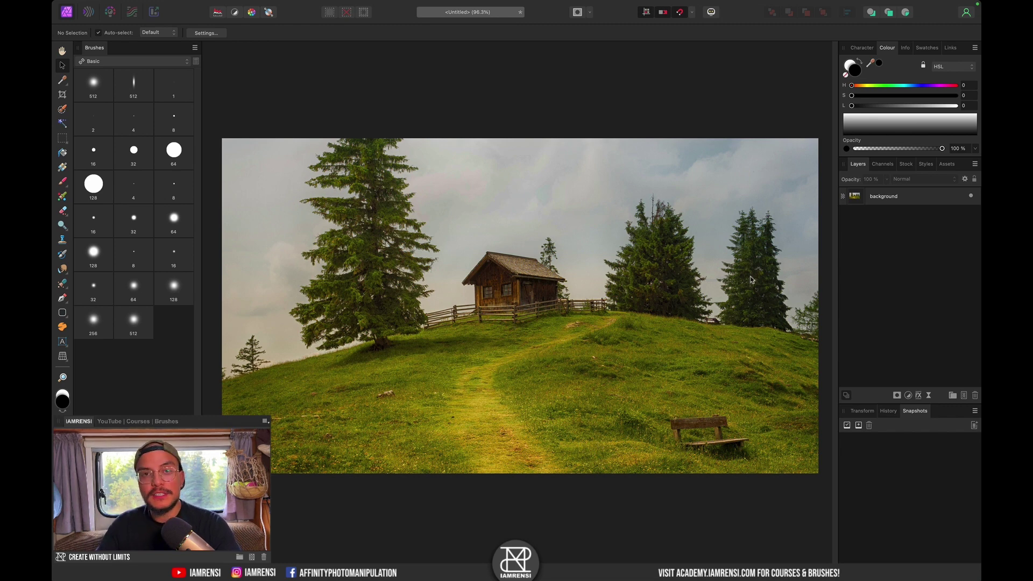
Add an Exposure adjustment above the background layer with the exposure lowered to about -3.05.
left_click(888, 200)
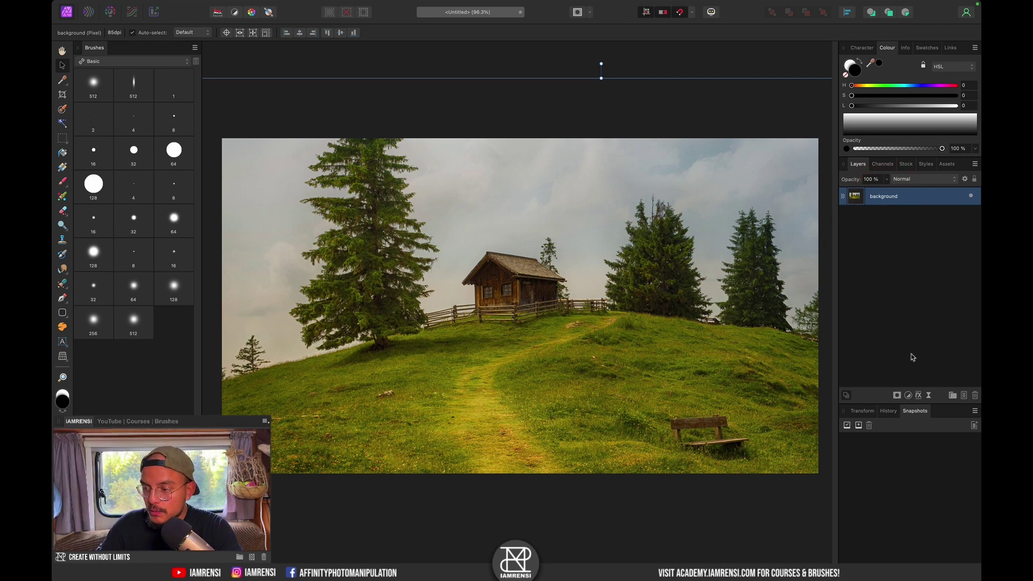
left_click(908, 396)
left_click(909, 485)
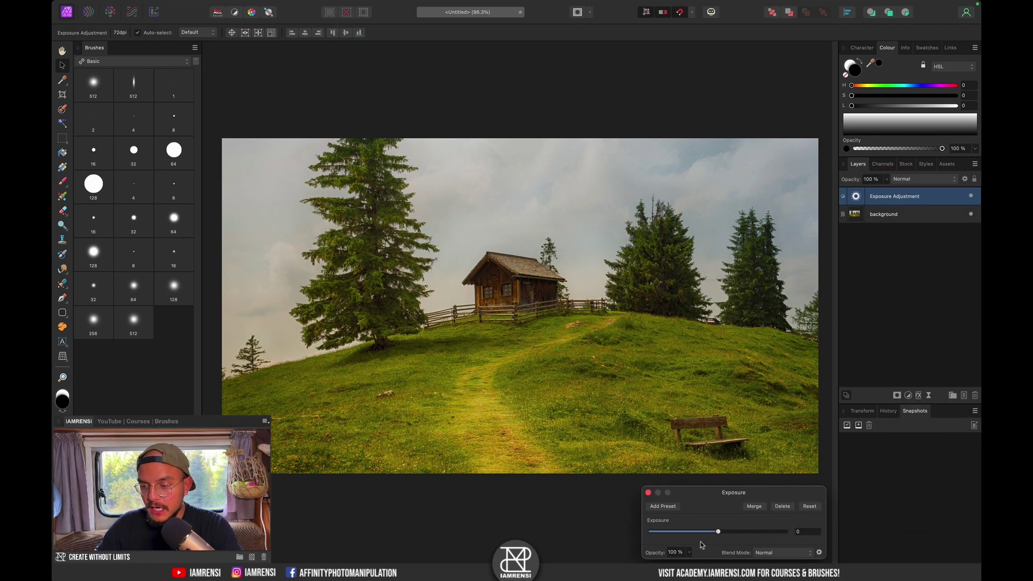
left_click_drag(692, 533, 691, 534)
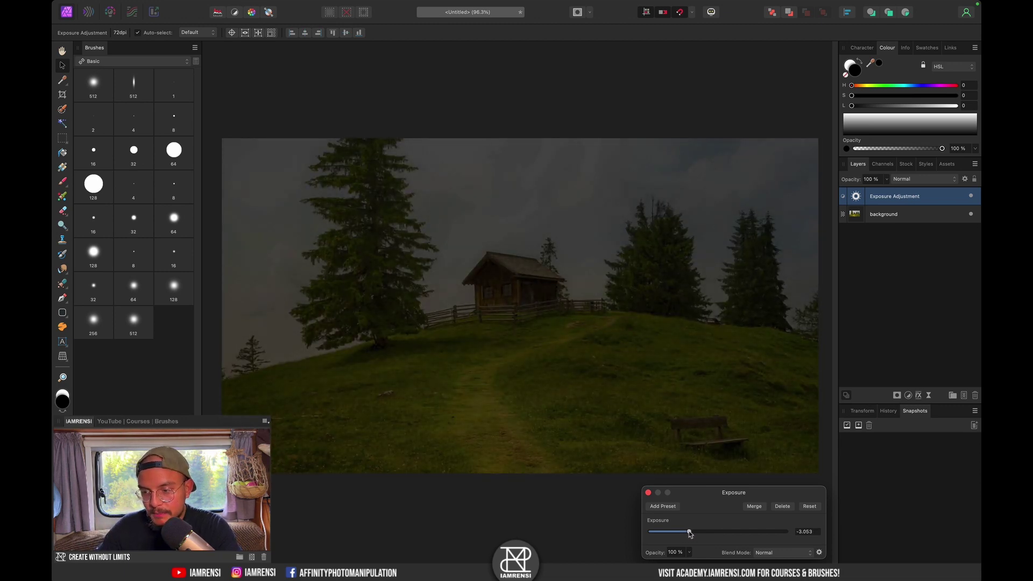
left_click(648, 492)
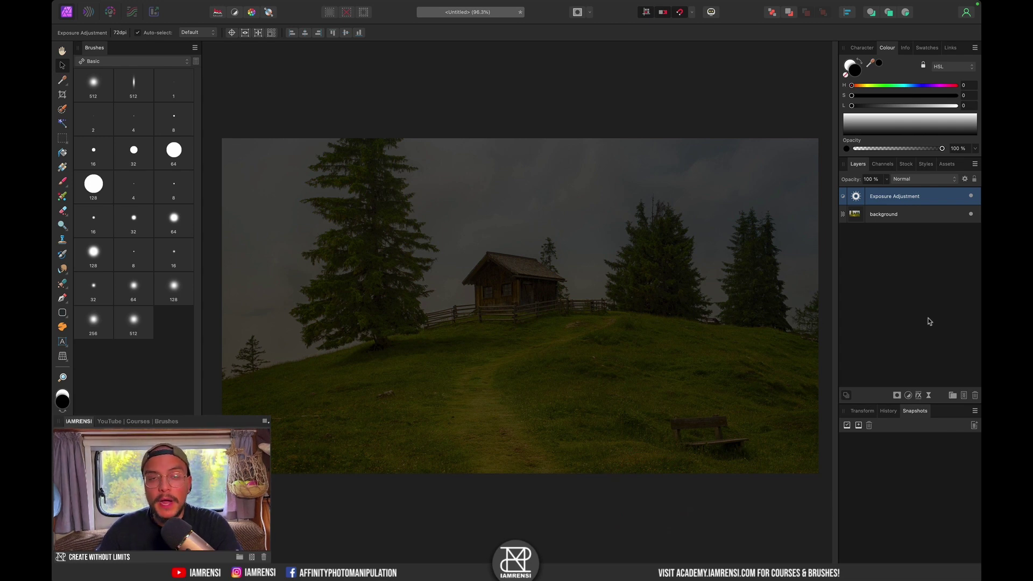
Add a White Balance adjustment with the white balance set to -76% for a cold night tone.
left_click(908, 395)
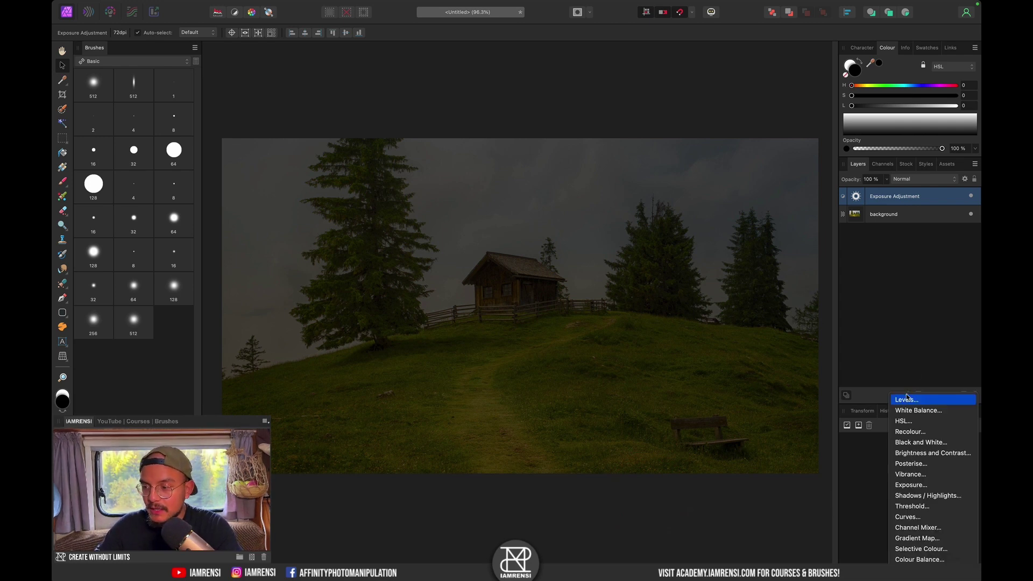
left_click(908, 411)
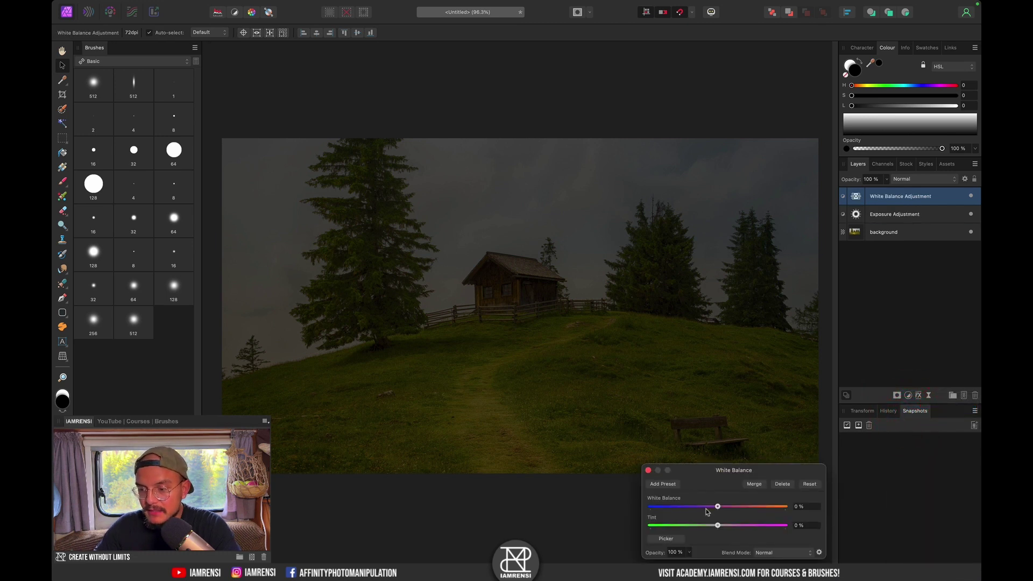
left_click_drag(683, 507, 667, 507)
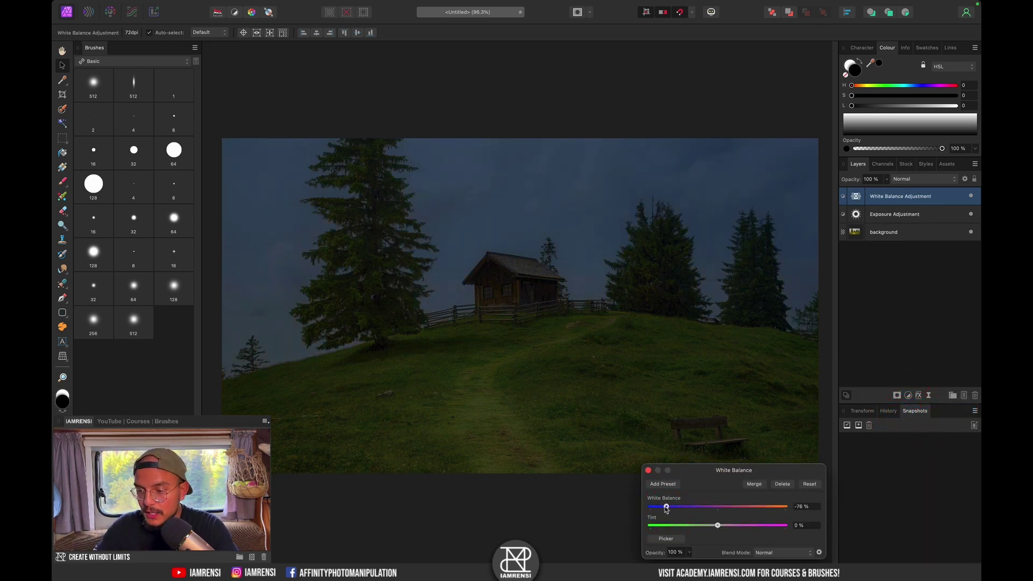
left_click(647, 470)
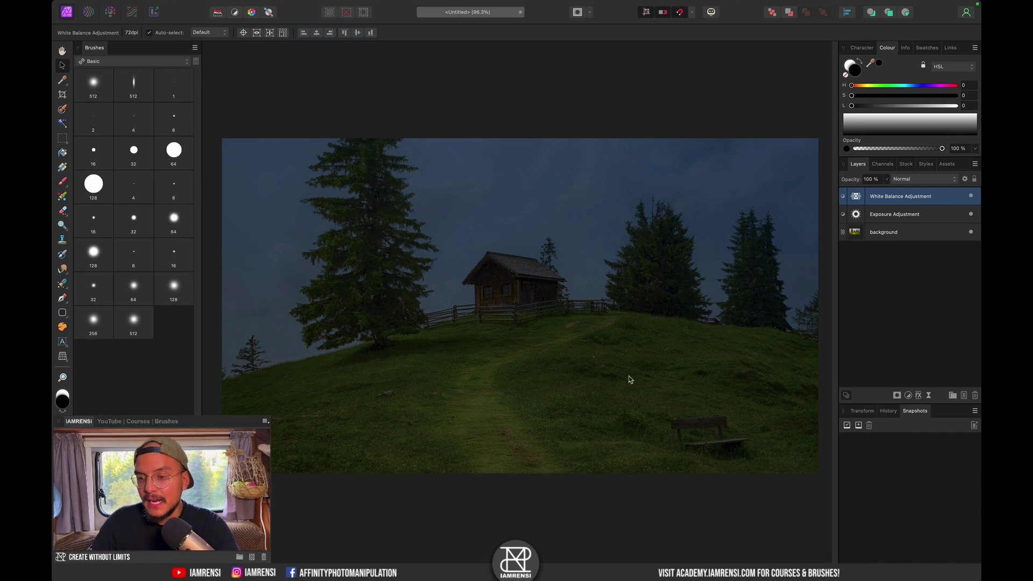
Add a Vibrance adjustment with the saturation reduced to -49%.
left_click(908, 396)
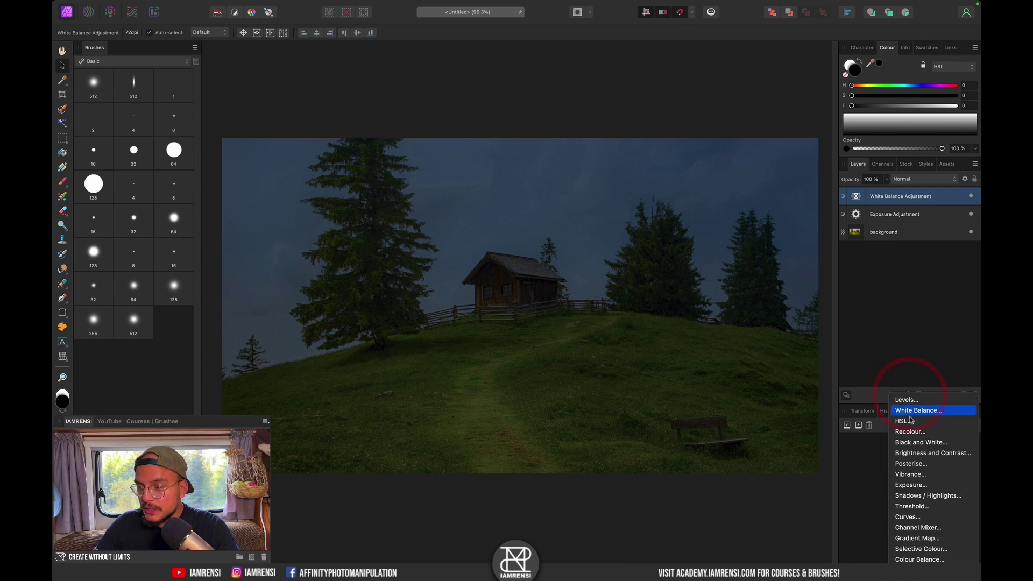
left_click(904, 475)
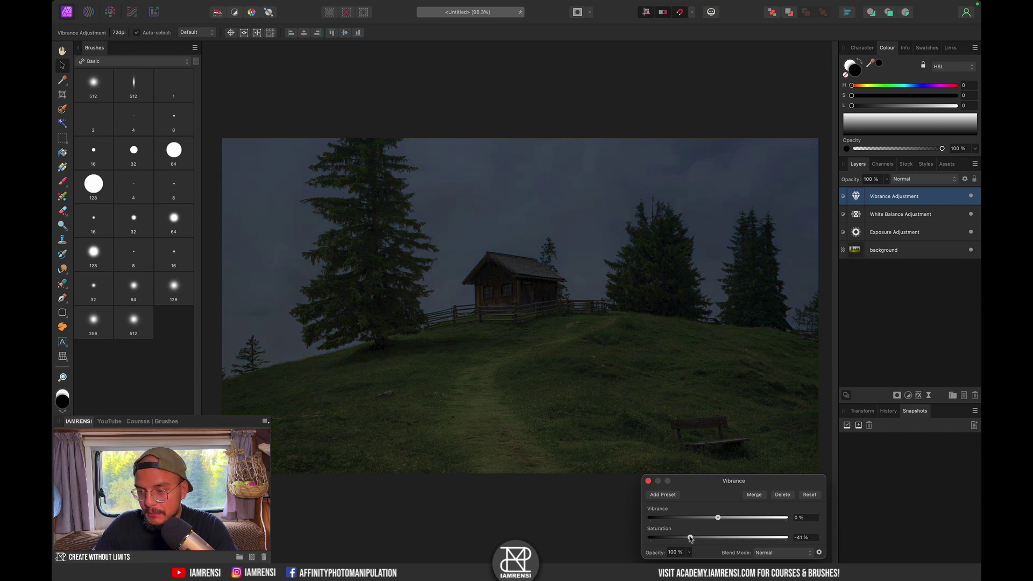
left_click_drag(690, 538, 685, 539)
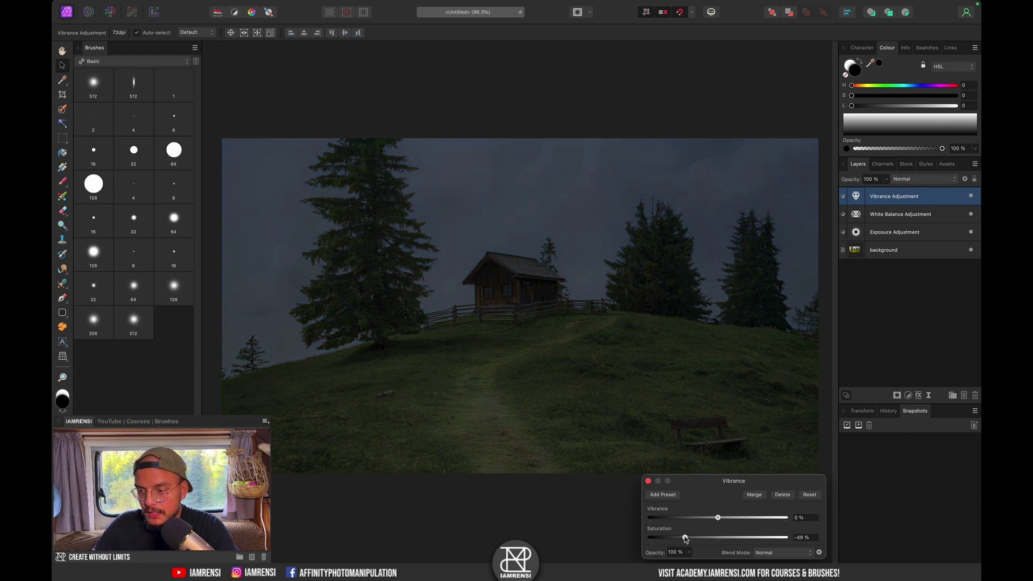
left_click(648, 480)
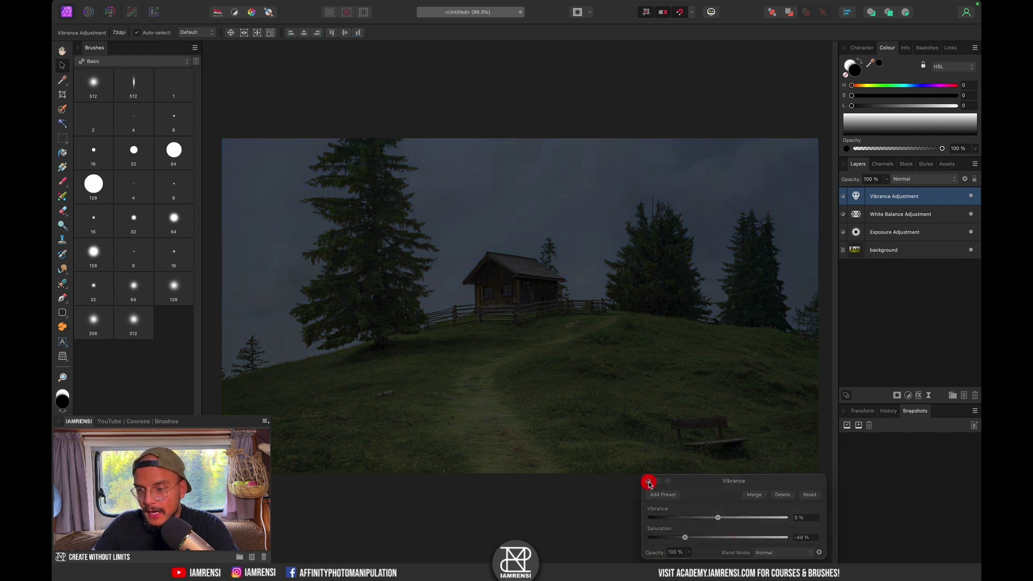
Compare the photo with the three adjustments hidden and shown, and nest them inside the background layer.
left_click(936, 231, "shift")
left_click(970, 232)
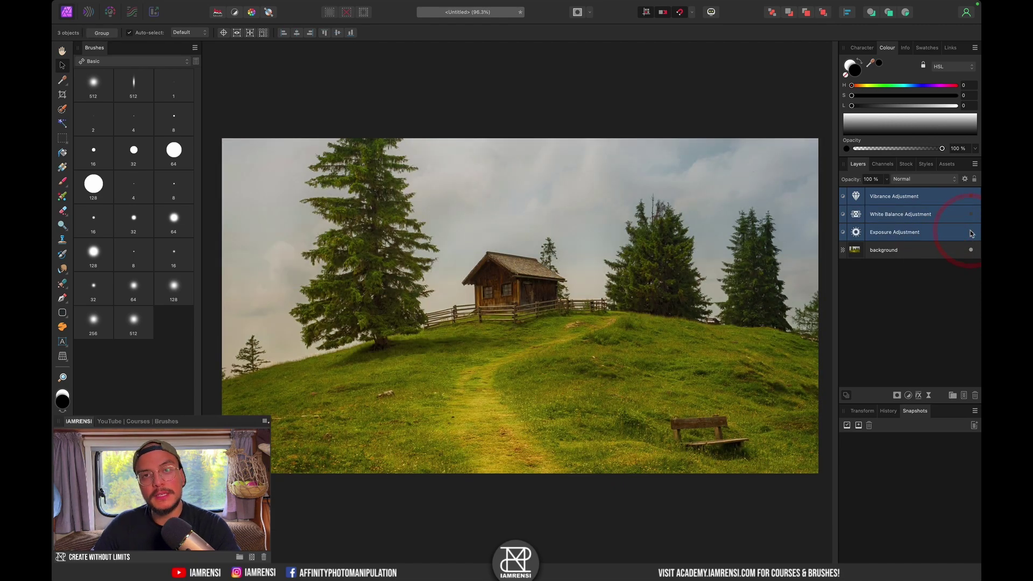
left_click(971, 232)
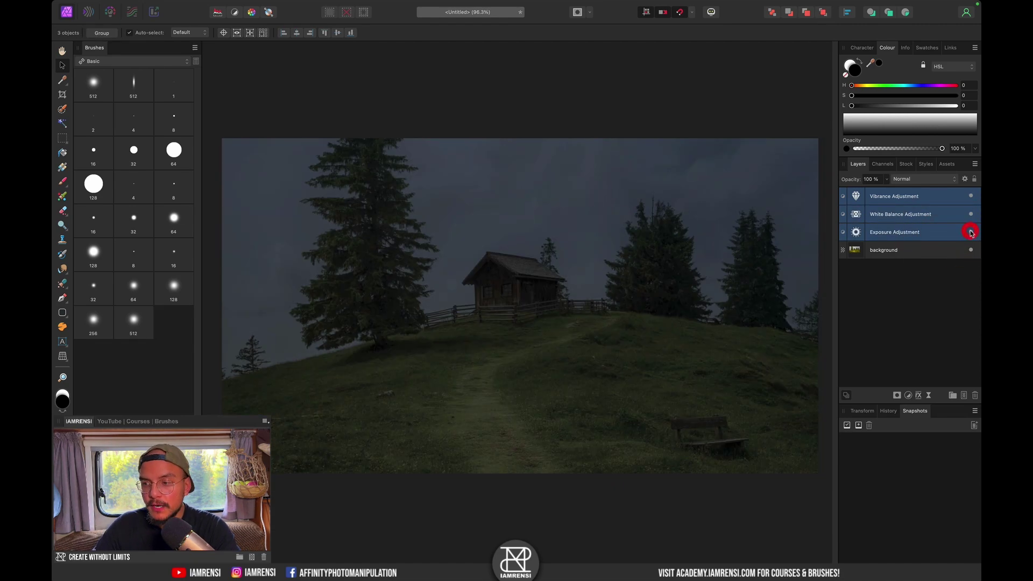
left_click_drag(879, 196, 891, 252)
left_click(882, 196)
left_click(842, 200)
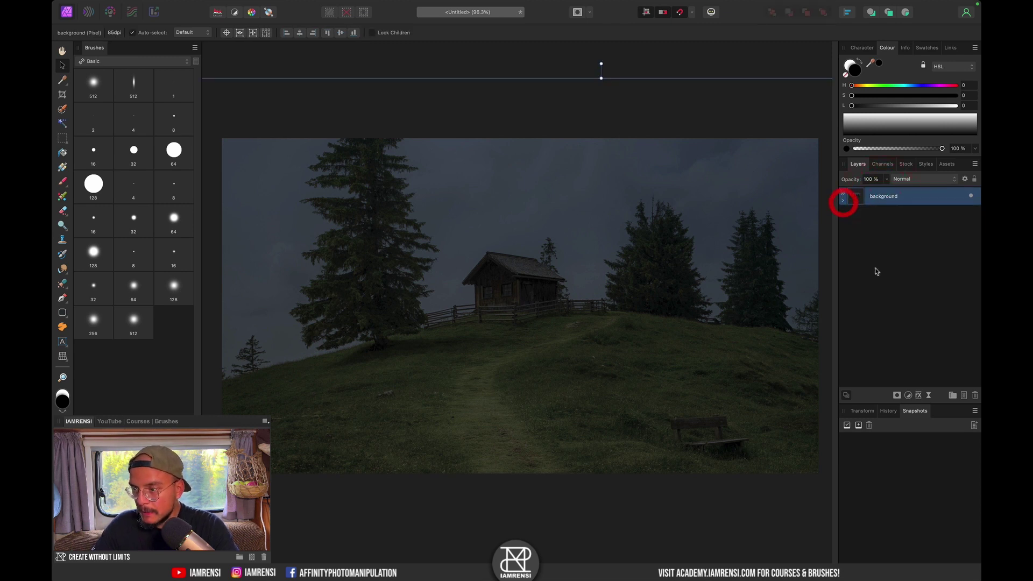
left_click(875, 269)
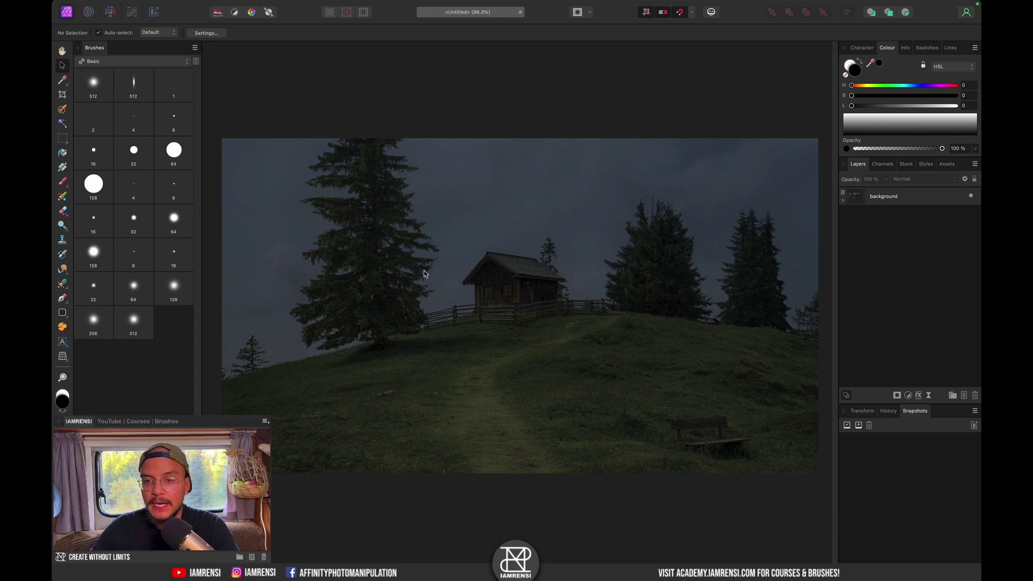
Add a solid fill layer in yellow-orange FFC100 above the background and invert its mask.
left_click(248, 6)
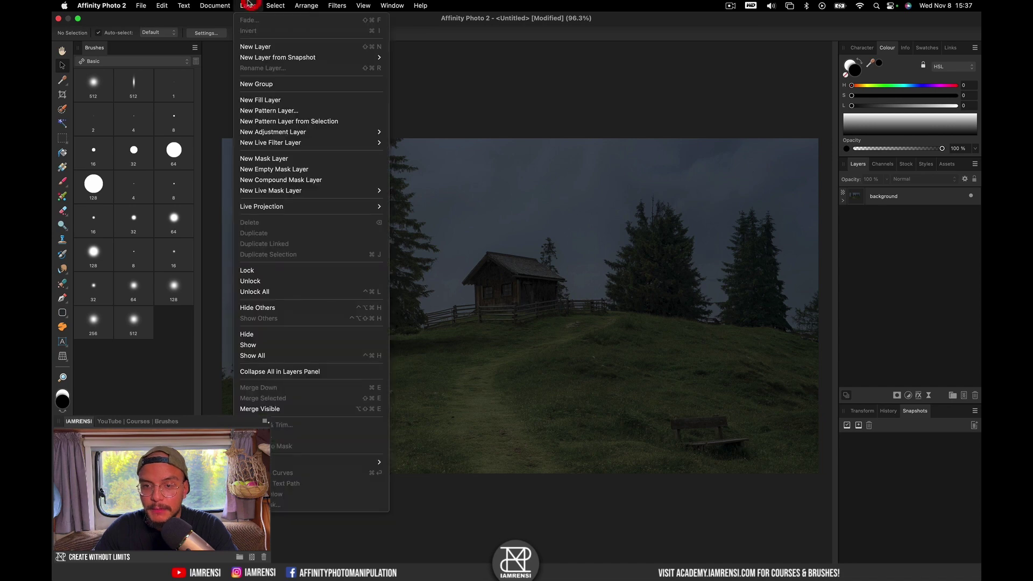
left_click(259, 101)
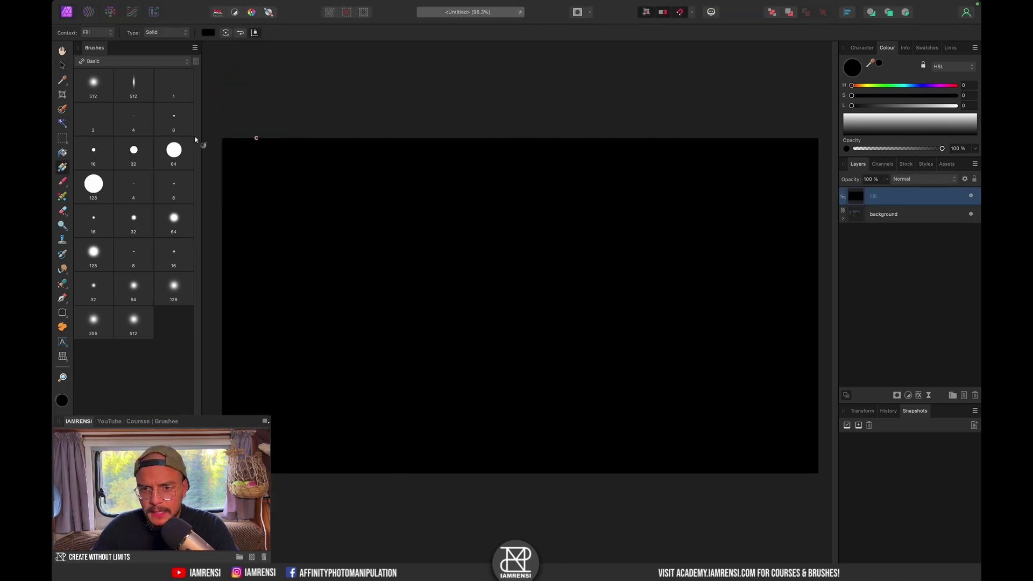
left_click(209, 33)
left_click_drag(281, 115, 291, 134)
left_click(420, 174)
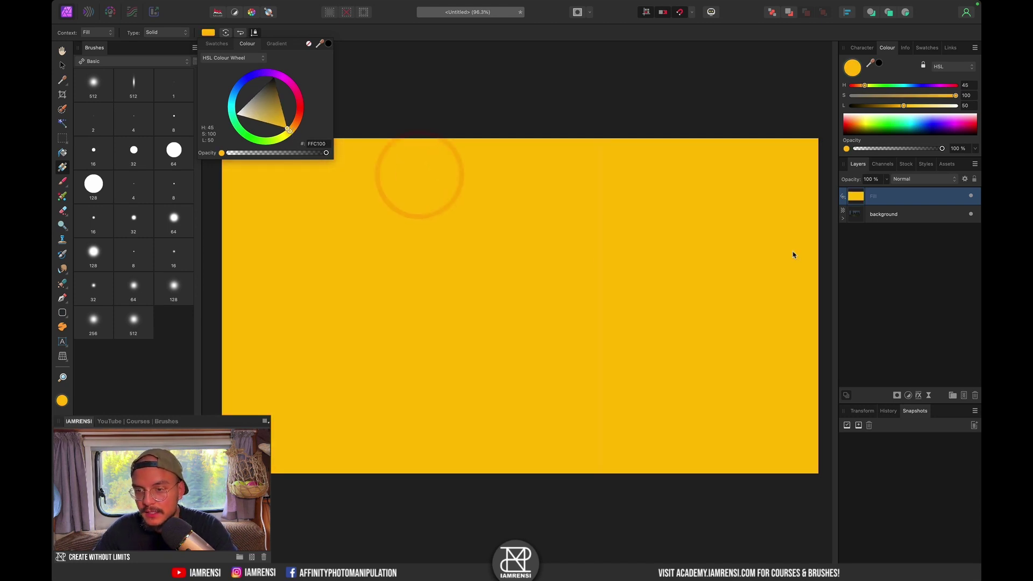
left_click(924, 267)
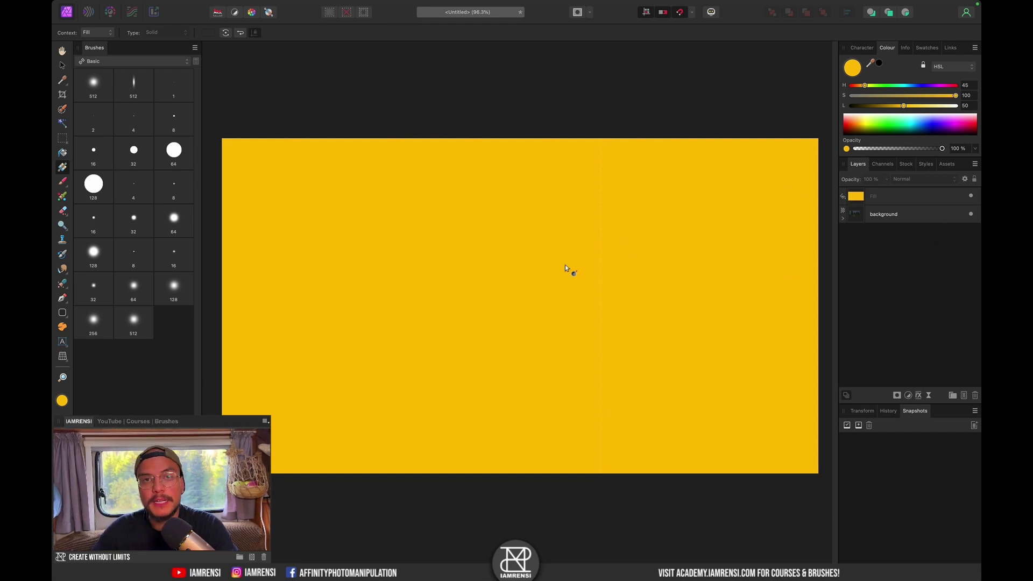
left_click(873, 198)
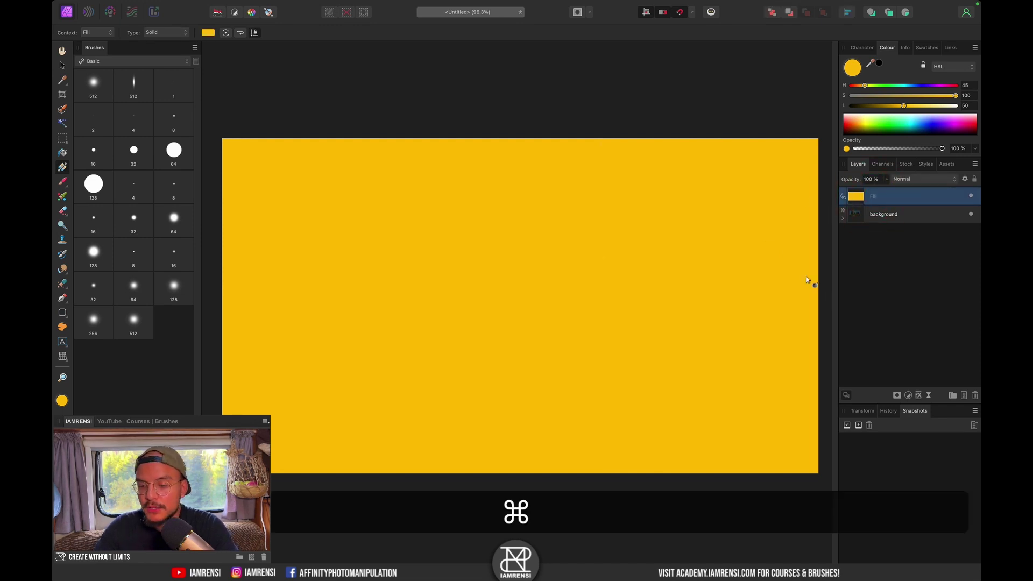
key("super+i")
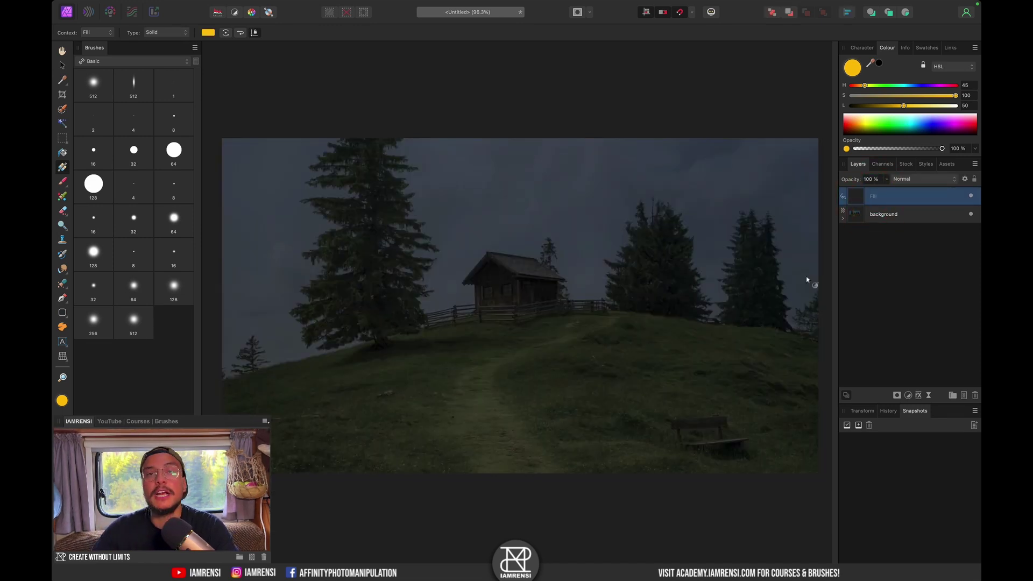
Paint over the cabin on the fill layer's mask with a soft 311.9 px white brush to reveal the yellow.
scroll(491, 293, "up", 6)
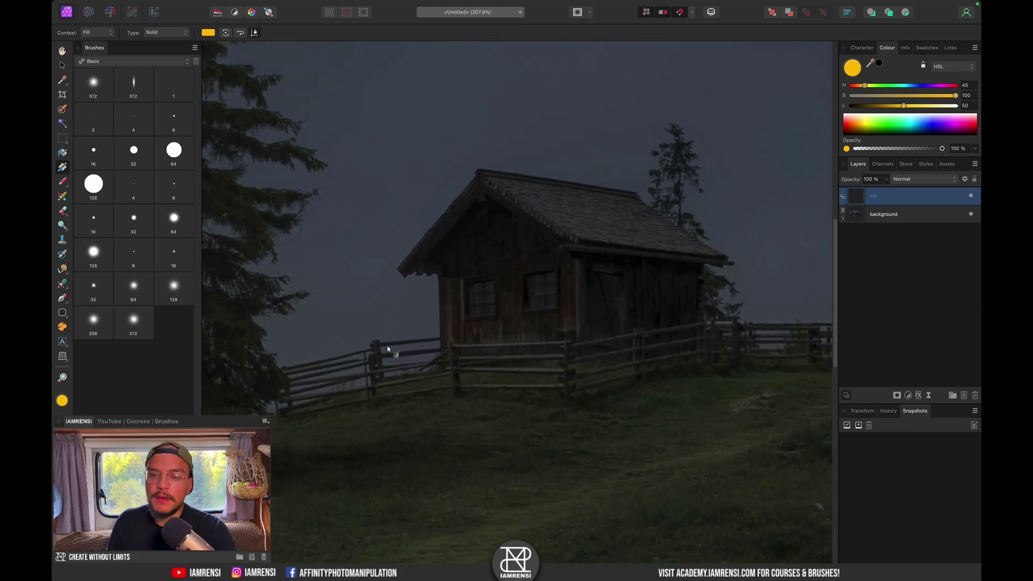
key("b")
mouse_move(364, 281)
left_mouse_down()
mouse_move(428, 310)
mouse_move(583, 323)
mouse_move(592, 301)
left_mouse_up()
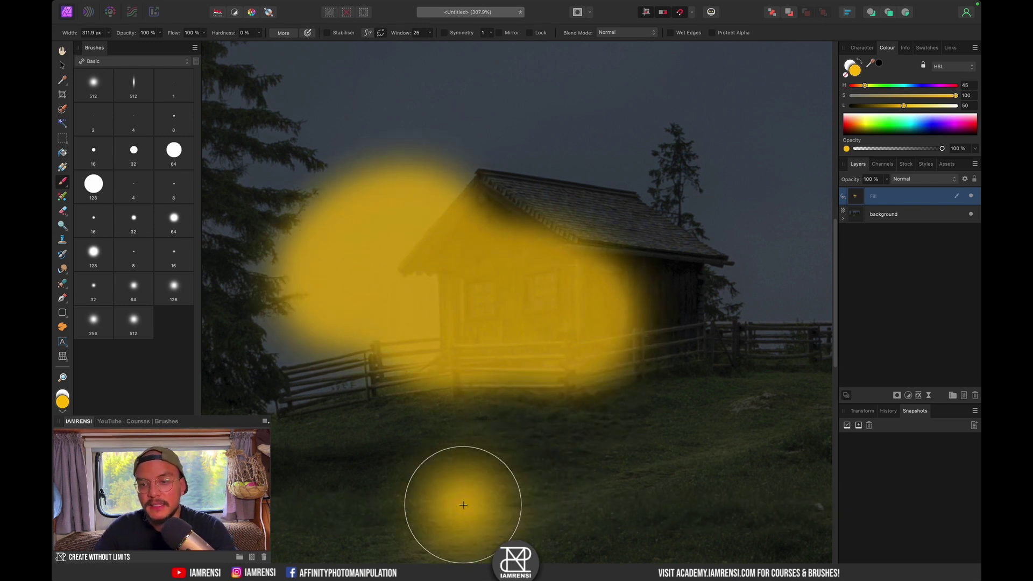
key("ctrl+z")
left_click_drag(333, 371, 375, 357)
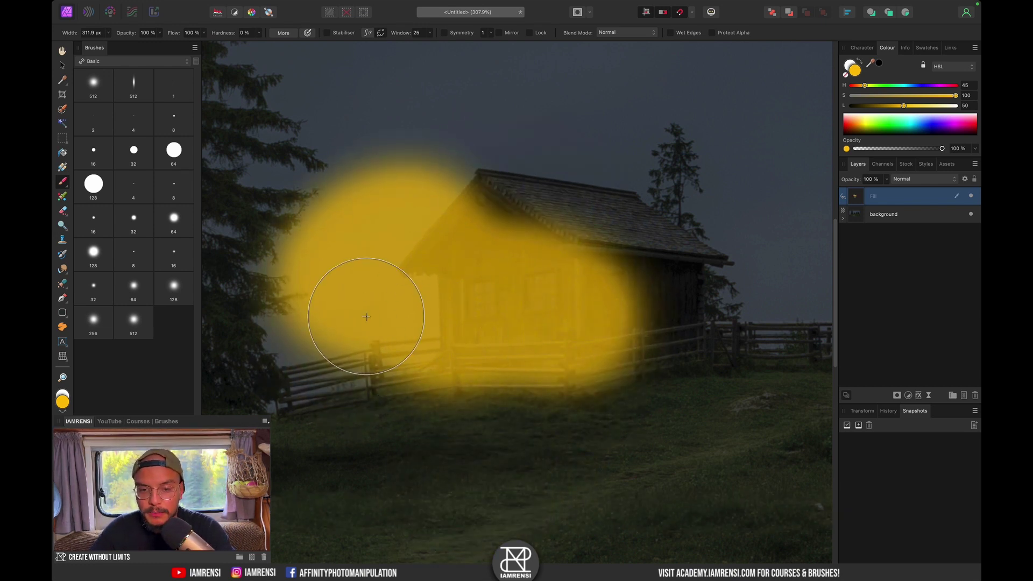
key("ctrl+z")
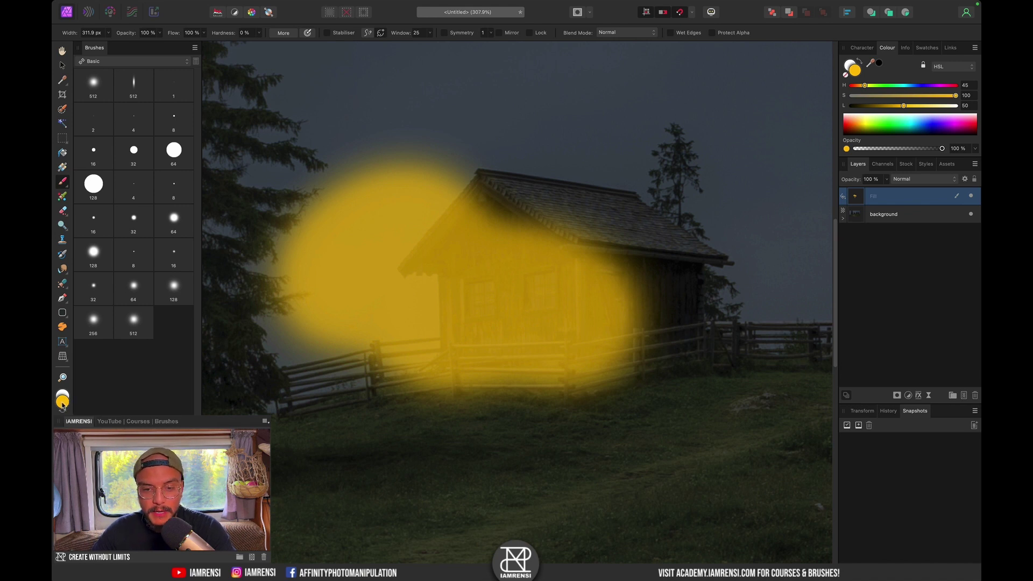
key("d")
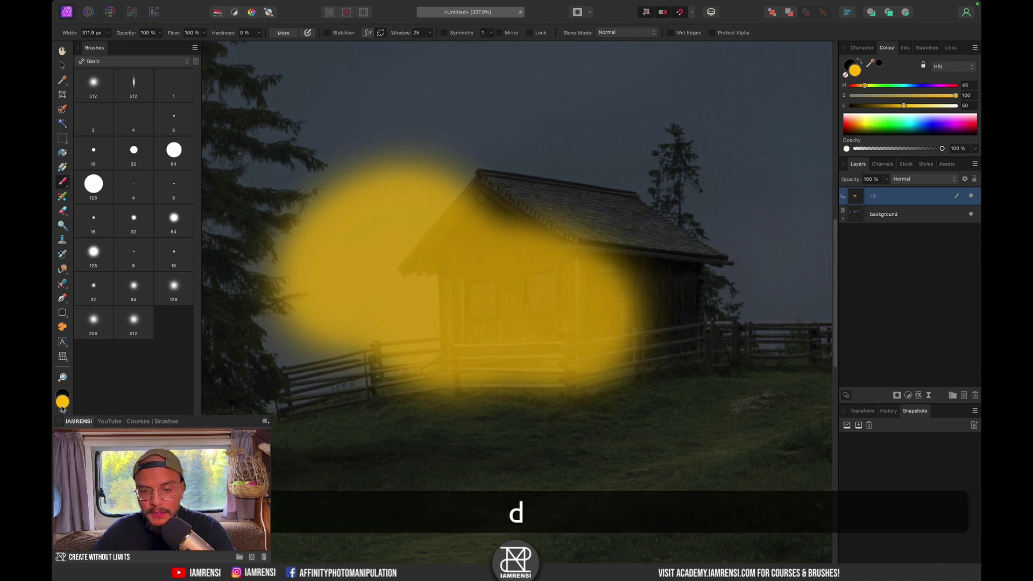
mouse_move(404, 272)
left_mouse_down()
mouse_move(416, 369)
mouse_move(464, 272)
mouse_move(552, 287)
mouse_move(589, 365)
mouse_move(597, 329)
mouse_move(572, 334)
mouse_move(584, 310)
mouse_move(580, 246)
mouse_move(580, 287)
mouse_move(524, 323)
mouse_move(567, 296)
left_mouse_up()
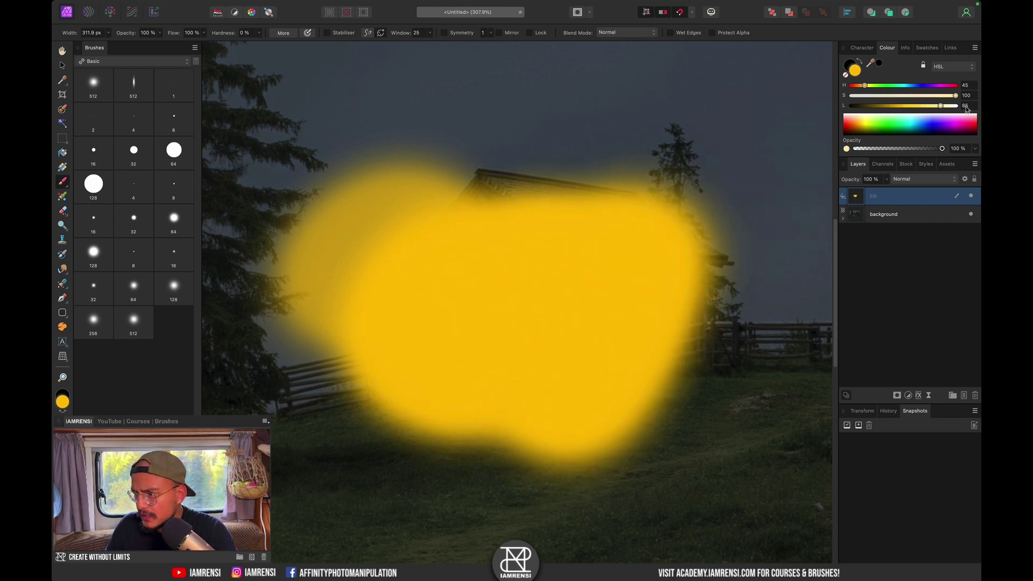
mouse_move(516, 231)
left_mouse_down()
mouse_move(490, 203)
mouse_move(369, 307)
mouse_move(377, 328)
left_mouse_up()
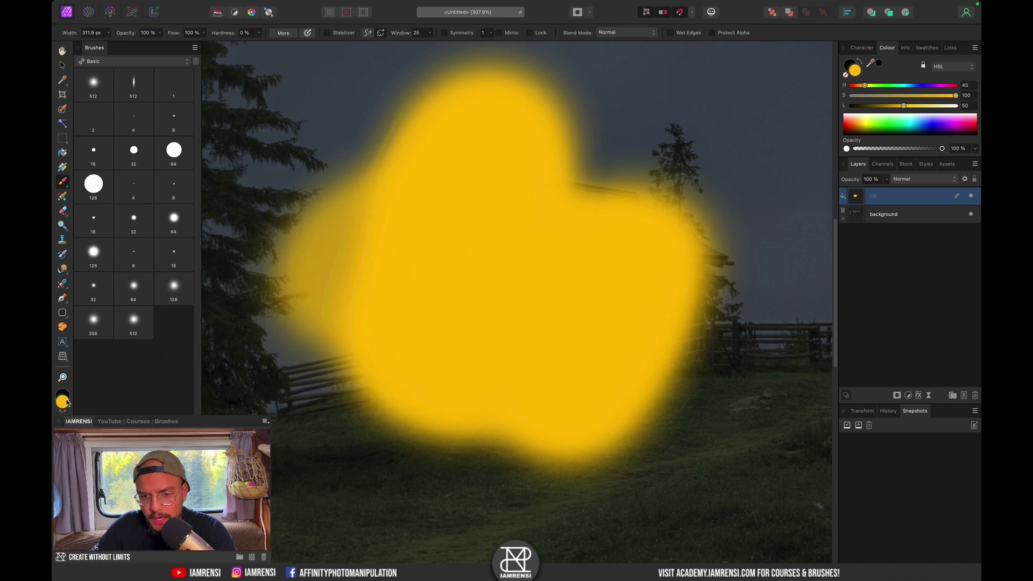
Switch the brush to black and paint over the revealed yellow around the cabin to hide it again.
left_click(756, 171)
key("ctrl+z")
mouse_move(694, 129)
left_mouse_down()
mouse_move(604, 195)
mouse_move(446, 272)
left_mouse_up()
key("super+z")
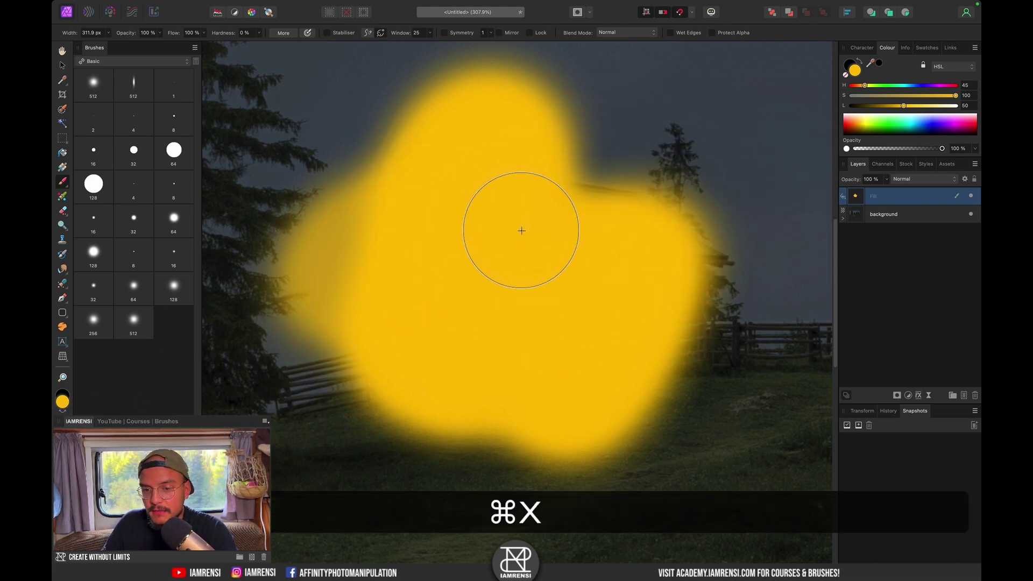
key("x")
mouse_move(518, 230)
left_mouse_down()
mouse_move(500, 172)
mouse_move(459, 185)
mouse_move(349, 190)
mouse_move(343, 137)
mouse_move(497, 80)
mouse_move(521, 155)
mouse_move(374, 435)
mouse_move(472, 367)
mouse_move(663, 193)
mouse_move(554, 461)
left_mouse_up()
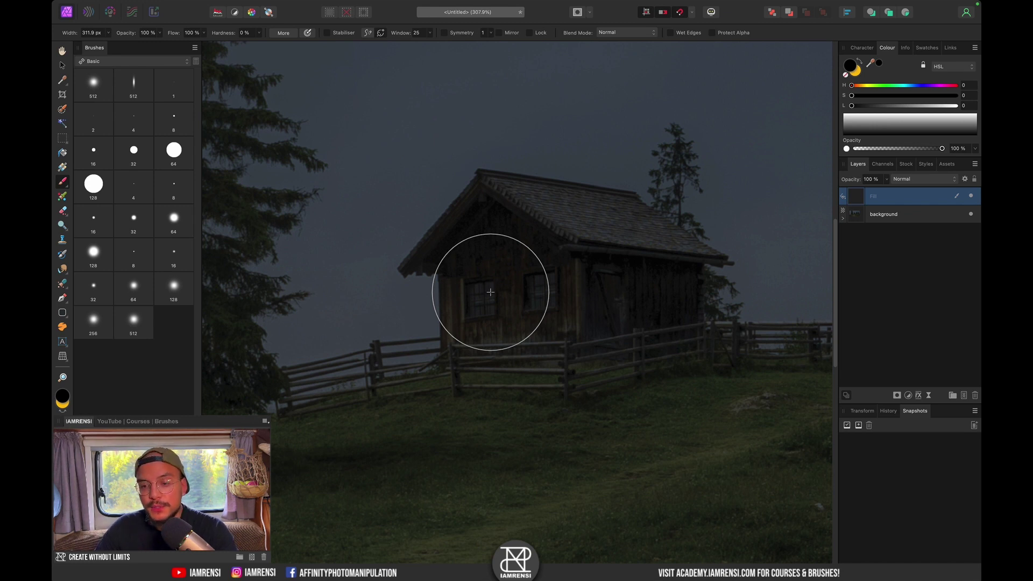
Select the two upper panes of the cabin's left window with polygonal freehand selections.
key("x")
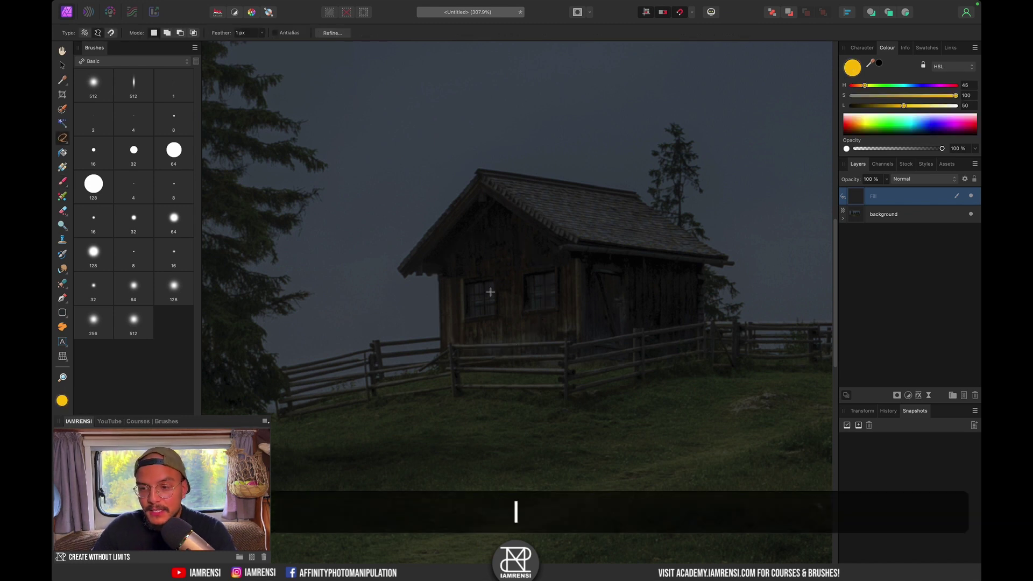
left_click(62, 138)
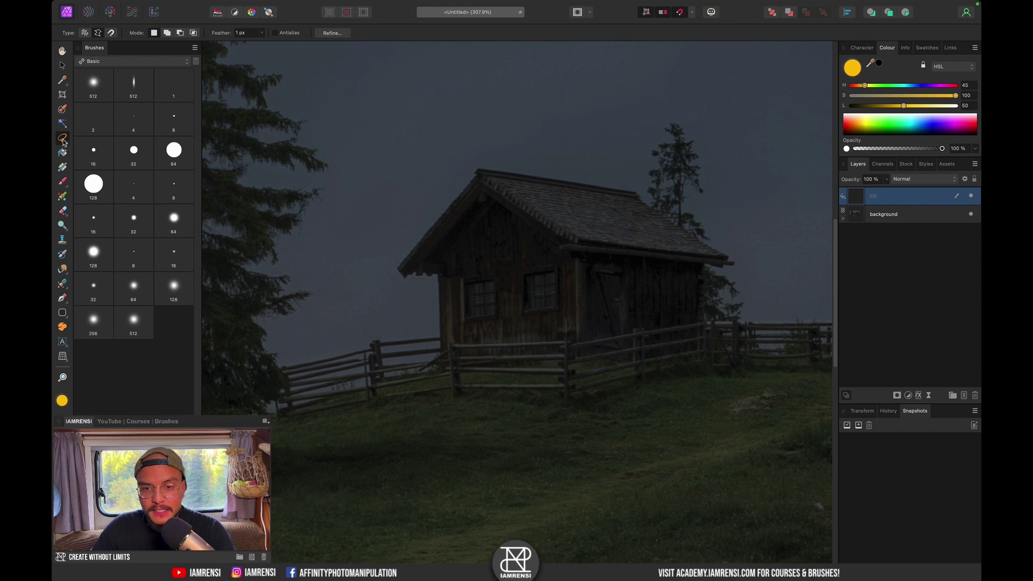
left_click(63, 139)
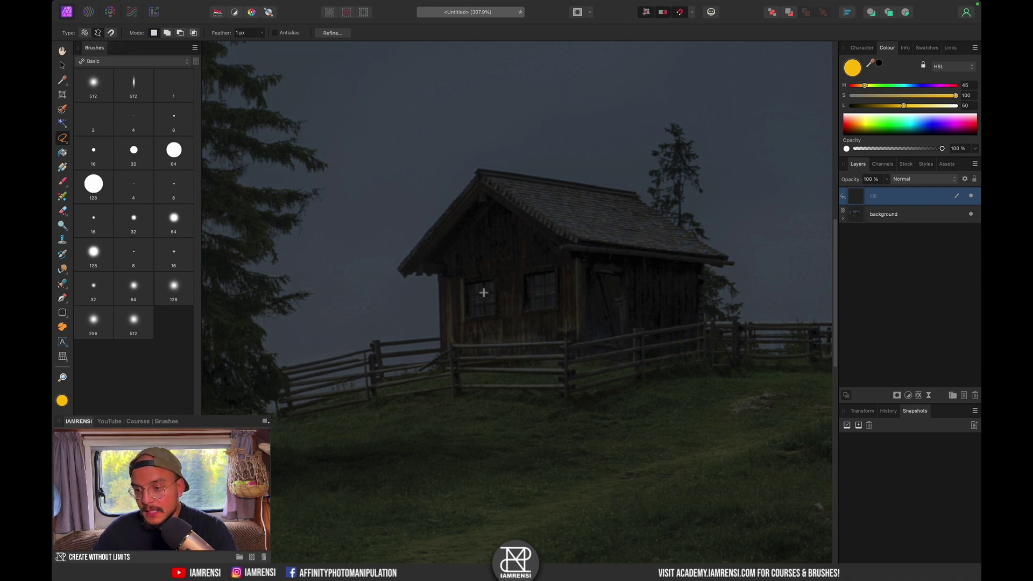
scroll(483, 293, "up", 5)
scroll(483, 293, "down", 3)
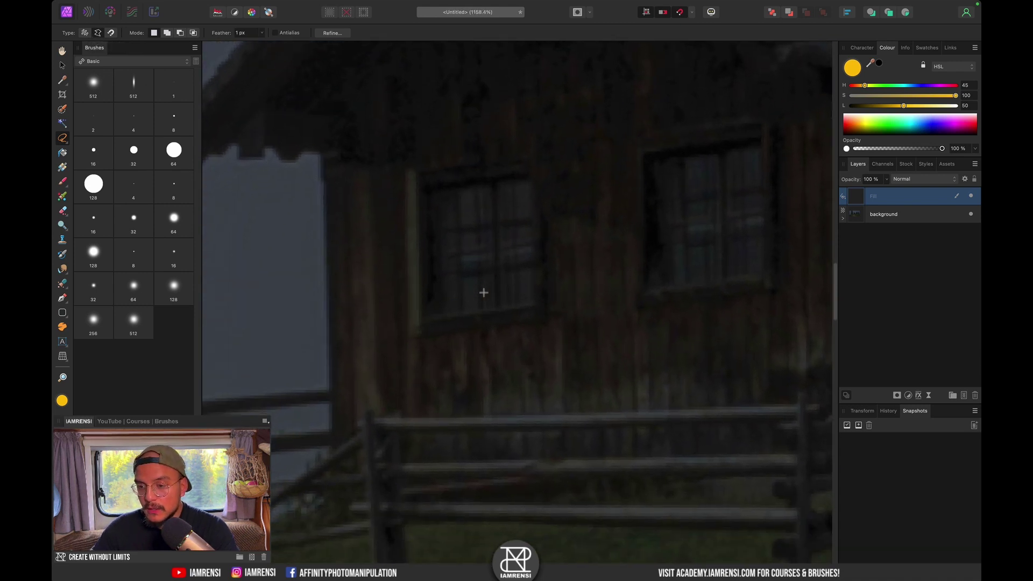
left_click(444, 191)
left_click(446, 257)
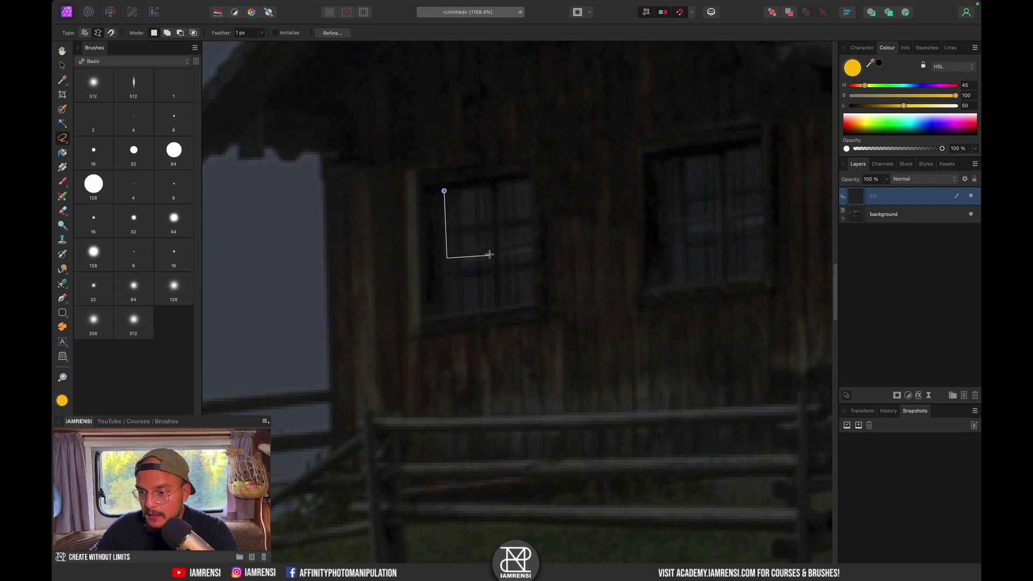
left_click(489, 253)
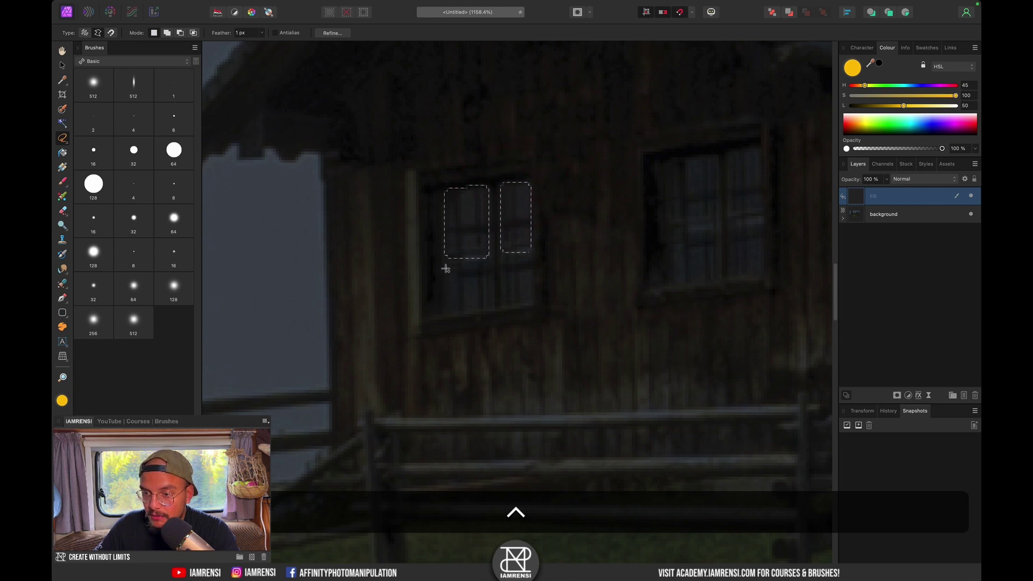
Add the two lower panes of the left window to the selection with polygonal outlines.
left_click(447, 311)
key("ctrl+super+z")
left_click(447, 310)
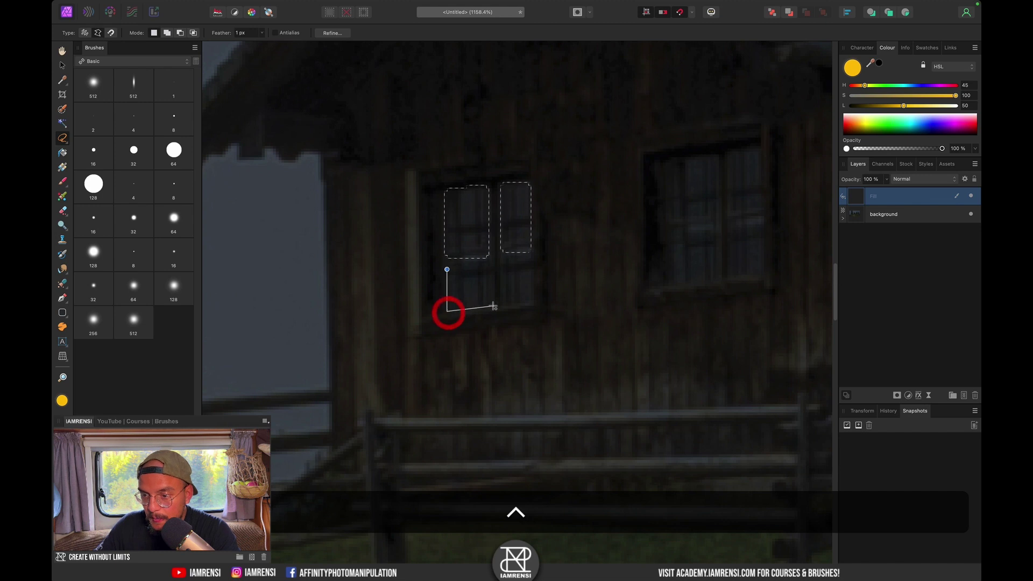
left_click(486, 308)
left_click(485, 269)
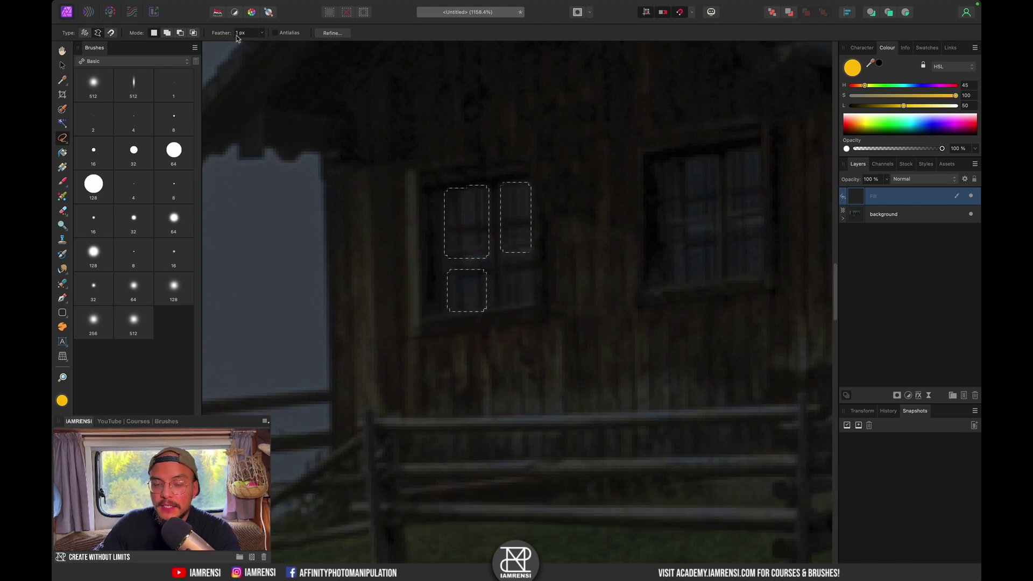
key("ctrl")
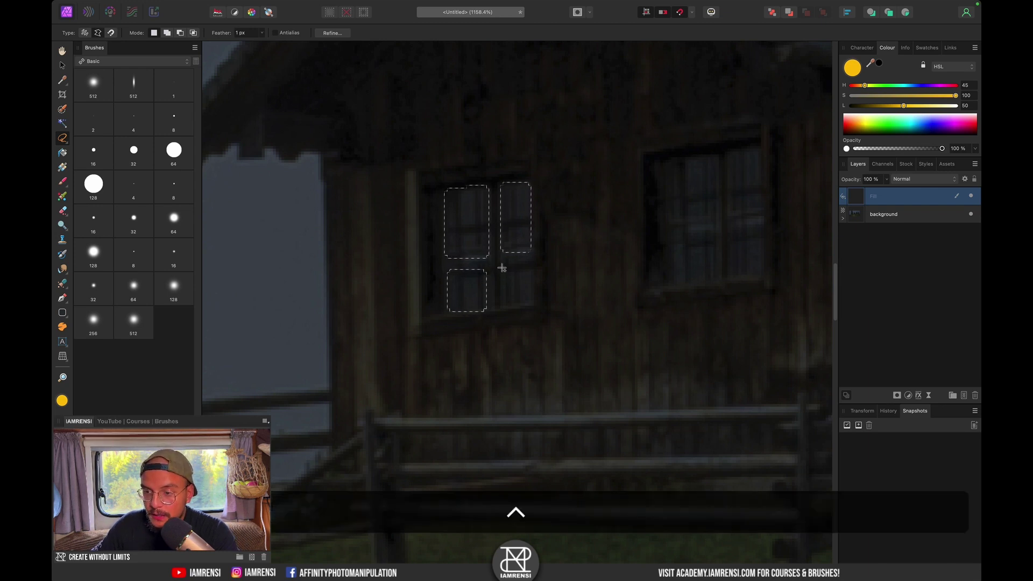
left_click(500, 305)
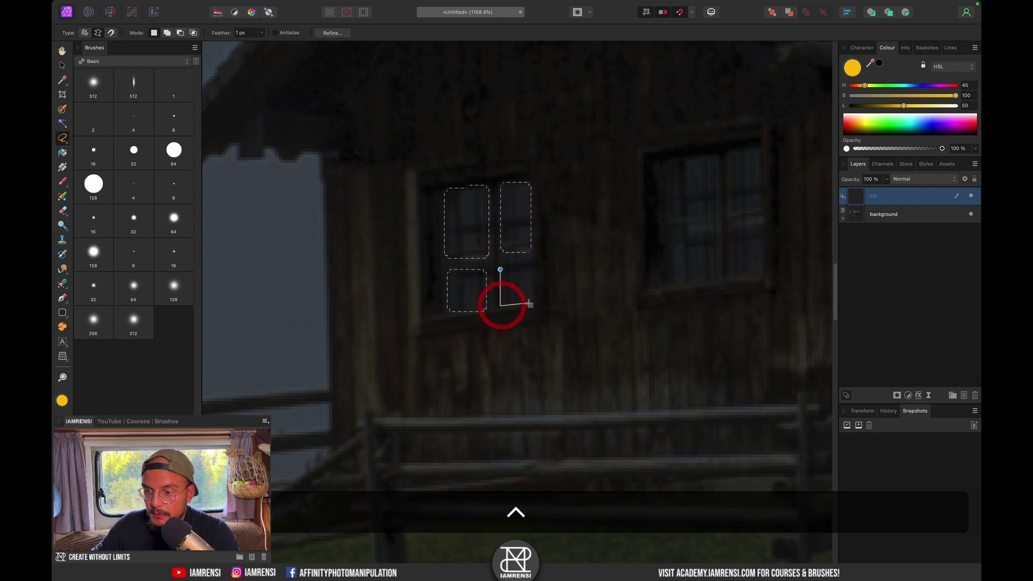
left_click(531, 306)
left_click(531, 263)
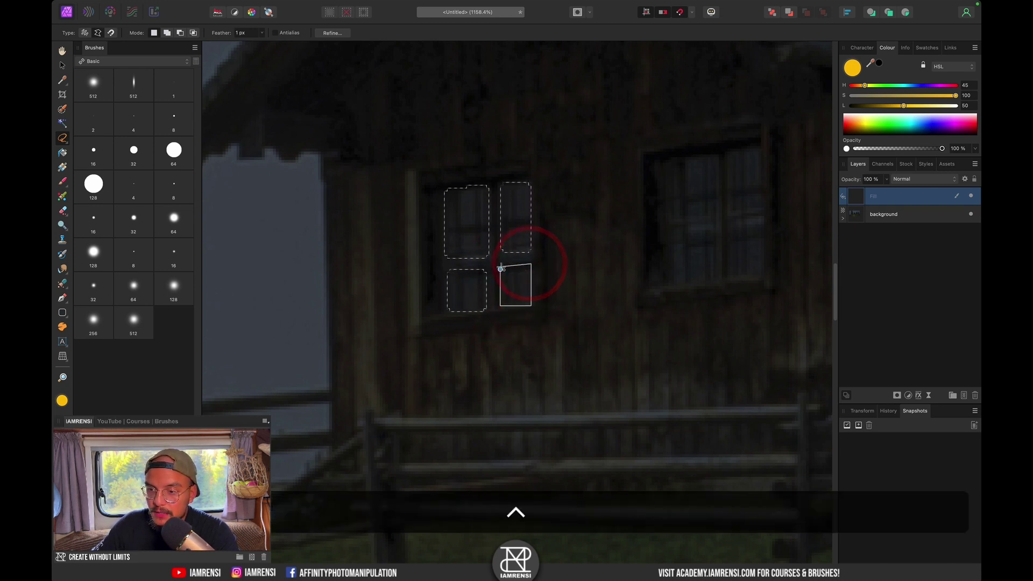
left_click(501, 269)
Add the right window's glass area to the selection and subtract its vertical and horizontal crossbars.
scroll(519, 261, "right", 5)
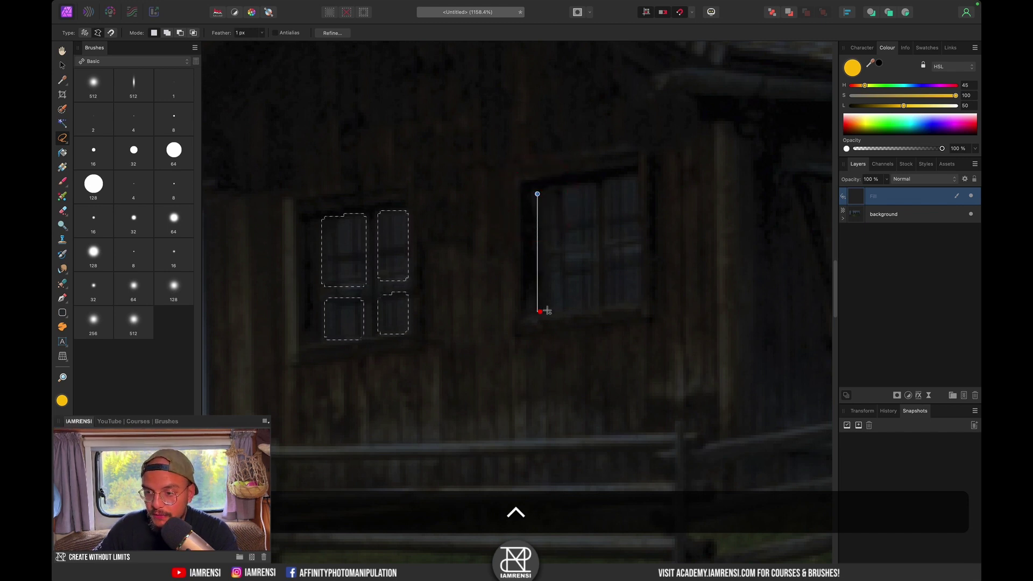
left_click(636, 303)
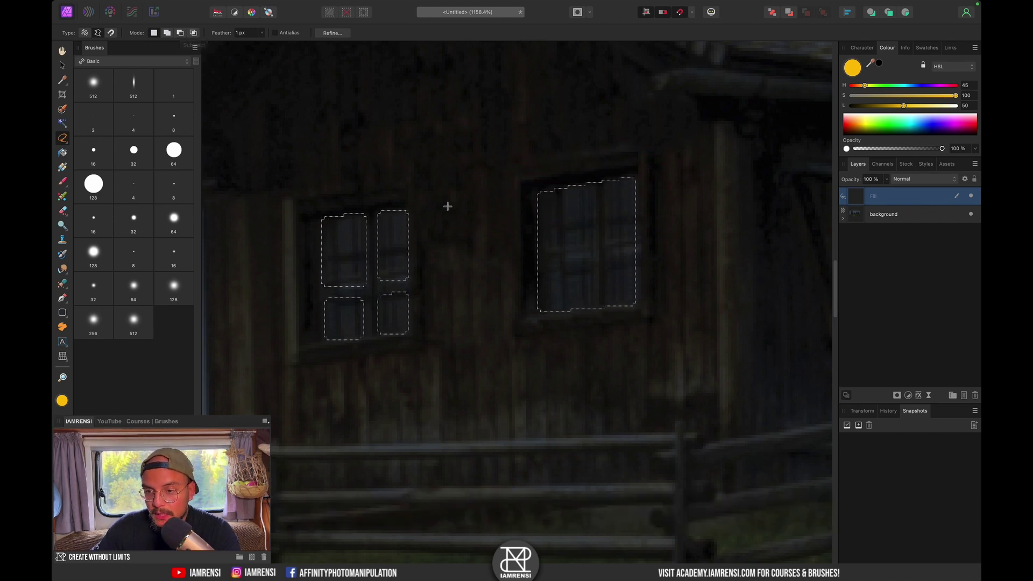
key("alt")
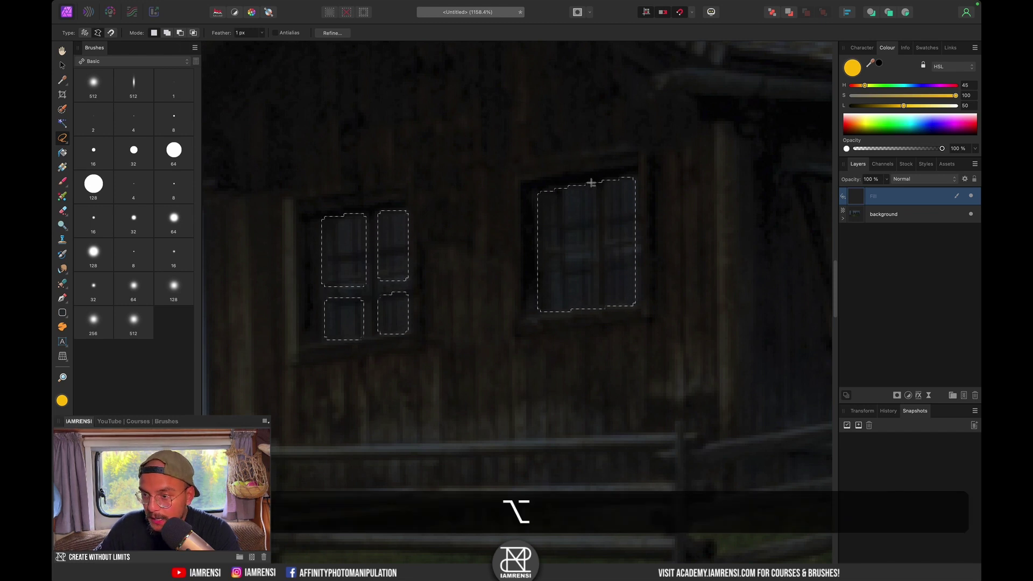
left_click(597, 319)
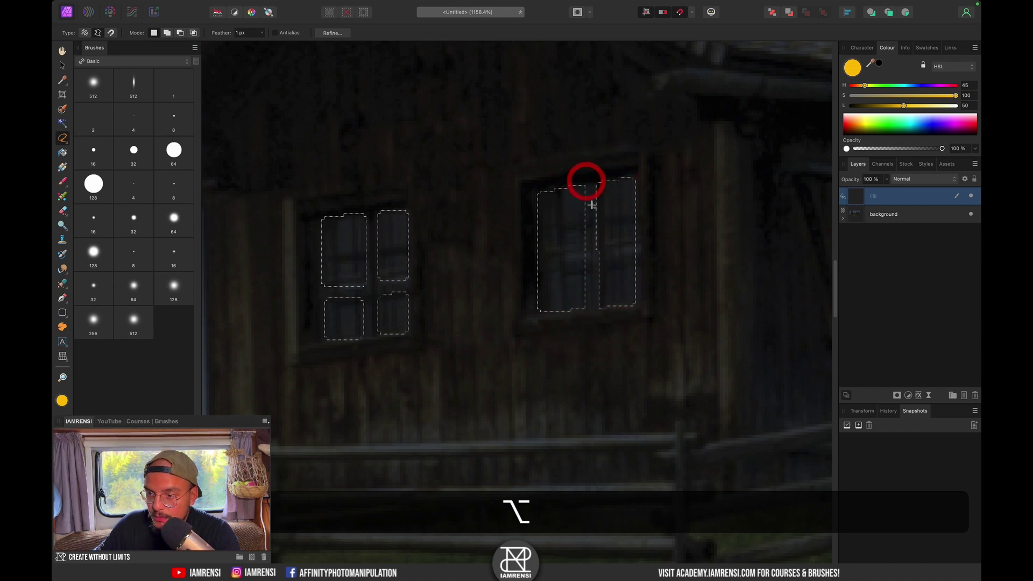
left_click(531, 249)
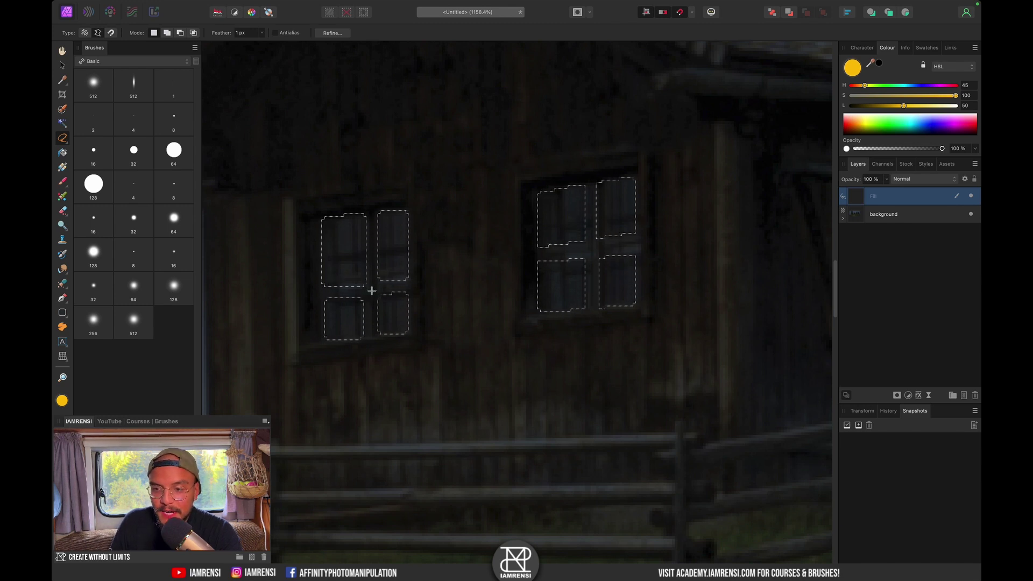
Fill the selected window panes on the fill layer's mask with the white custom colour at 100 % opacity, and deselect.
key("super+minus")
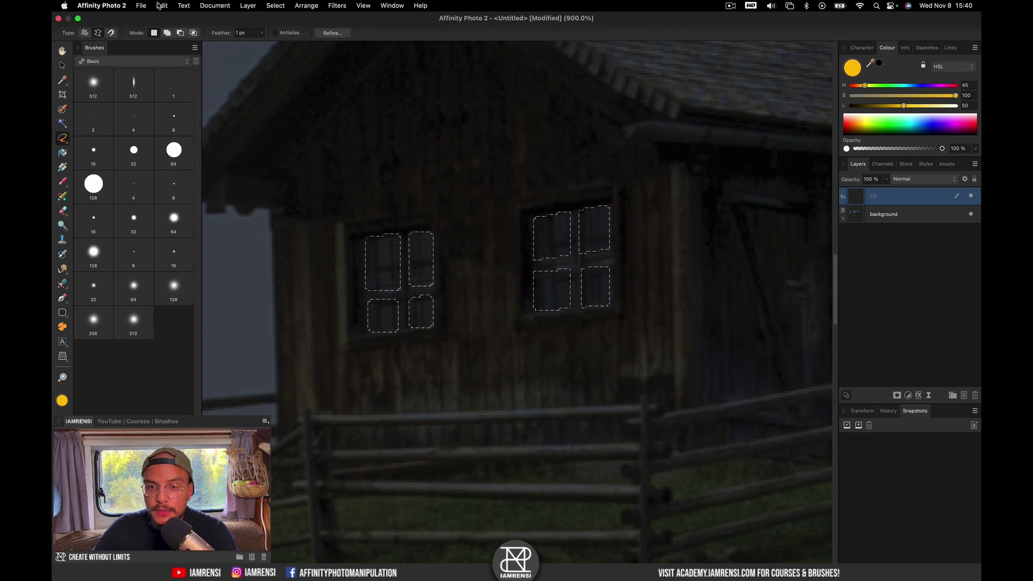
left_click(161, 5)
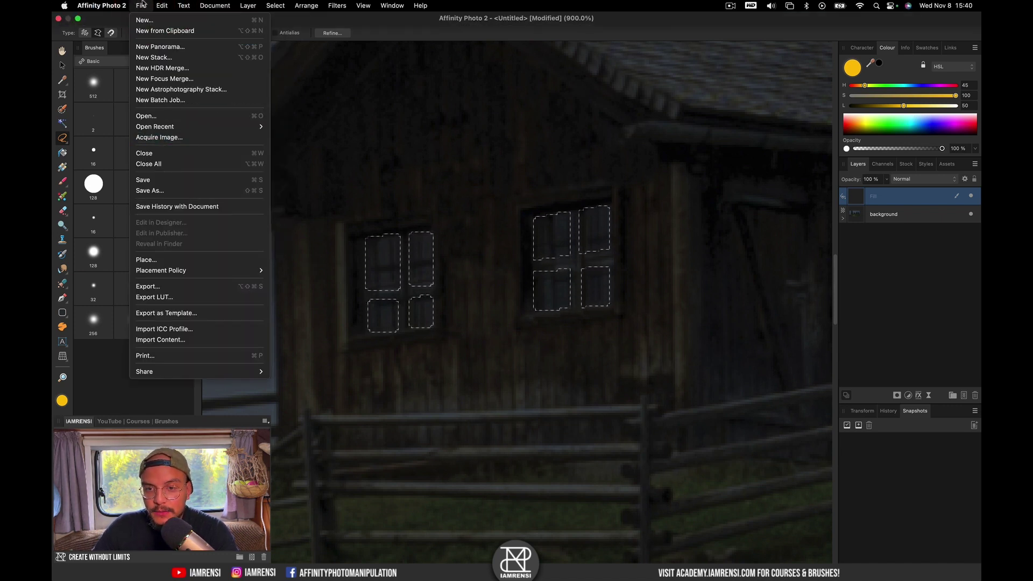
mouse_move(162, 6)
left_click(178, 137)
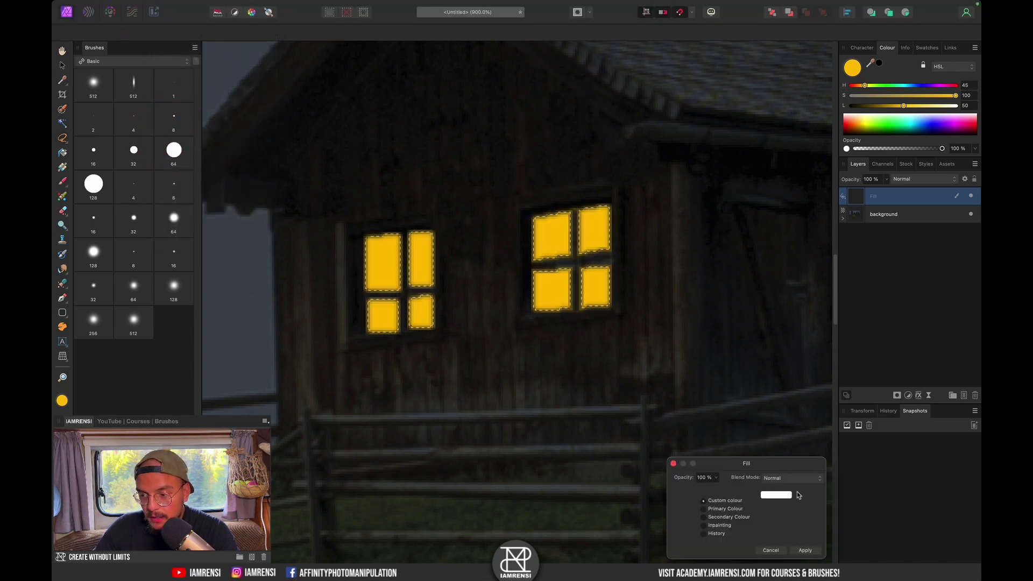
left_click(724, 509)
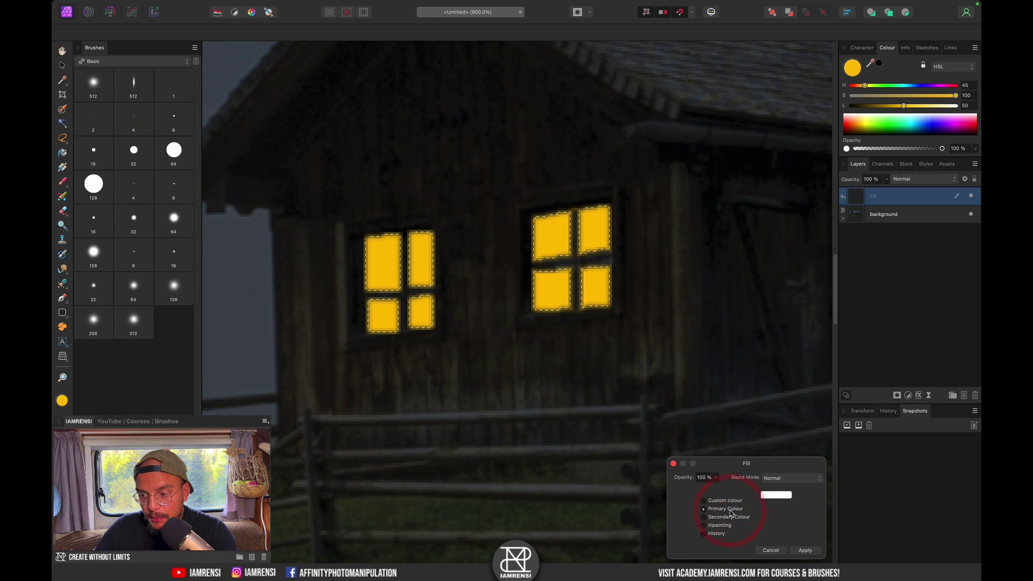
left_click(732, 516)
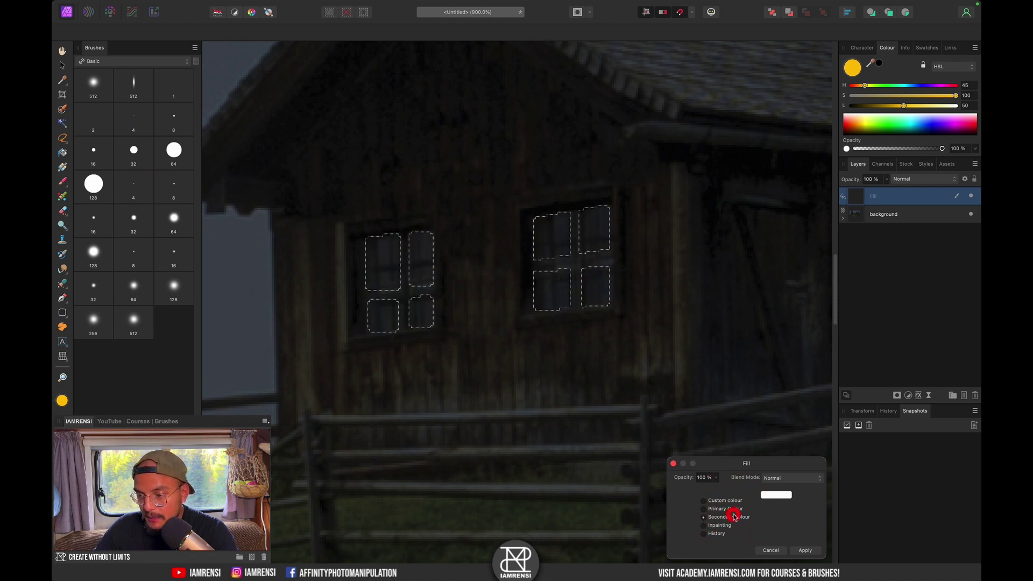
left_click(729, 509)
left_click(734, 501)
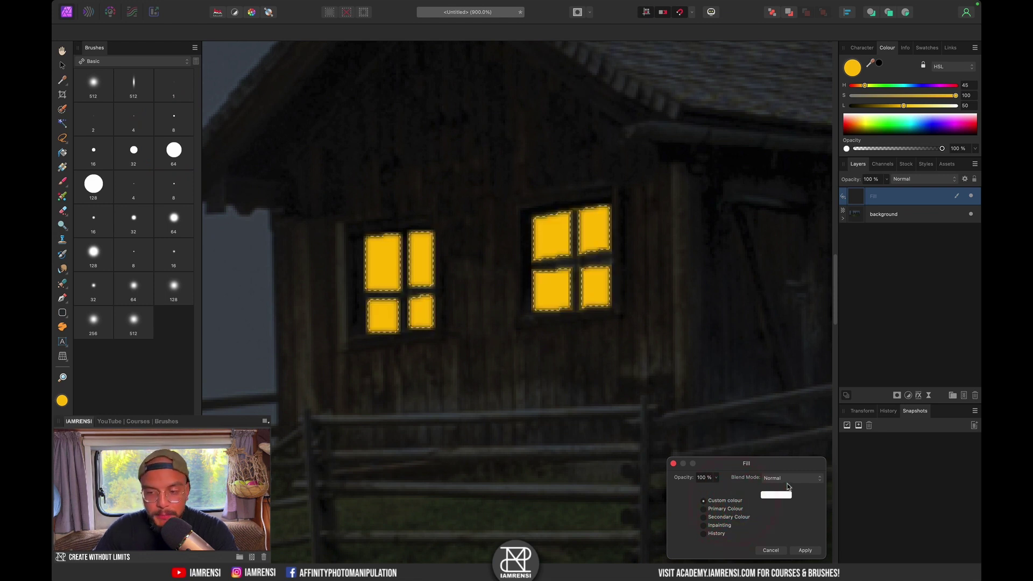
left_click(806, 550)
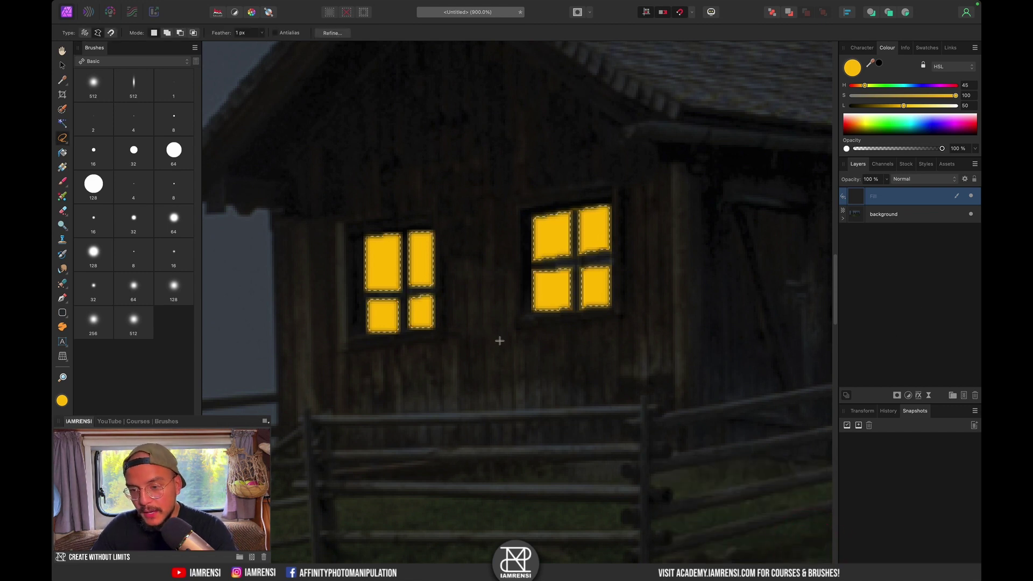
key("super+d")
key("super+0")
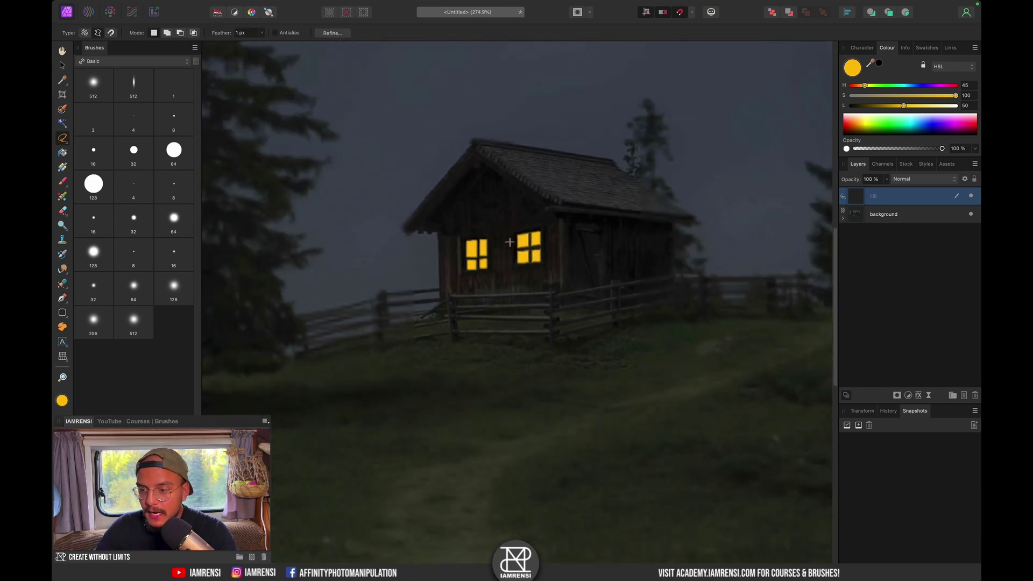
Set the yellow fill layer's blend mode to Add and check the windows up close and in the full image.
scroll(468, 275, "up", 3)
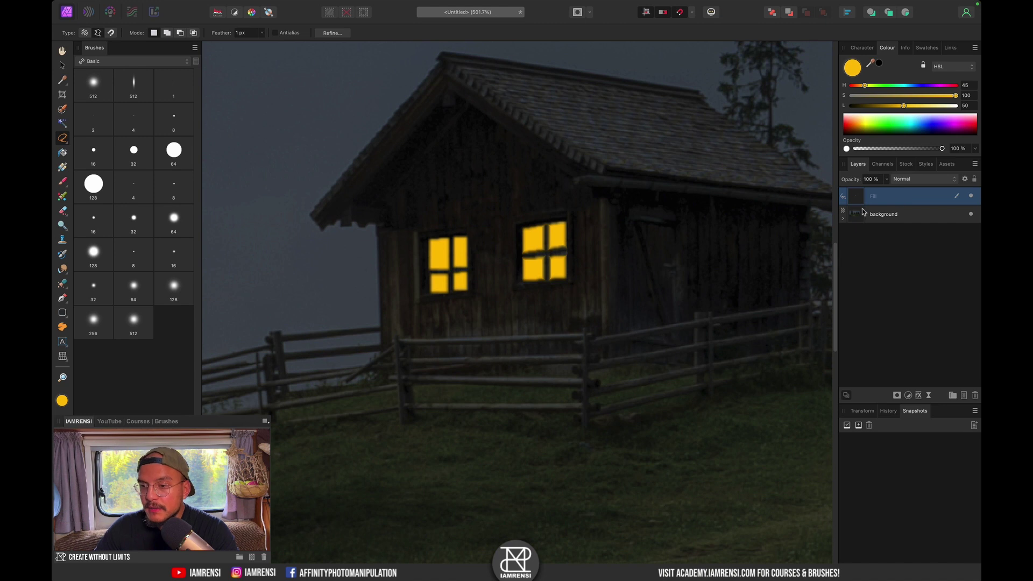
left_click(914, 179)
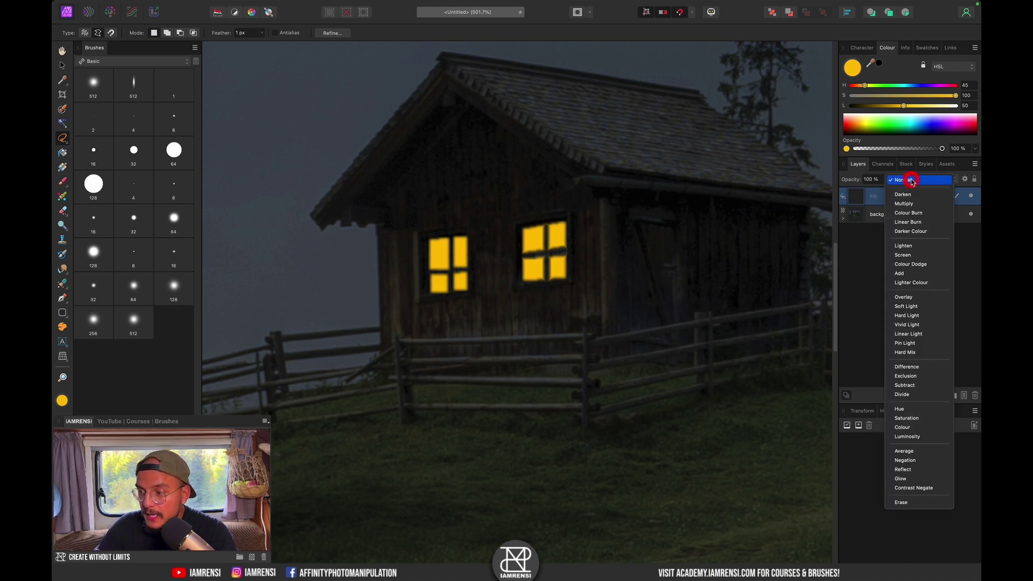
left_click(907, 272)
scroll(491, 275, "up", 3)
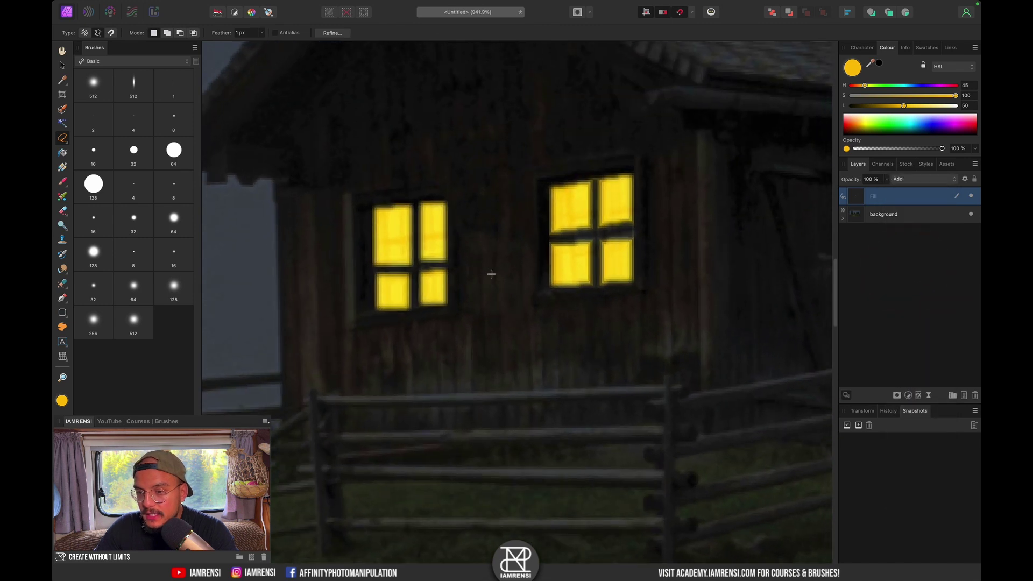
scroll(491, 274, "up", 1)
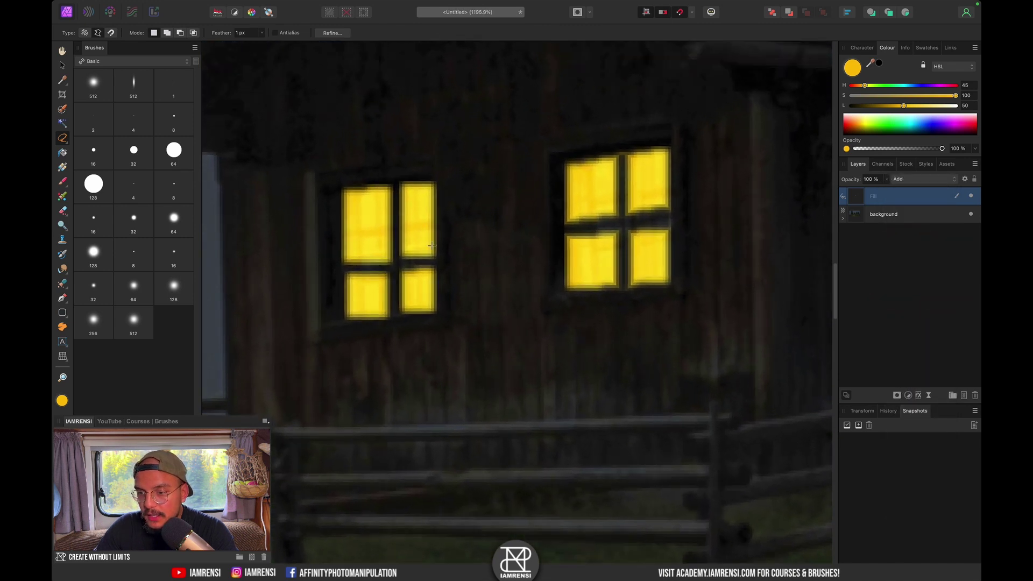
left_click(914, 179)
key("super+0")
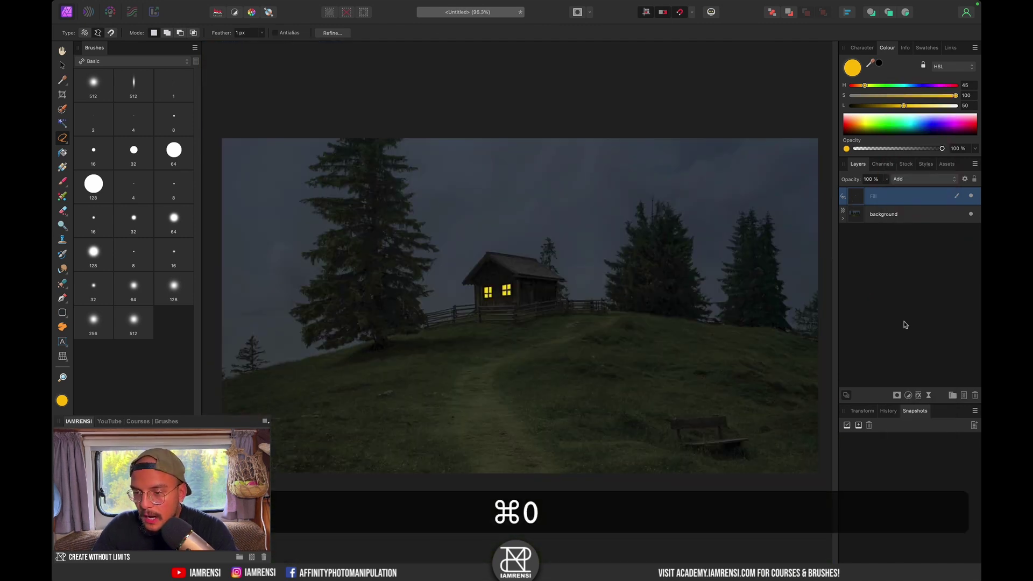
scroll(491, 295, "up", 5)
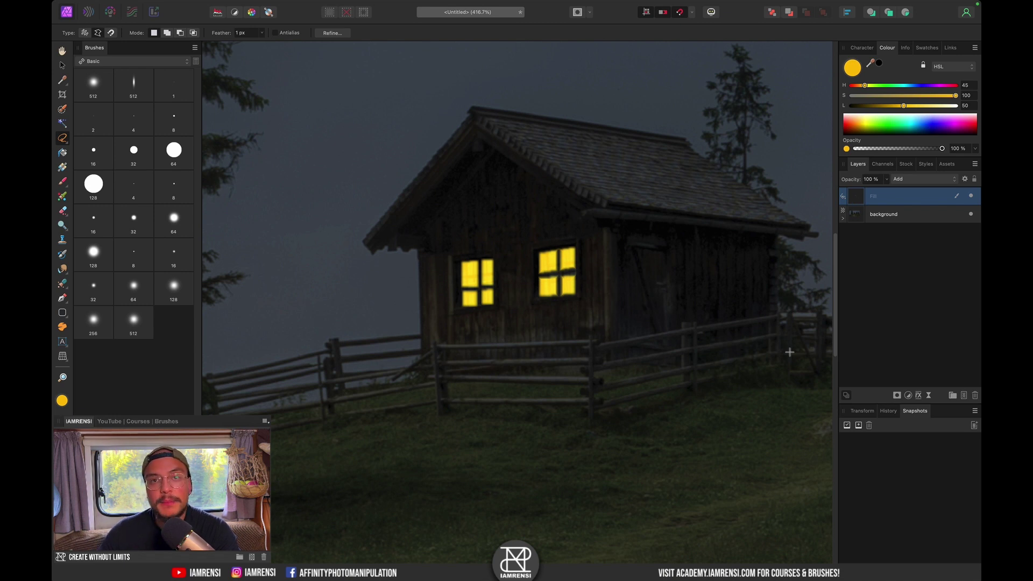
Add a new pixel layer above the fill layer and reset the colours to black and white, with white active.
left_click(964, 395)
key("d")
key("x")
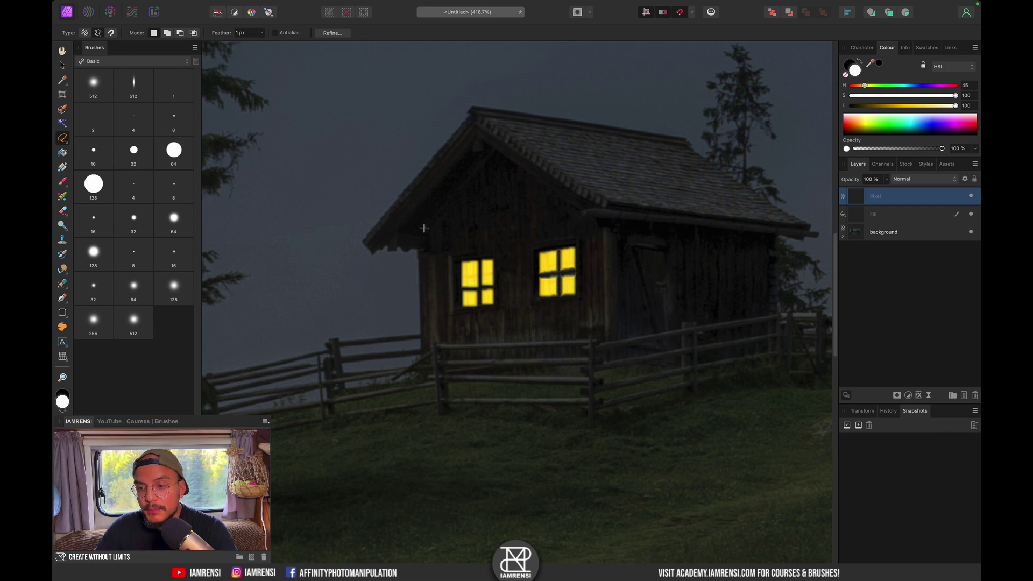
Draw a polygonal selection from the left window's right edge, fanning out leftward over the fence and sky as a light beam.
left_click(461, 245, "super")
left_click_drag(452, 302, 560, 194)
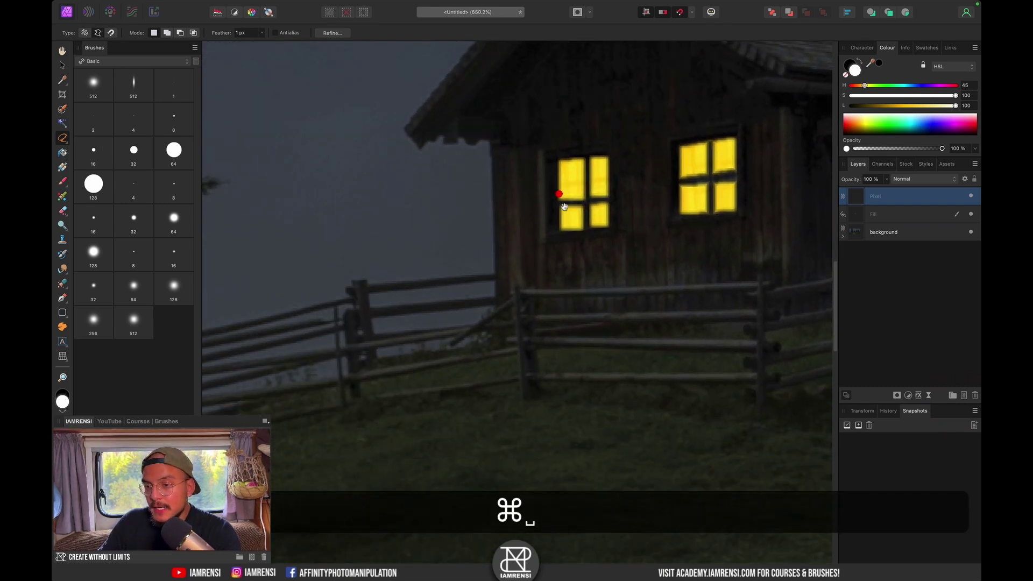
left_click(608, 230)
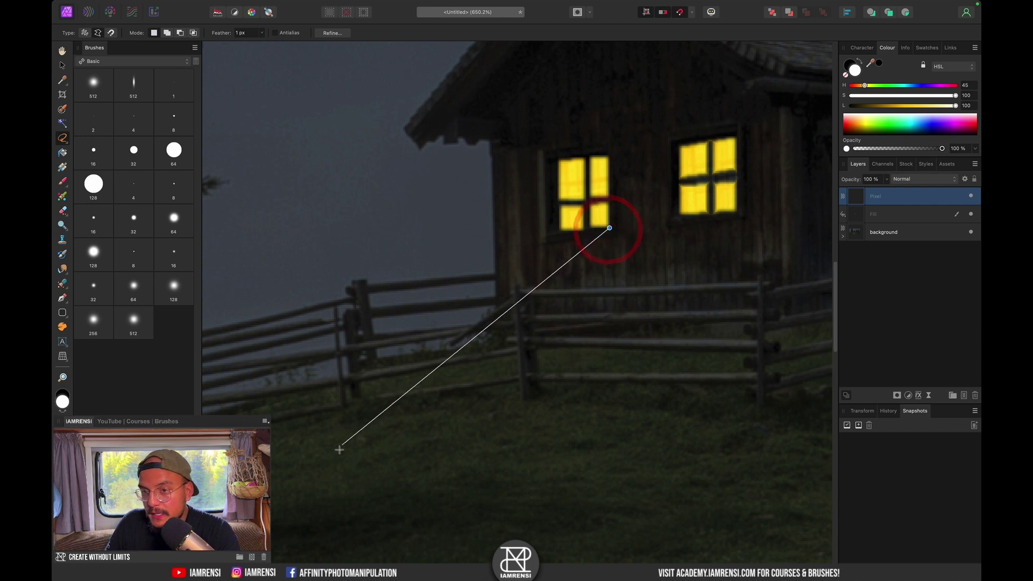
left_click(318, 464)
left_click(269, 265)
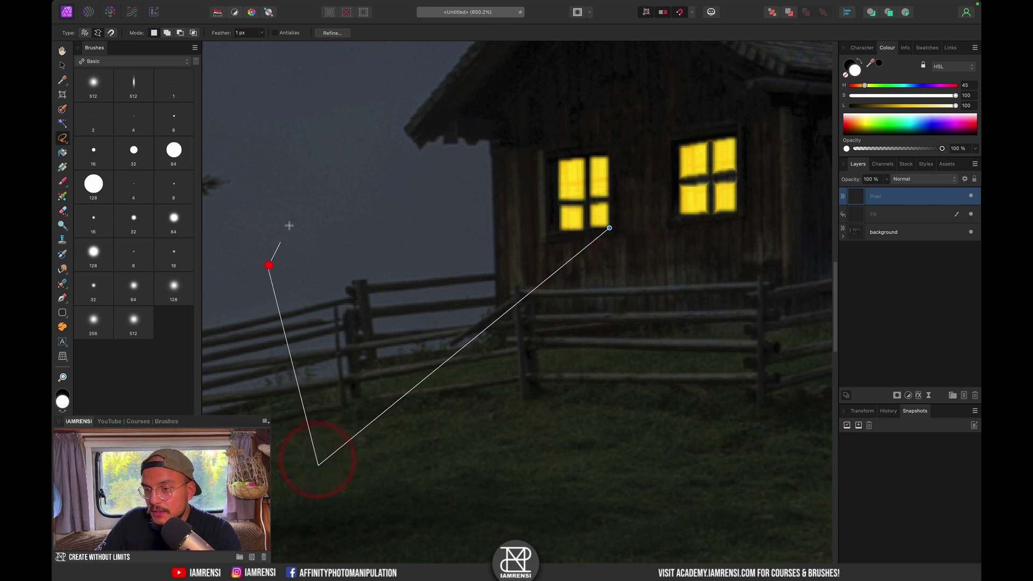
left_click(376, 67)
left_click(608, 157)
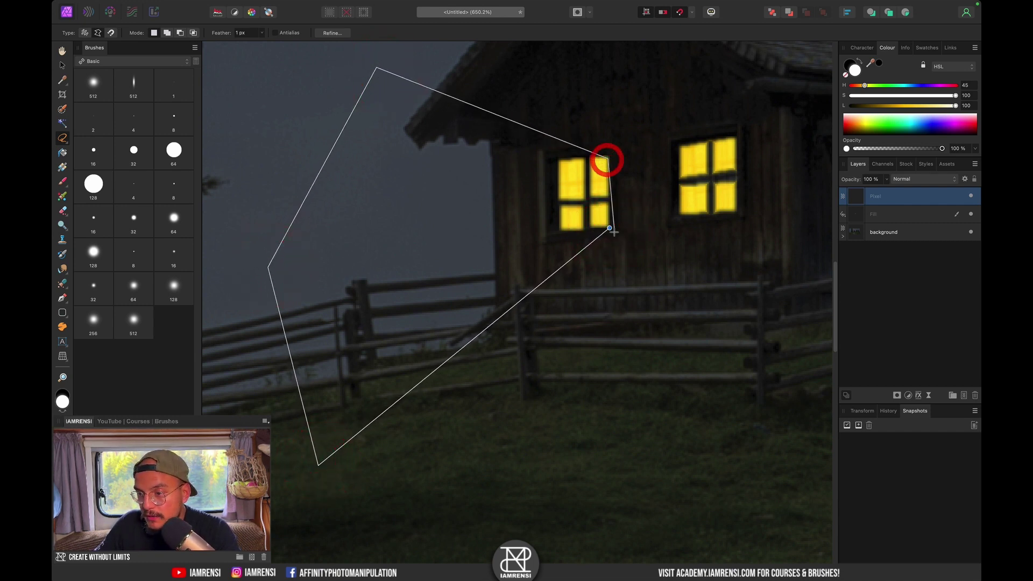
left_click(609, 227)
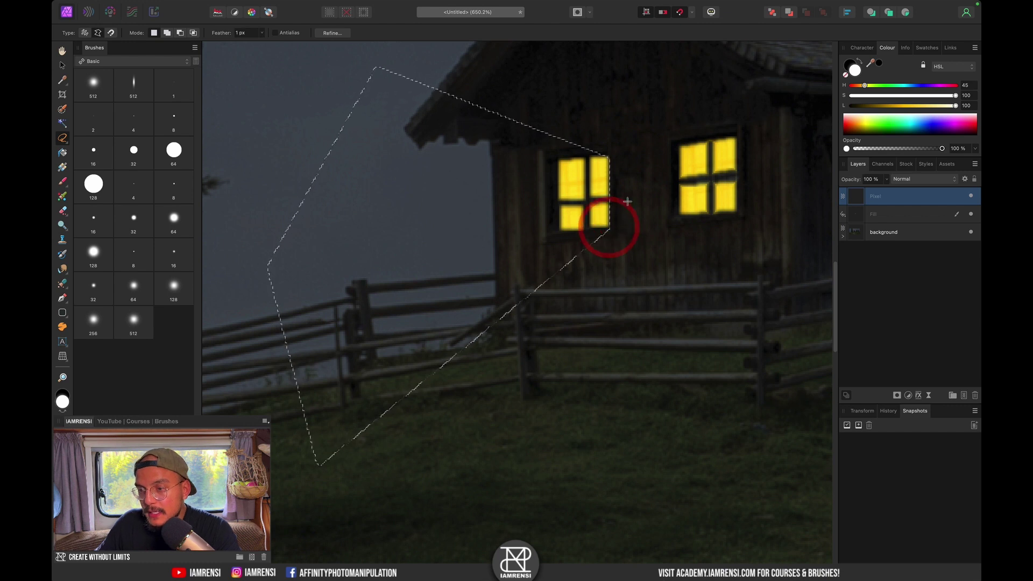
Fill the beam selection with a custom yellow of H 45, S 100, L 53 at 100 % opacity, and deselect.
scroll(627, 202, "up", 2)
scroll(627, 202, "right", 2)
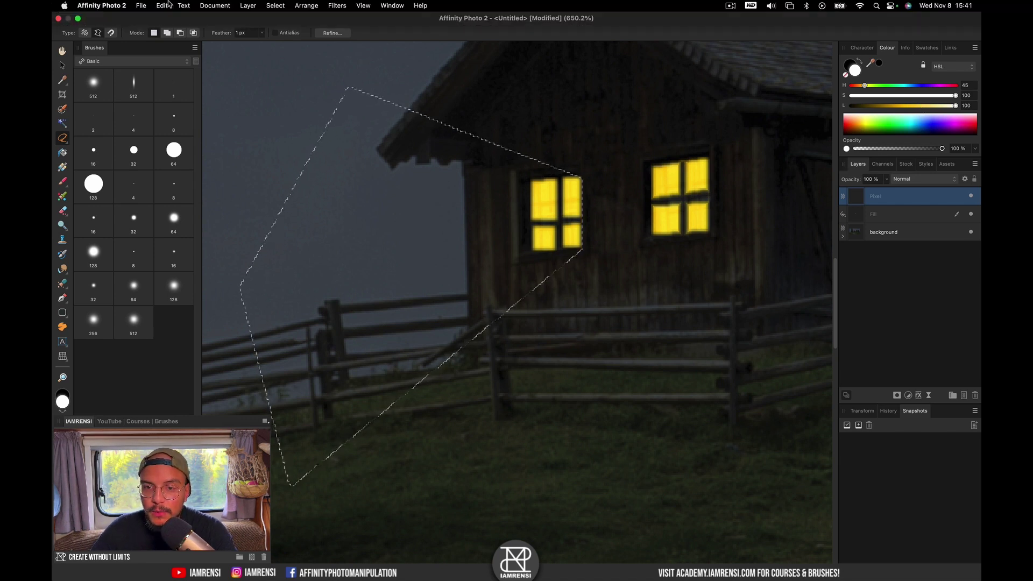
left_click(162, 5)
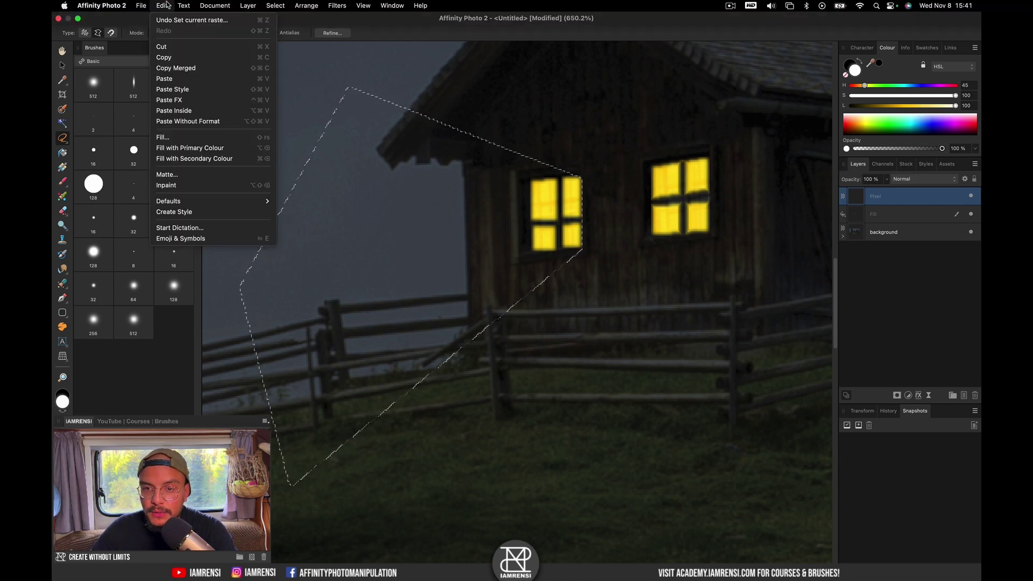
left_click(181, 138)
left_click(782, 496)
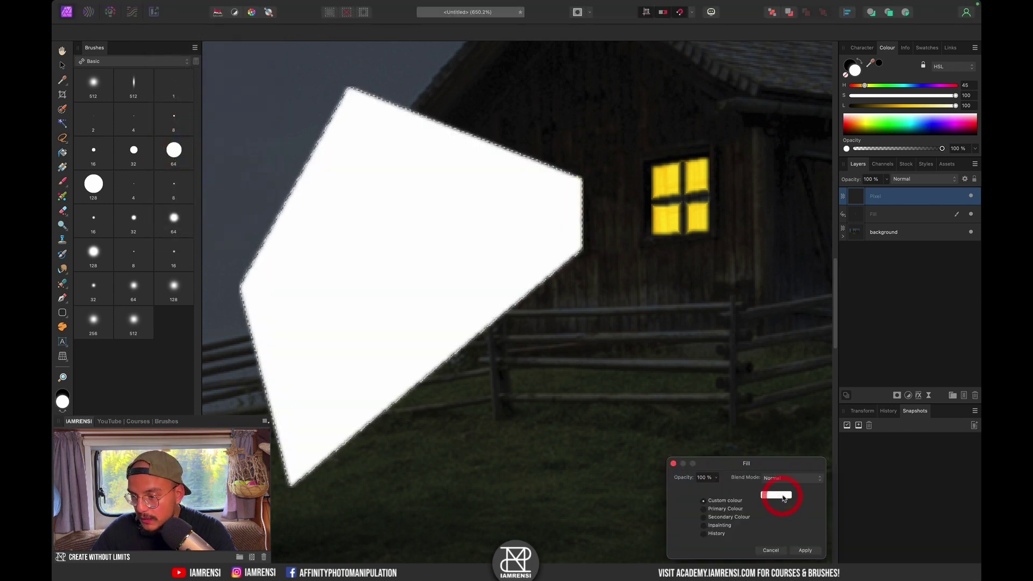
left_click_drag(774, 372, 805, 392)
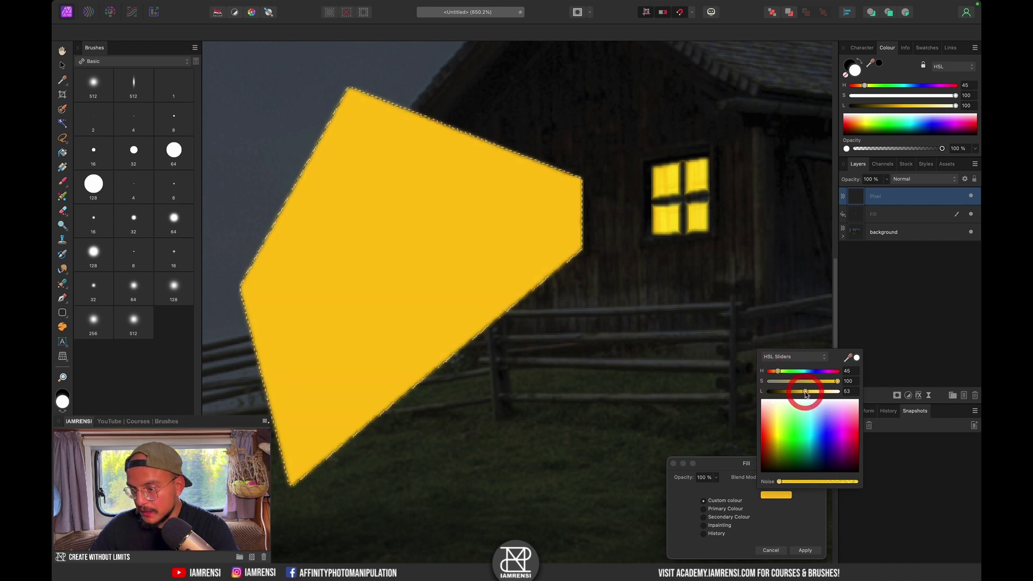
left_click(809, 549)
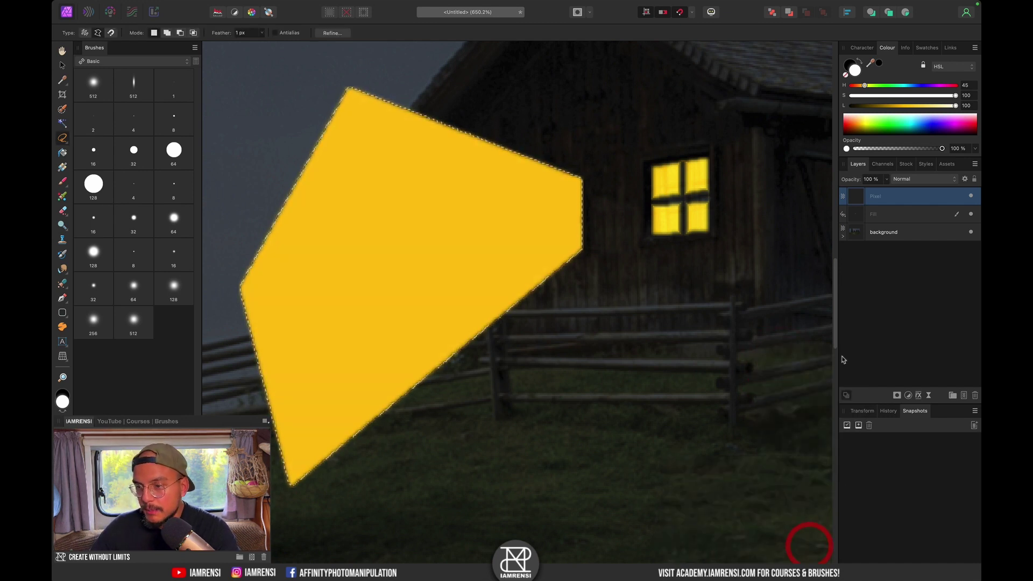
key("super+d")
key("super+d")
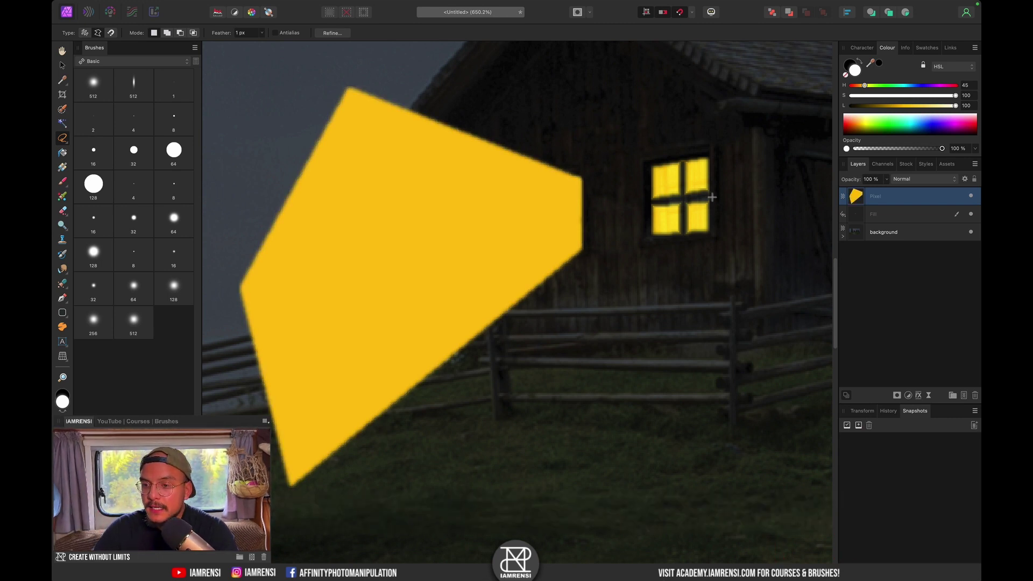
Set the yellow beam layer's blend mode to Screen and check the beam's edges up close.
left_click(919, 181)
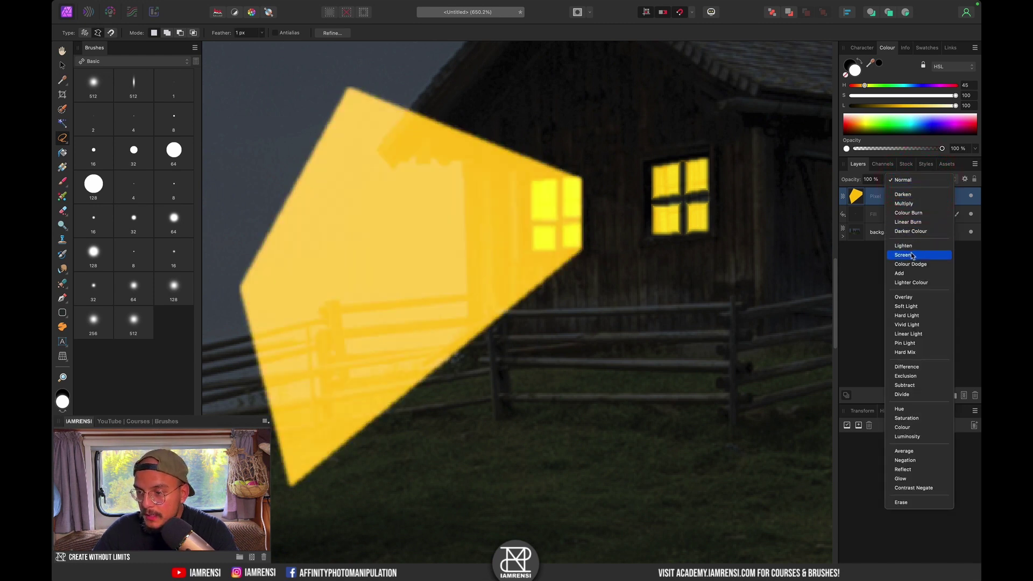
left_click(913, 256)
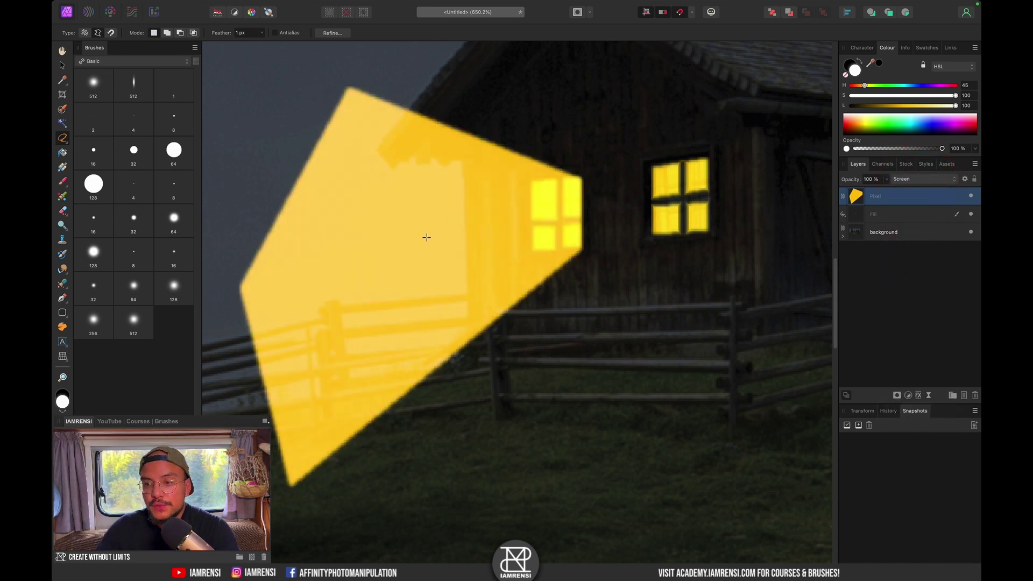
key("super+minus")
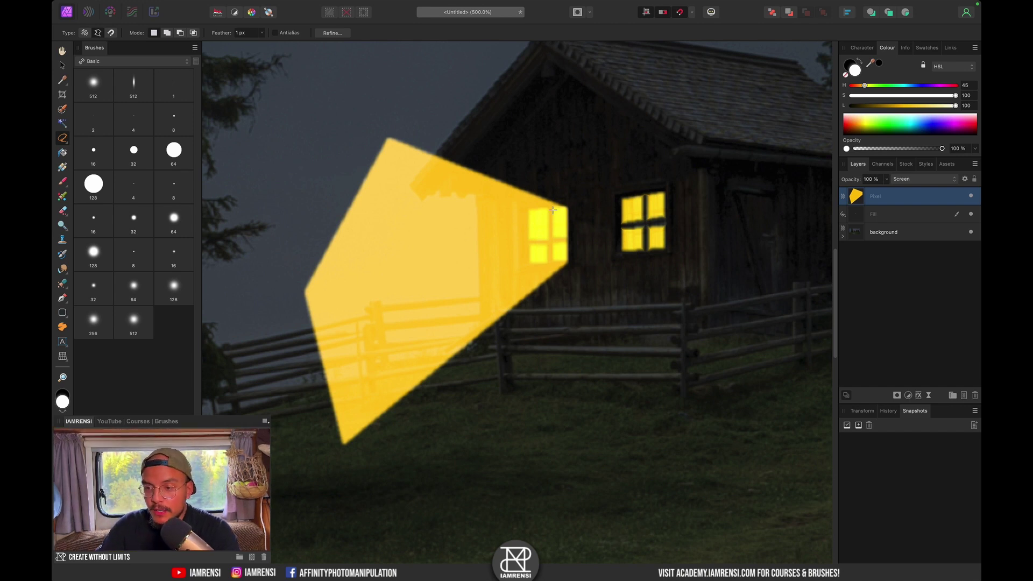
scroll(564, 194, "up", 5)
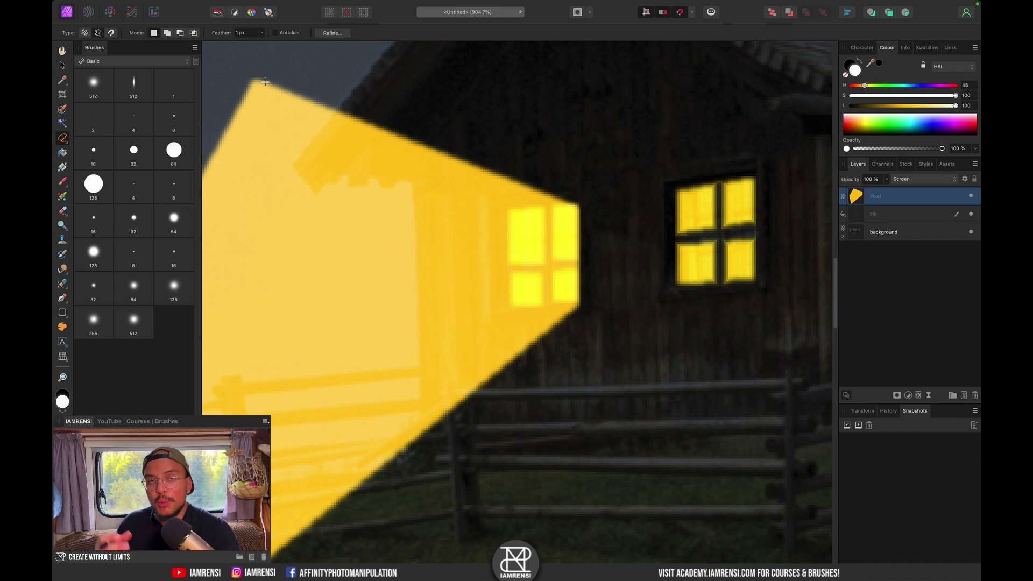
key("super+minus")
key("super+minus")
key("super+minus")
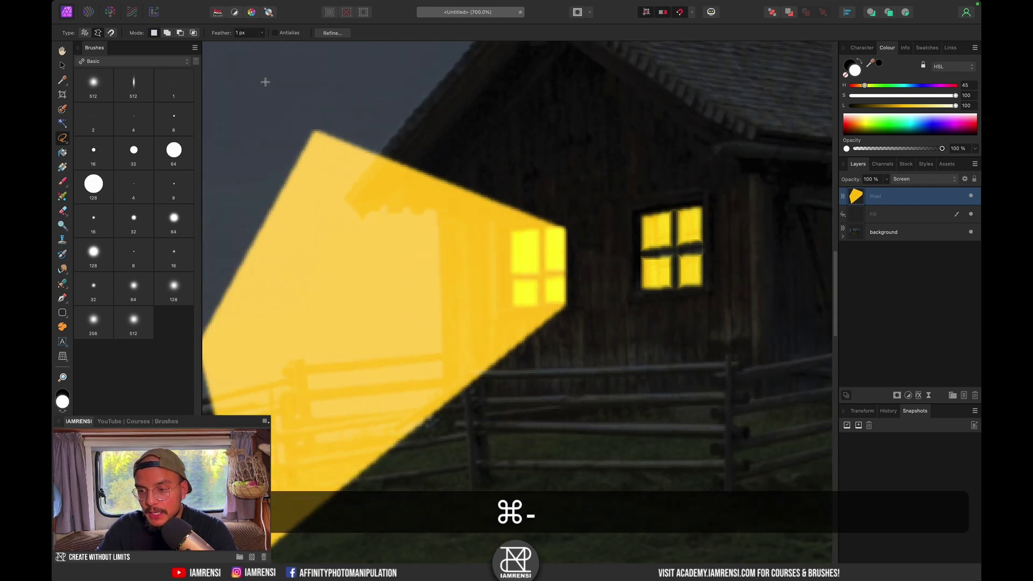
scroll(380, 196, "down", 2)
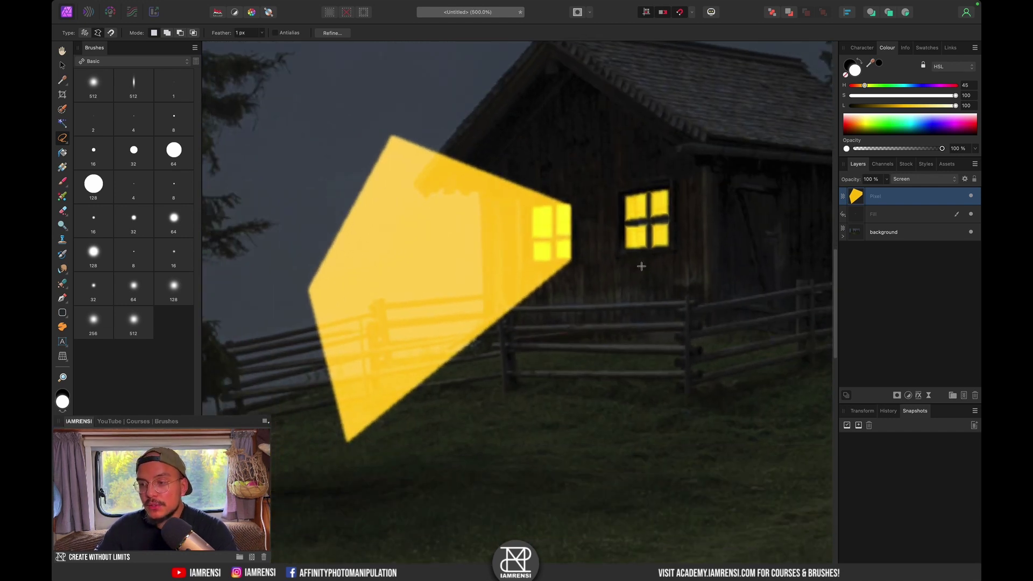
Add a live Depth of Field blur to the beam layer and centre its elliptical focus area on the left window's right edge.
left_click(929, 394)
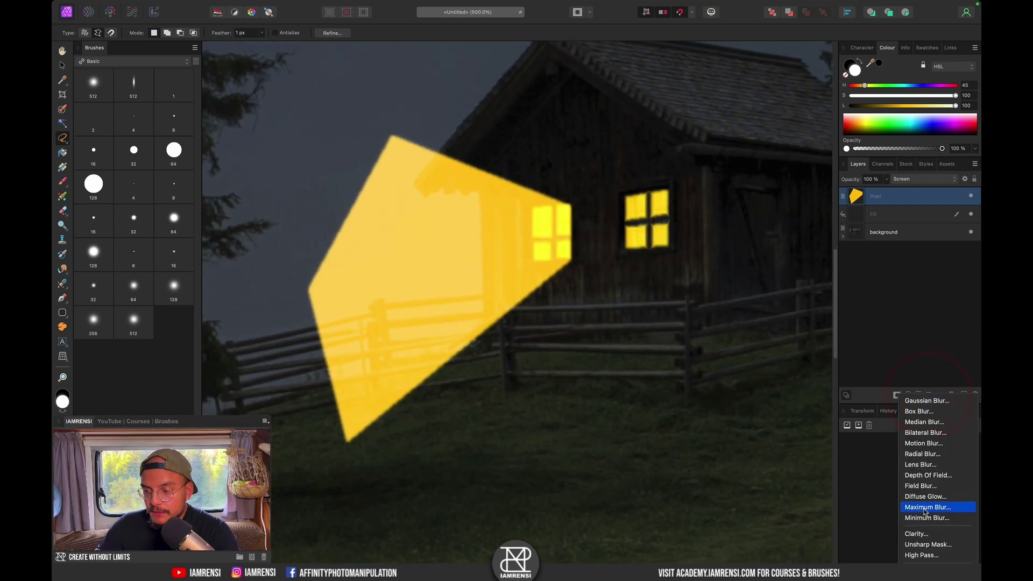
left_click(930, 356)
left_click(928, 394)
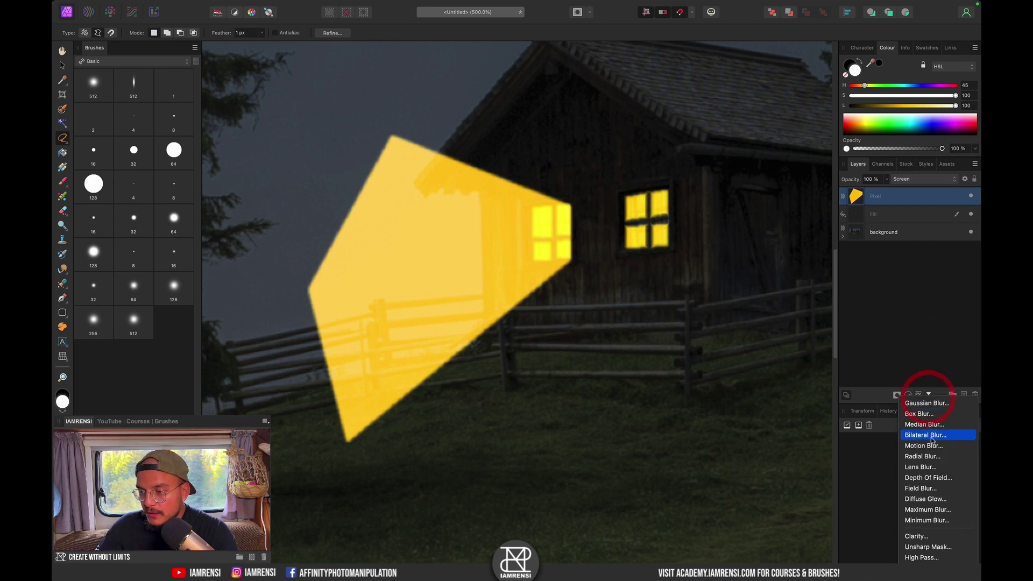
left_click(933, 478)
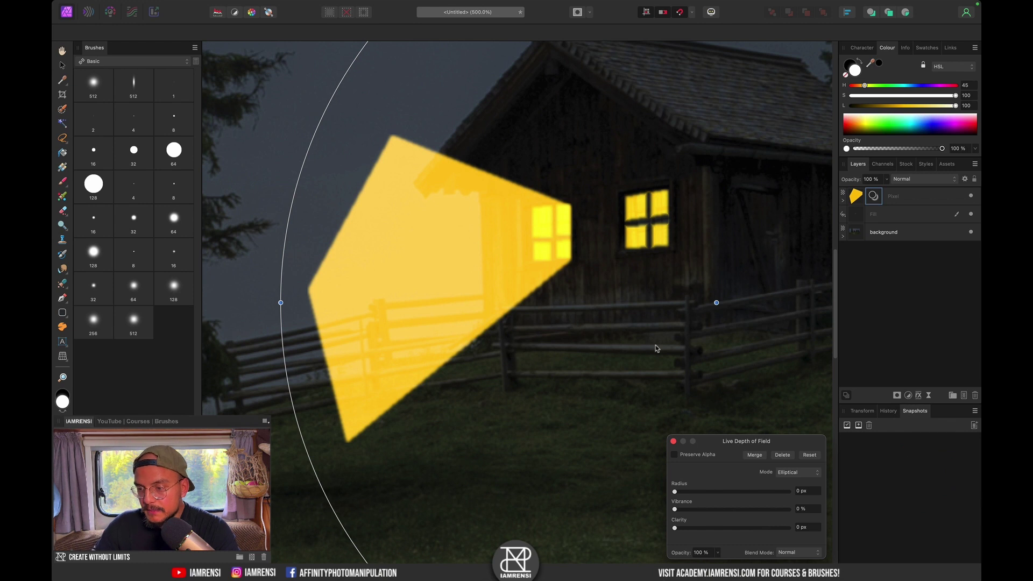
key("super+minus")
key("super+minus")
key("super+minus")
key("super+minus")
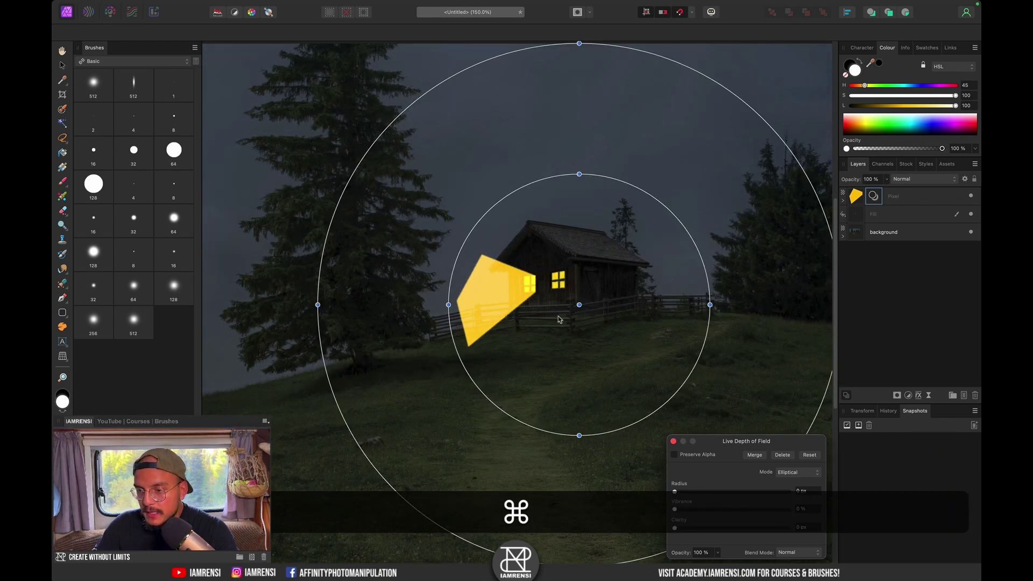
left_click_drag(578, 308, 535, 287)
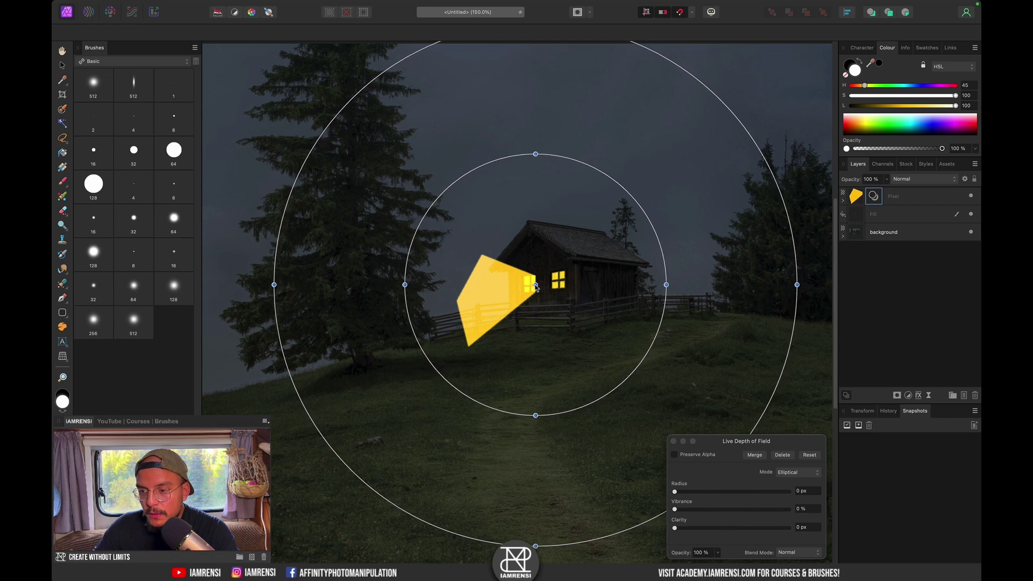
left_click(533, 286)
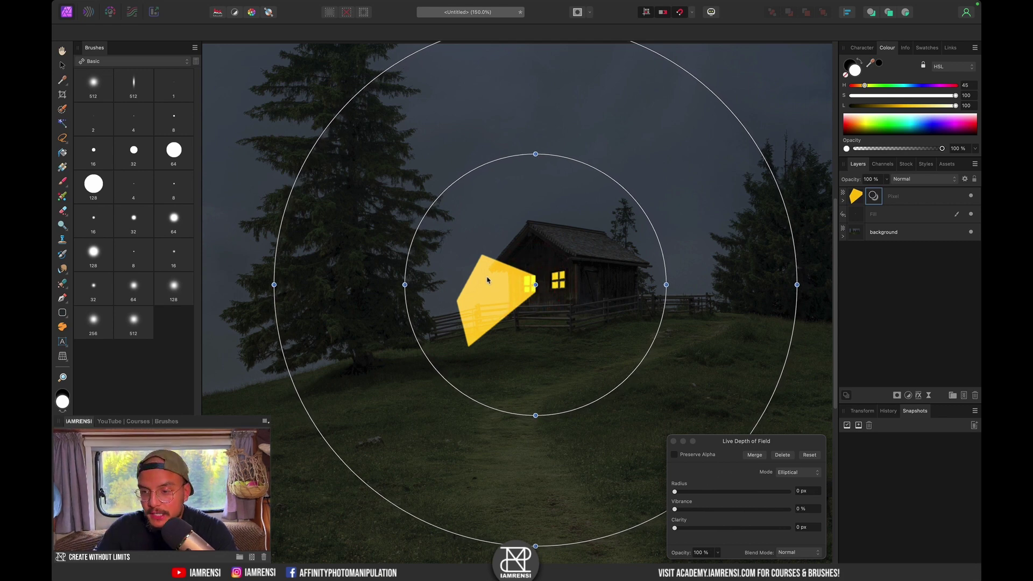
Shrink the blur's inner ellipse to just around the left window and its outer ellipse to reach about the middle of the beam.
left_click_drag(536, 154, 536, 262)
scroll(532, 261, "up", 3)
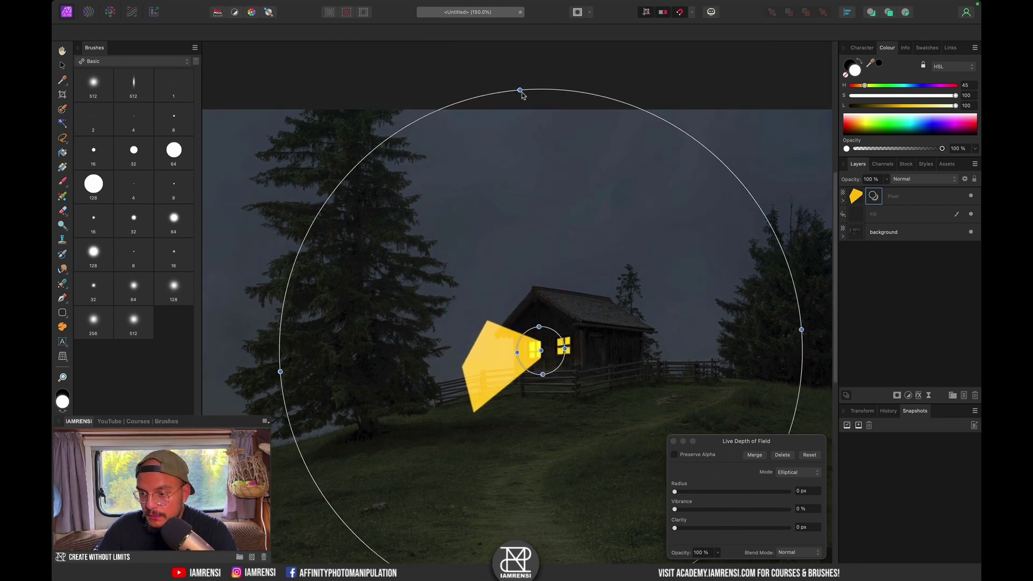
left_click_drag(519, 89, 539, 301)
left_click_drag(277, 350, 540, 323)
left_click(543, 310)
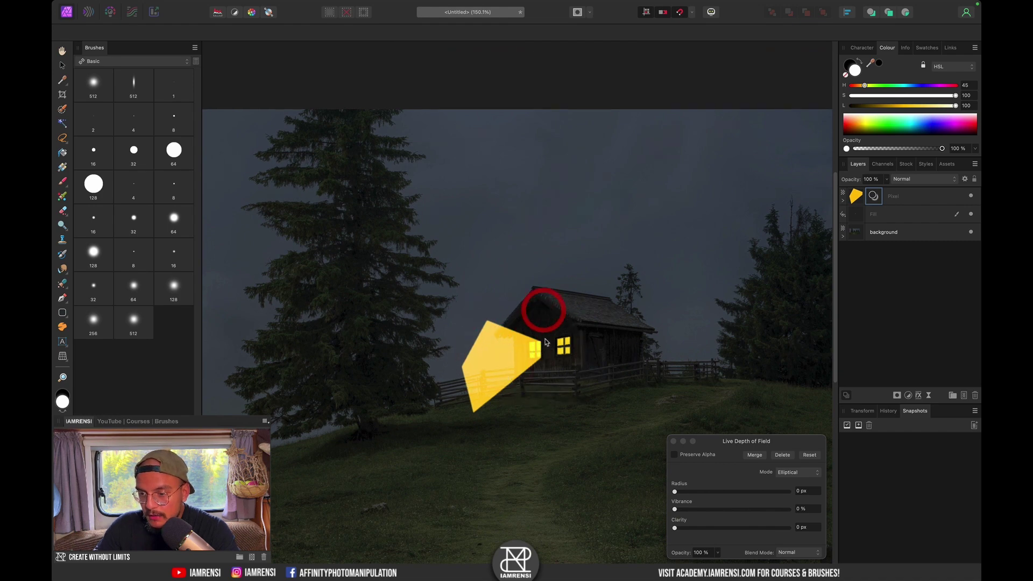
scroll(545, 341, "up", 5)
left_click_drag(517, 373, 482, 374)
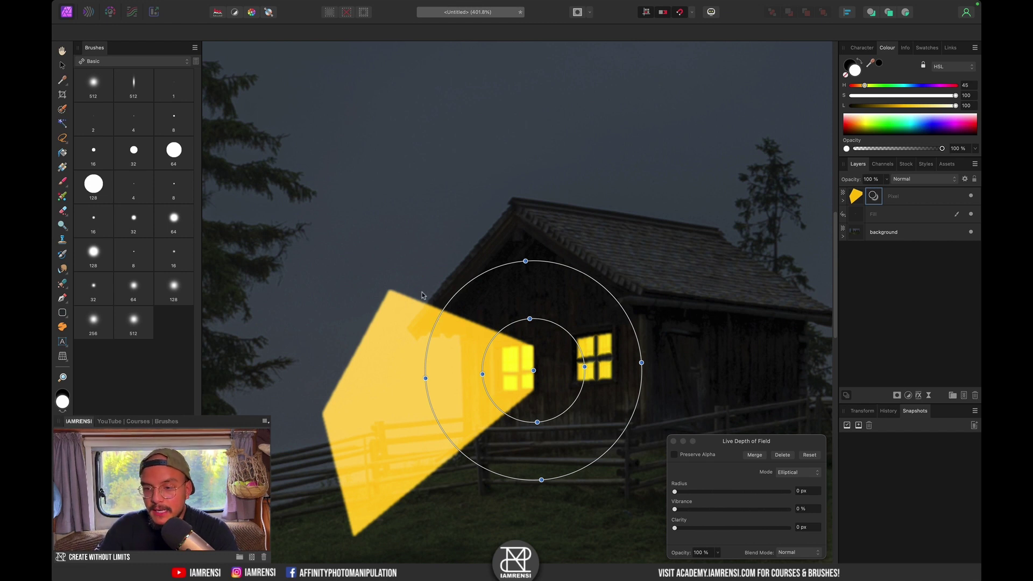
left_click_drag(426, 379, 416, 379)
left_click(412, 376)
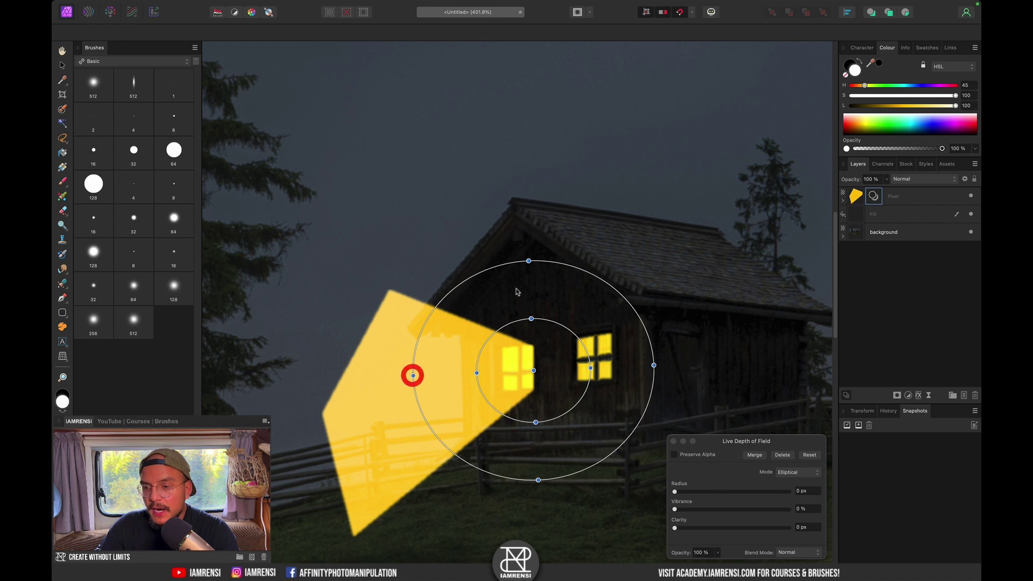
left_click_drag(528, 262, 532, 253)
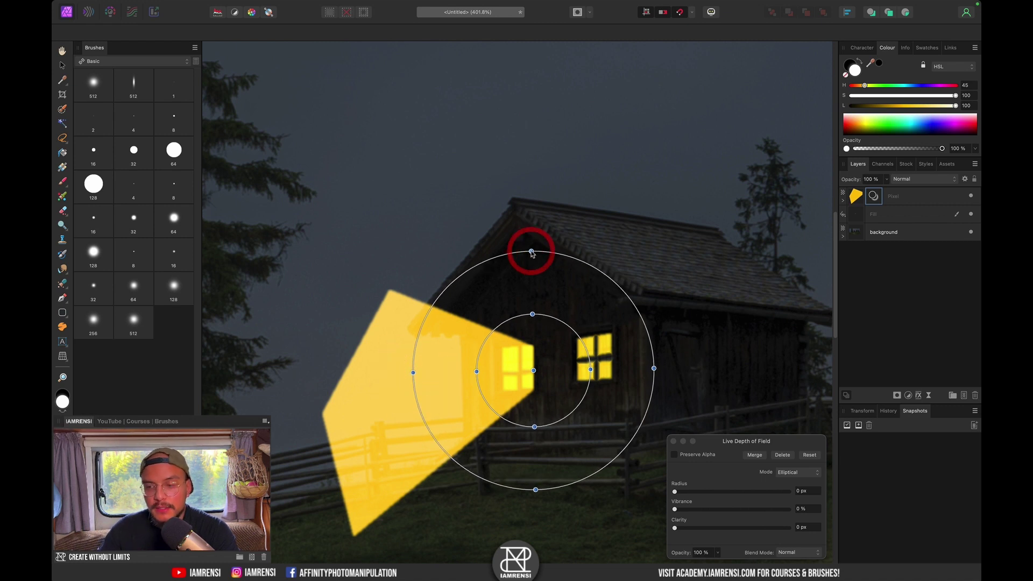
Set the Depth of Field blur radius to 16.6 px, tighten the inner ellipse around the left window, and close the filter settings.
left_click_drag(674, 491, 733, 491)
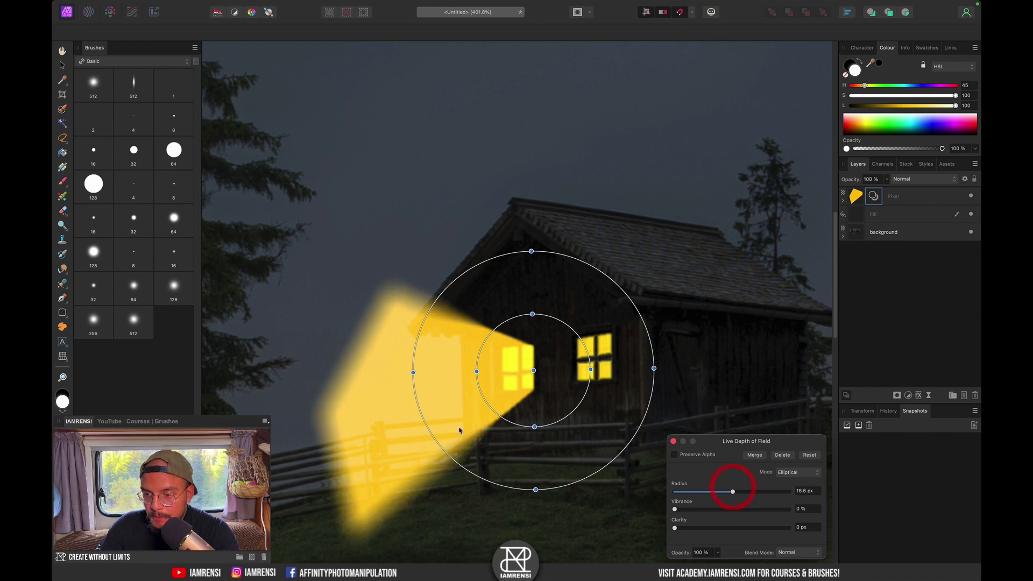
left_click_drag(476, 371, 494, 373)
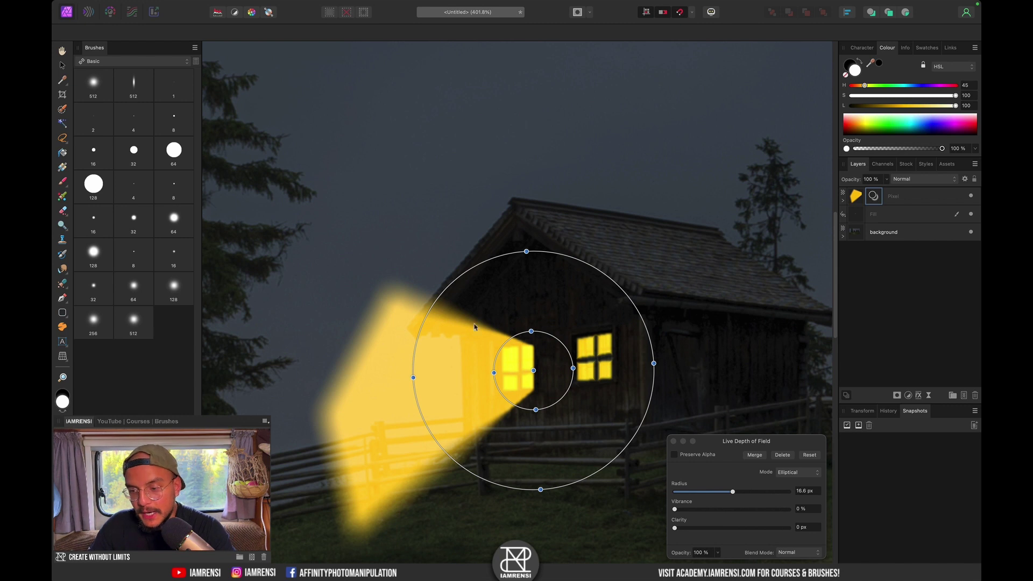
left_click(673, 441)
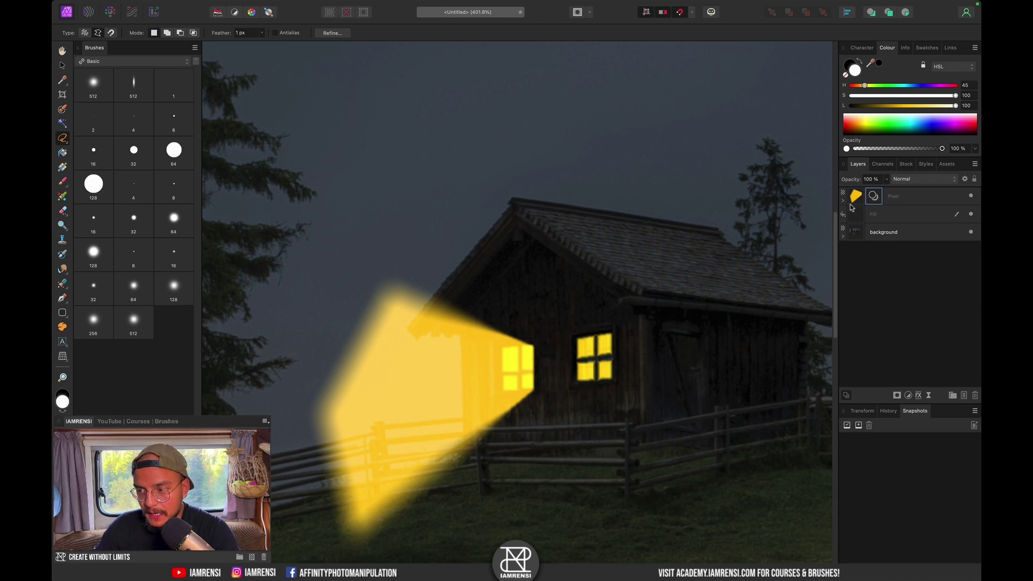
Expand the yellow beam's pixel layer and rename it "light".
left_click(843, 201)
left_click(874, 197)
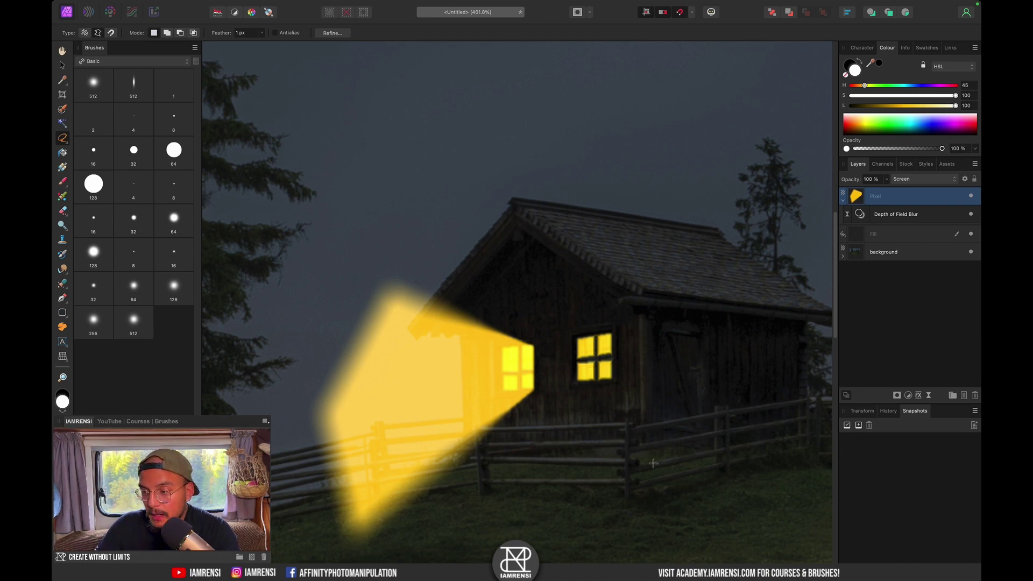
double_click(875, 197)
type("light")
key("Return")
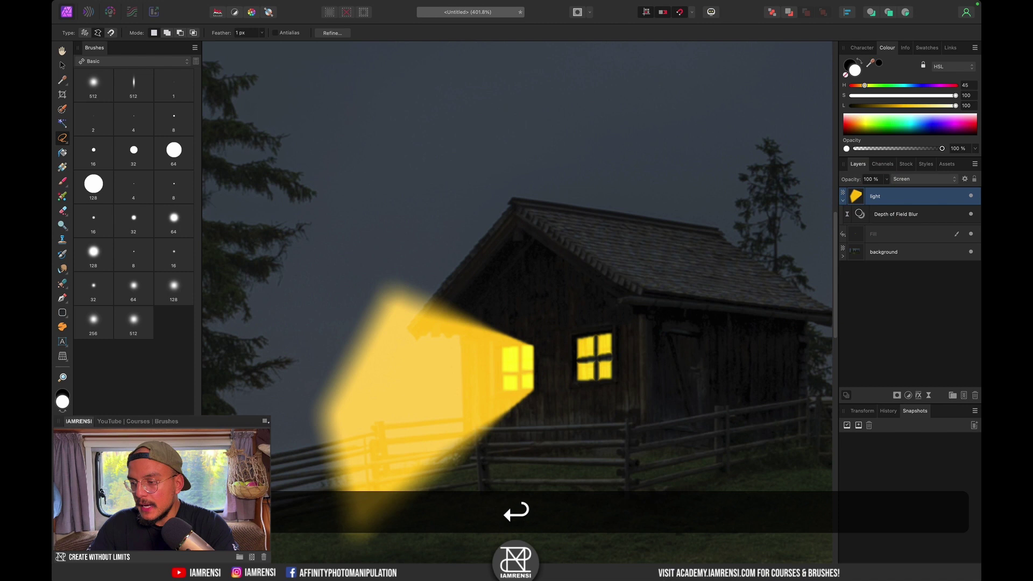
Add a mask to the "light" layer and apply a linear white-to-black gradient fading the beam outward from the left window, with the midpoint nearer the window.
left_click(896, 396)
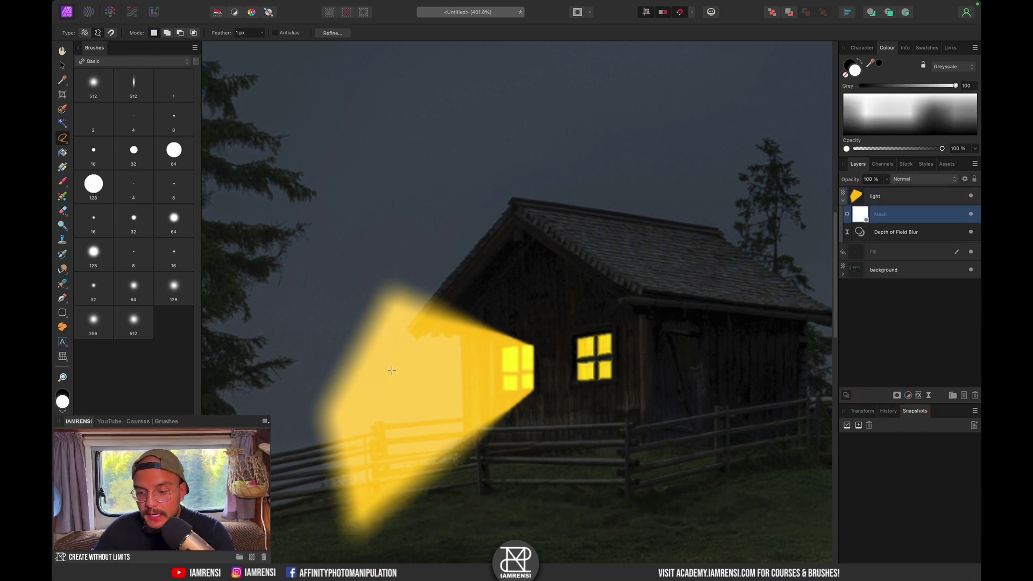
key("g")
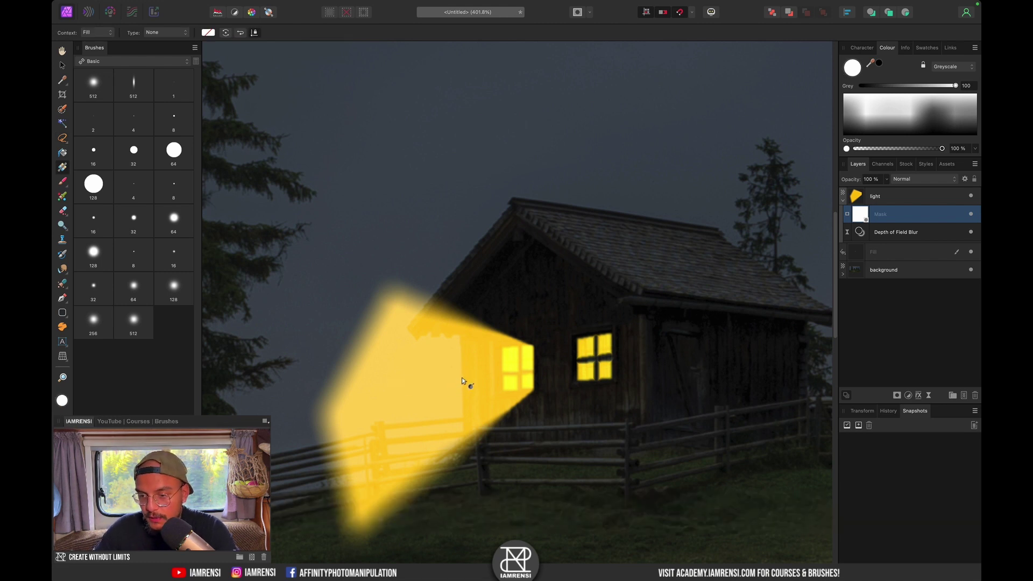
left_click_drag(461, 376, 501, 373)
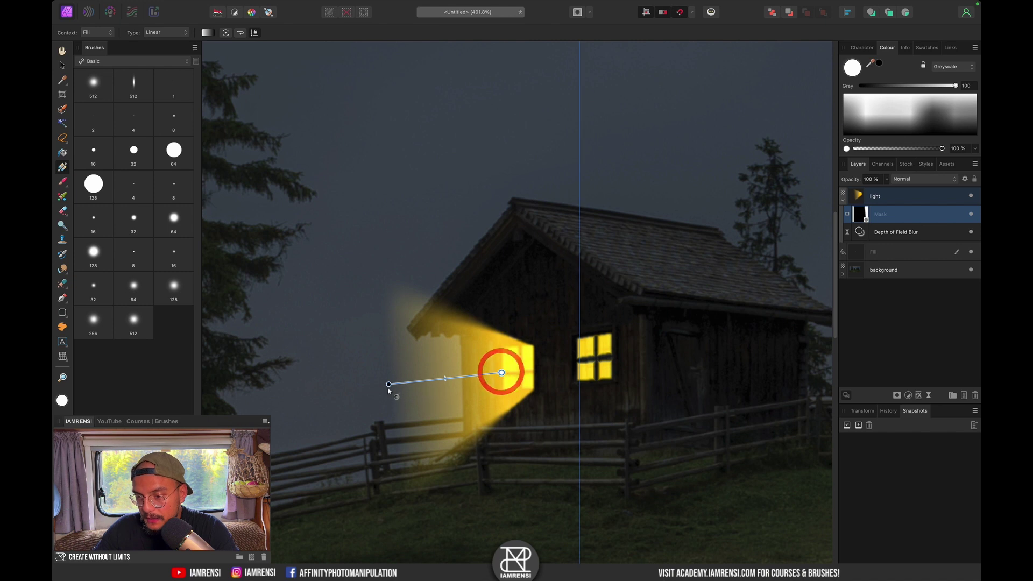
left_click_drag(389, 384, 385, 384)
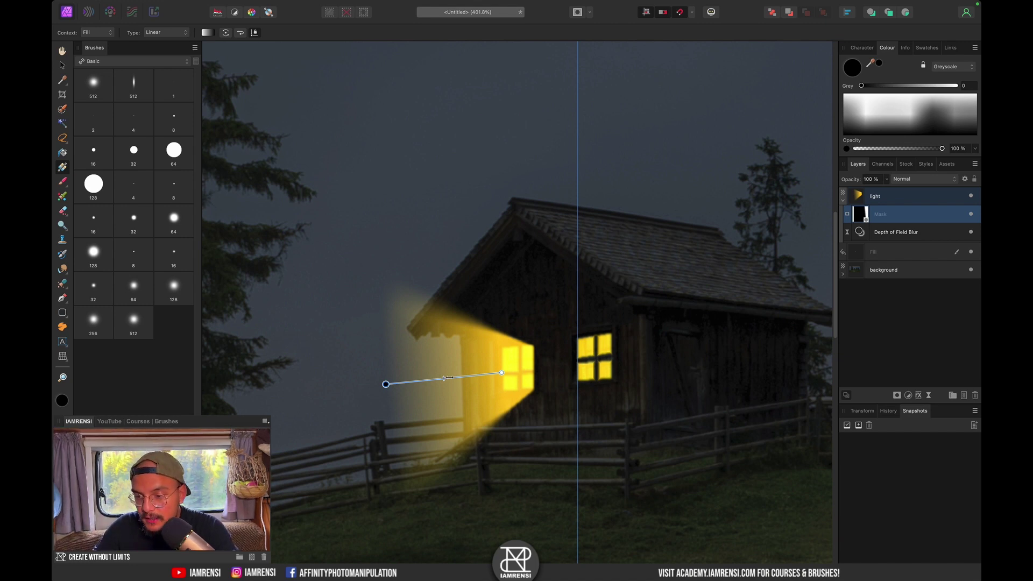
mouse_move(444, 378)
left_mouse_down()
mouse_move(461, 377)
mouse_move(453, 377)
left_mouse_up()
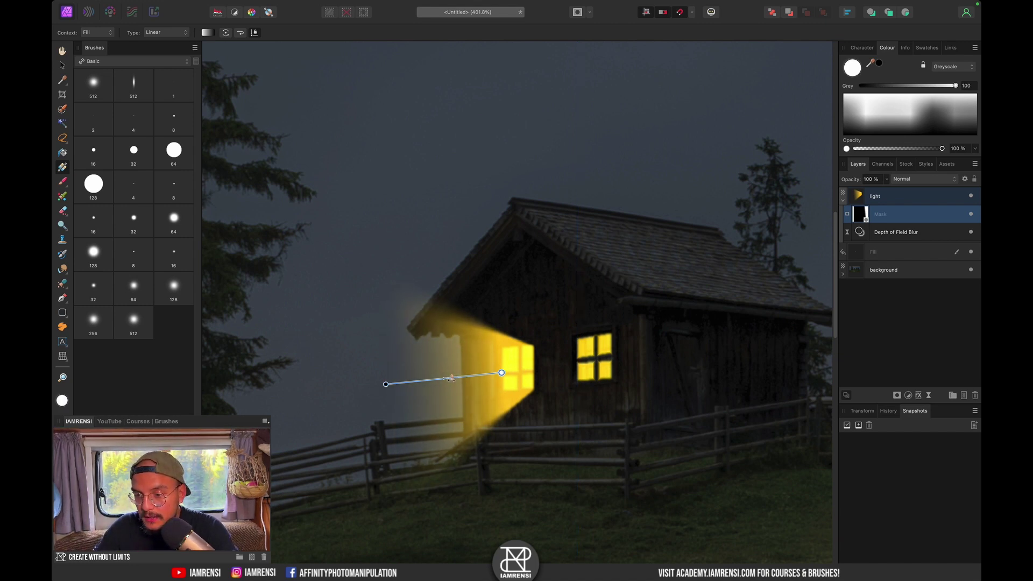
left_click(451, 378)
left_click(889, 294)
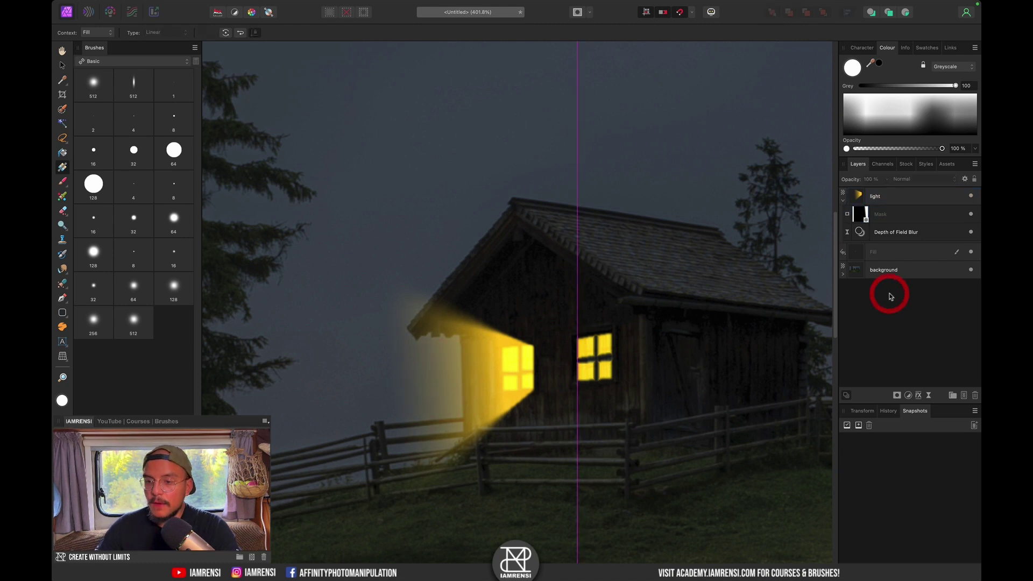
Lower the "light" layer's opacity to 77 % and deselect it.
left_click(898, 205)
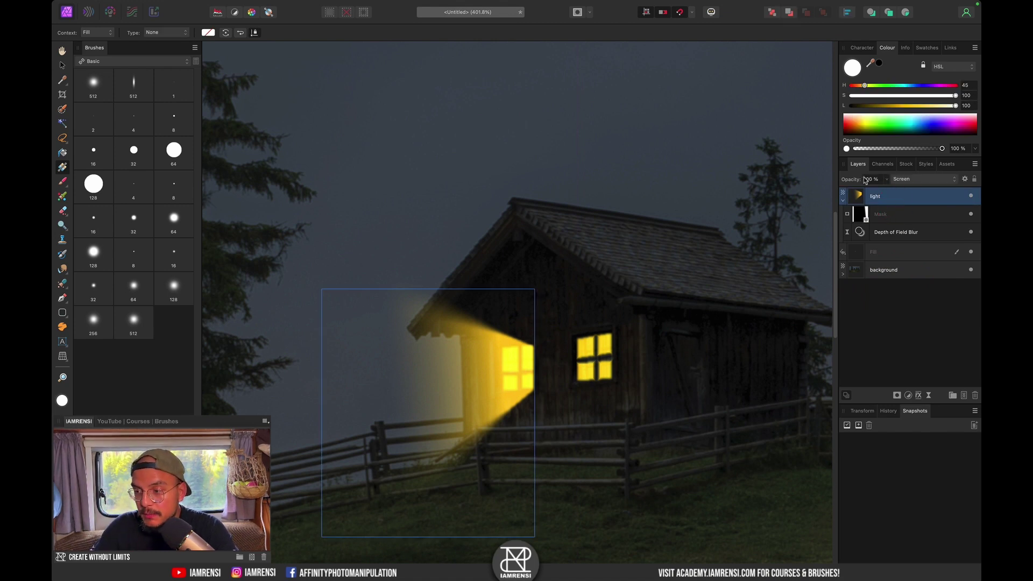
left_click_drag(857, 184, 845, 185)
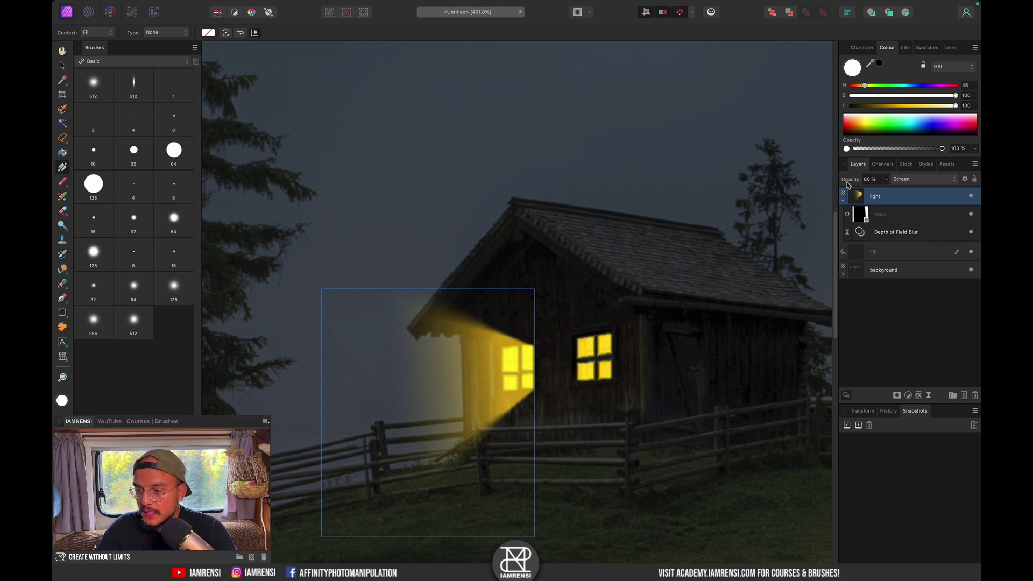
key("super+d")
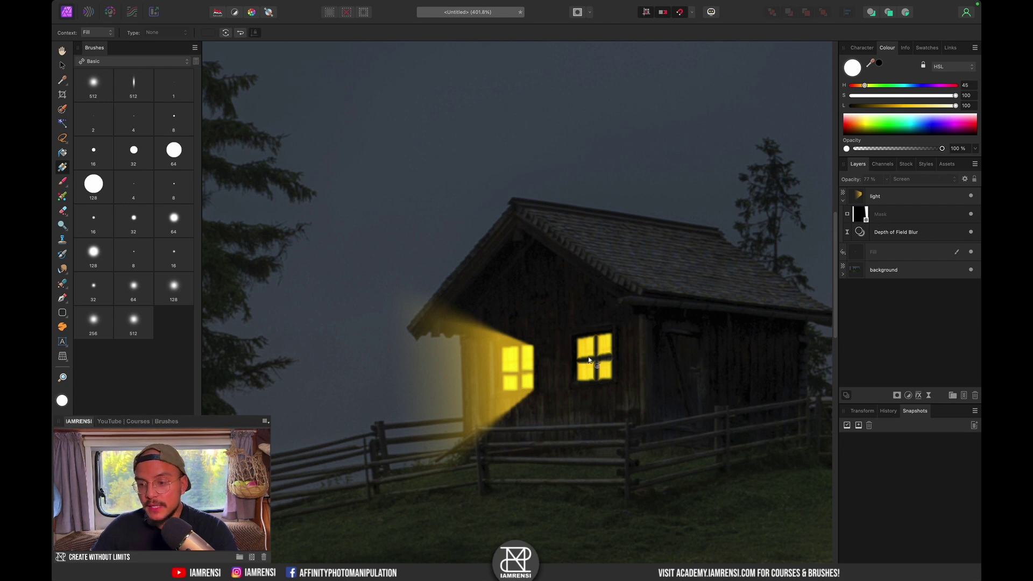
Duplicate the "light" layer, move the copy onto the right window, and stretch and skew its outer side outward and down to match the perspective.
left_click(891, 198)
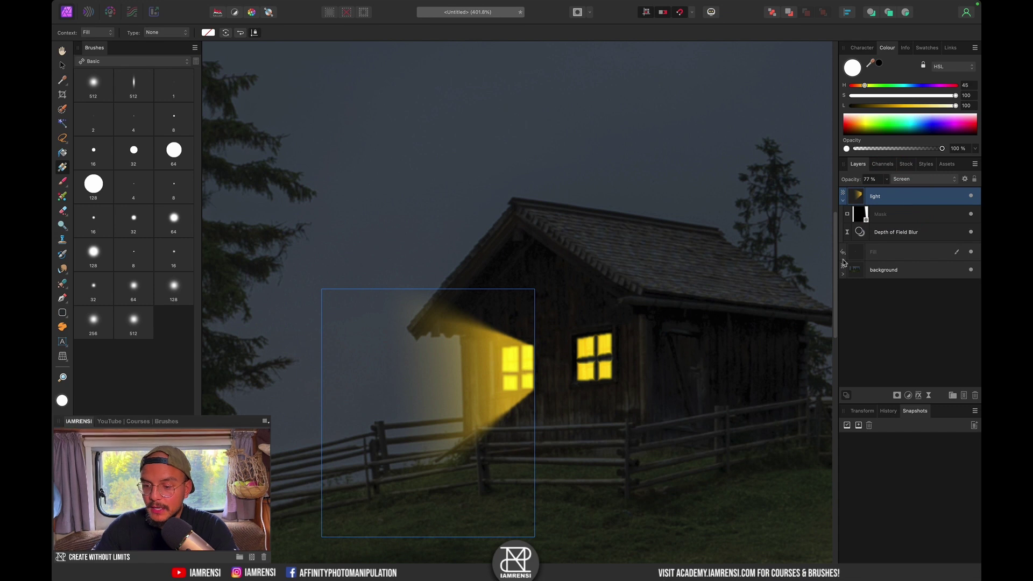
key("super+j")
left_click(836, 215)
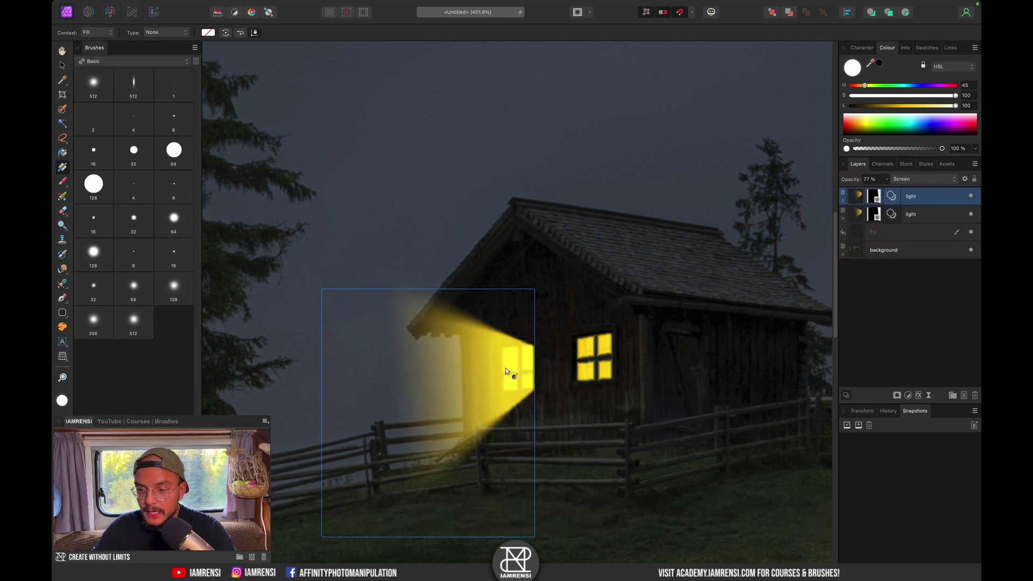
key("v")
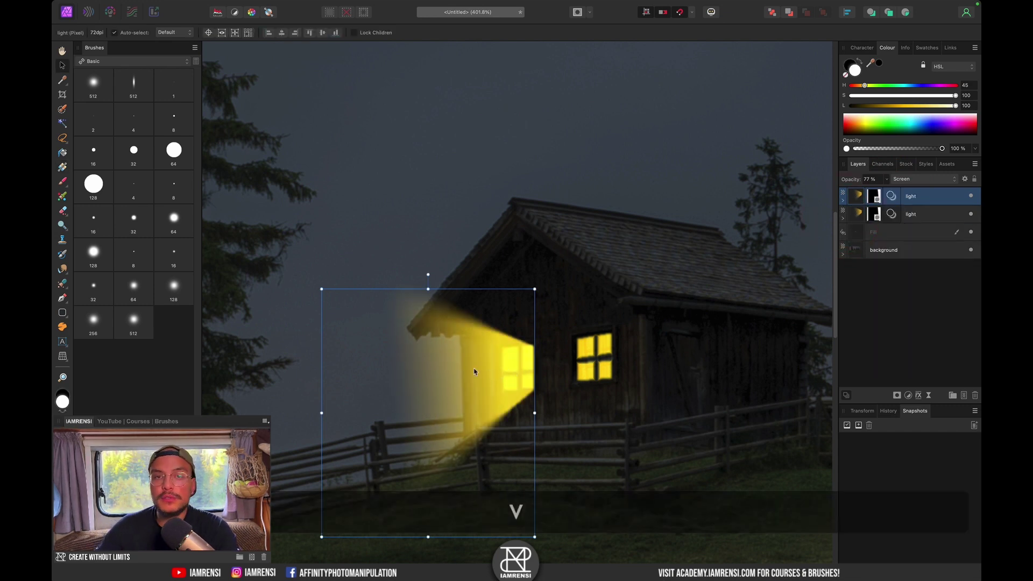
left_click_drag(475, 370, 553, 358)
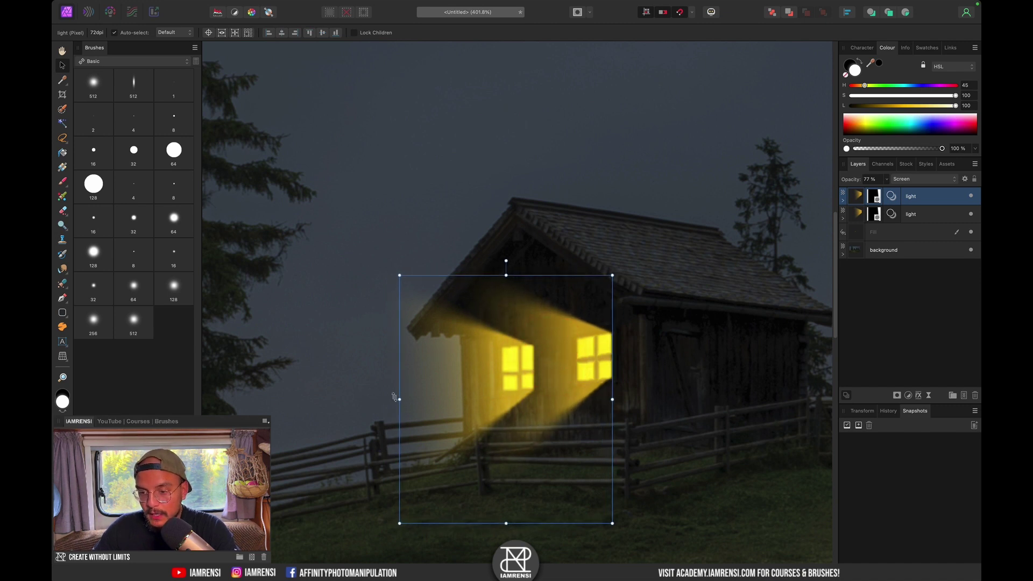
left_click_drag(395, 398, 378, 423)
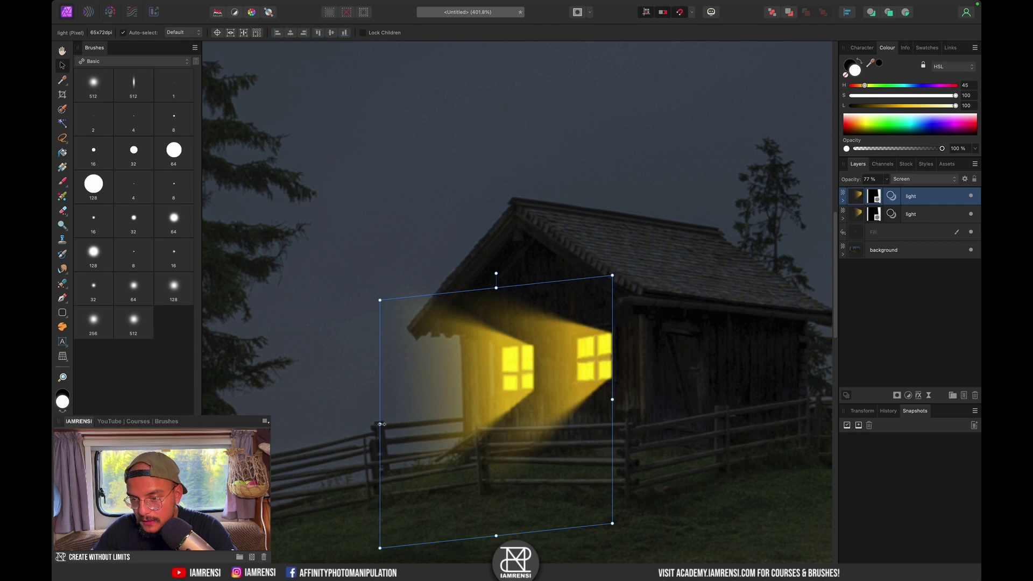
Redraw the linear gradient on the copied beam's mask so the light fades from the right window to the left window.
left_click(872, 197)
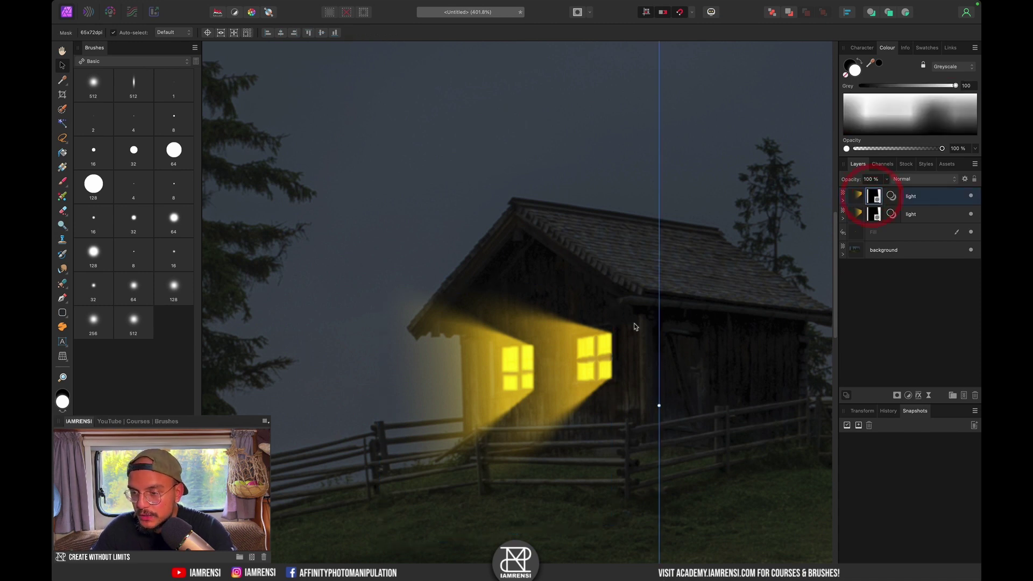
key("g")
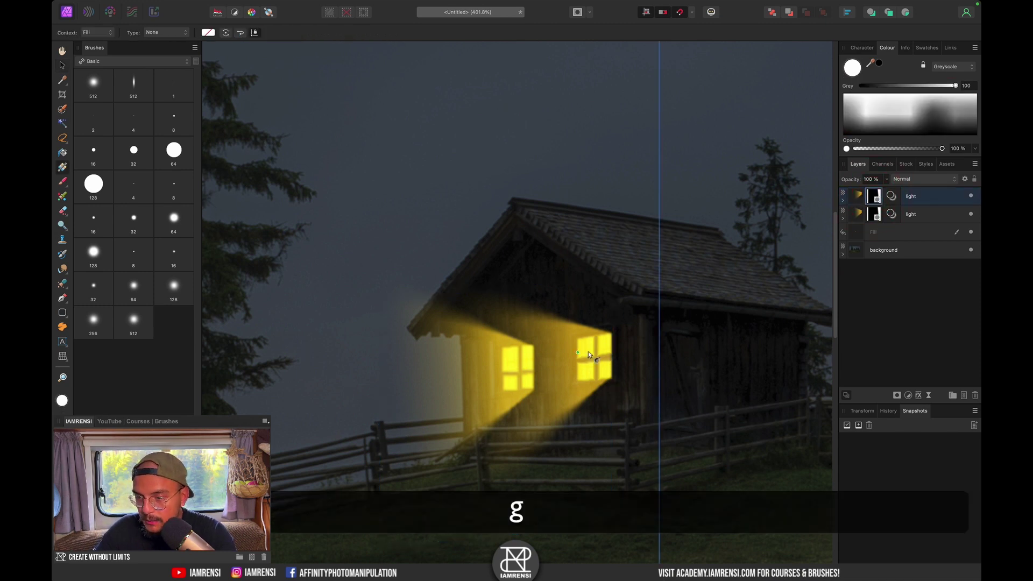
left_click_drag(593, 356, 522, 356)
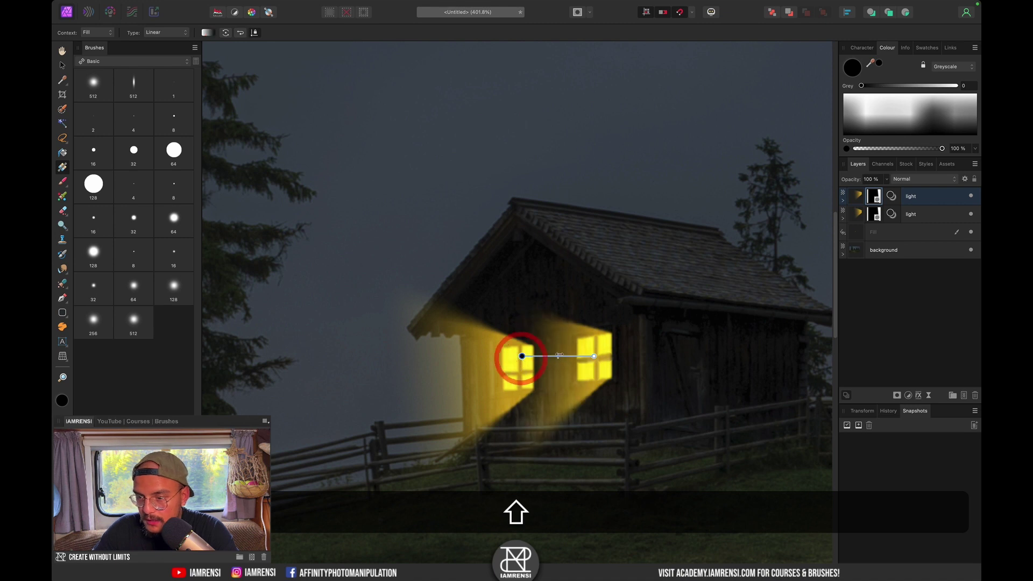
left_click_drag(521, 356, 502, 378)
left_click(593, 356)
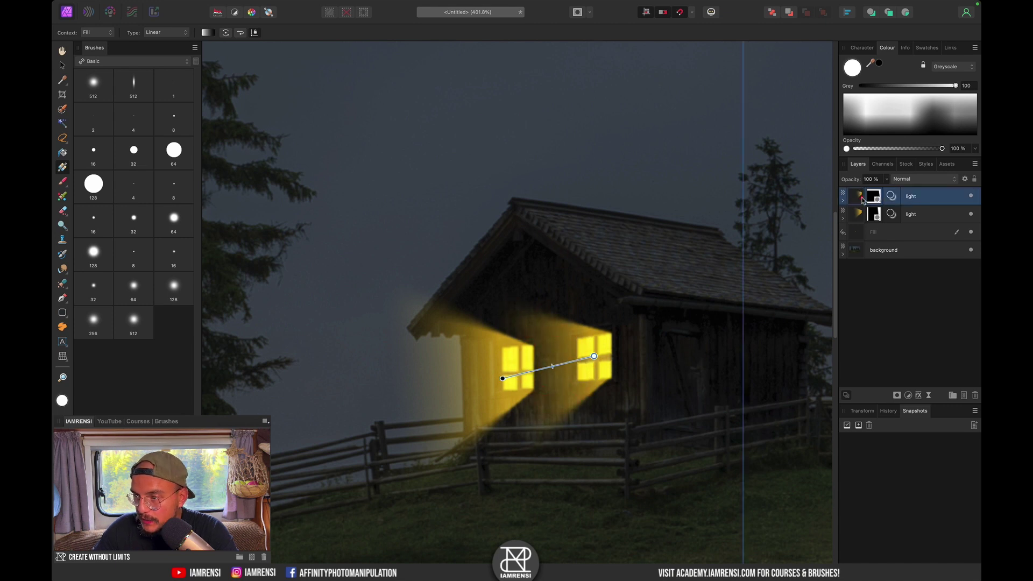
Reduce the opacity of the right window's beam to 65 % and of the left window's beam to 48 %.
left_click(861, 198)
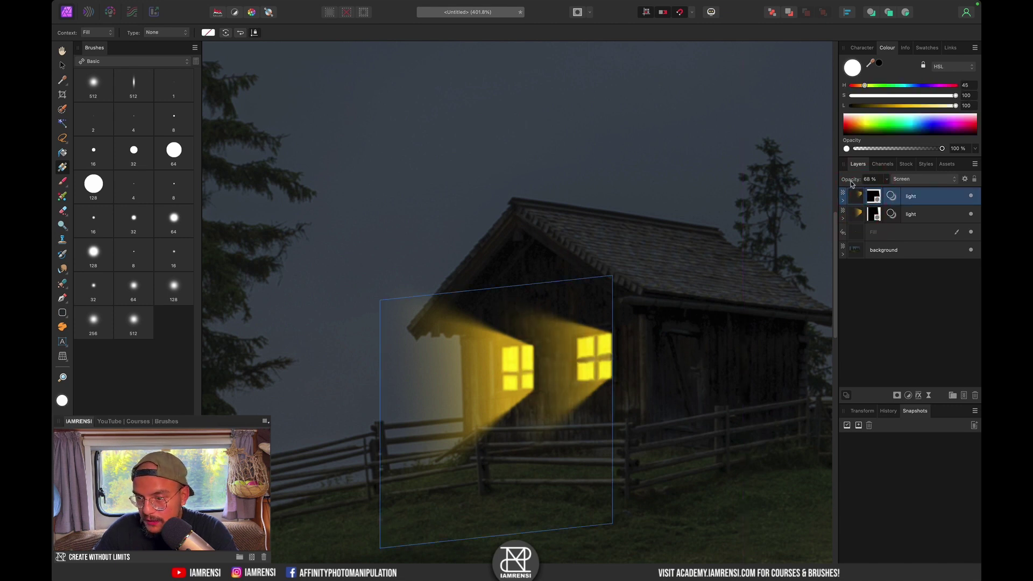
left_click(859, 214)
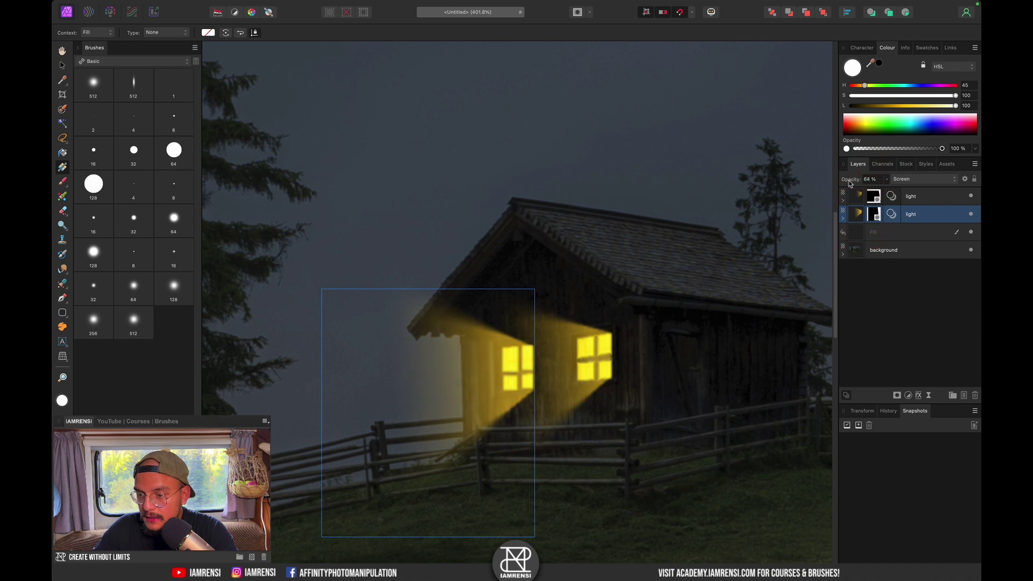
left_click_drag(850, 184, 845, 186)
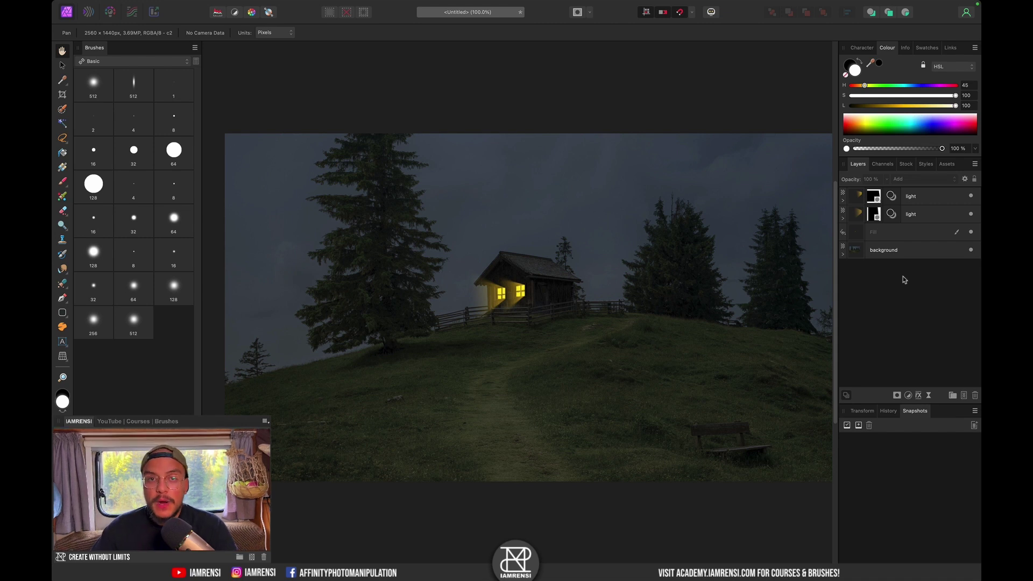
Group the two "light" layers with the yellow fill layer and expand the group.
left_click(885, 249)
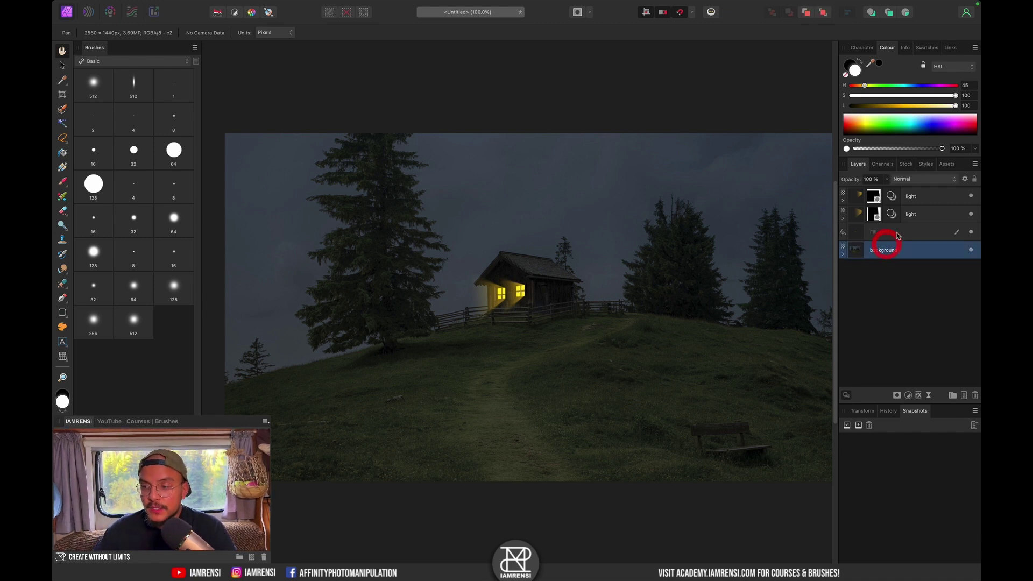
left_click(885, 231)
left_click(911, 196)
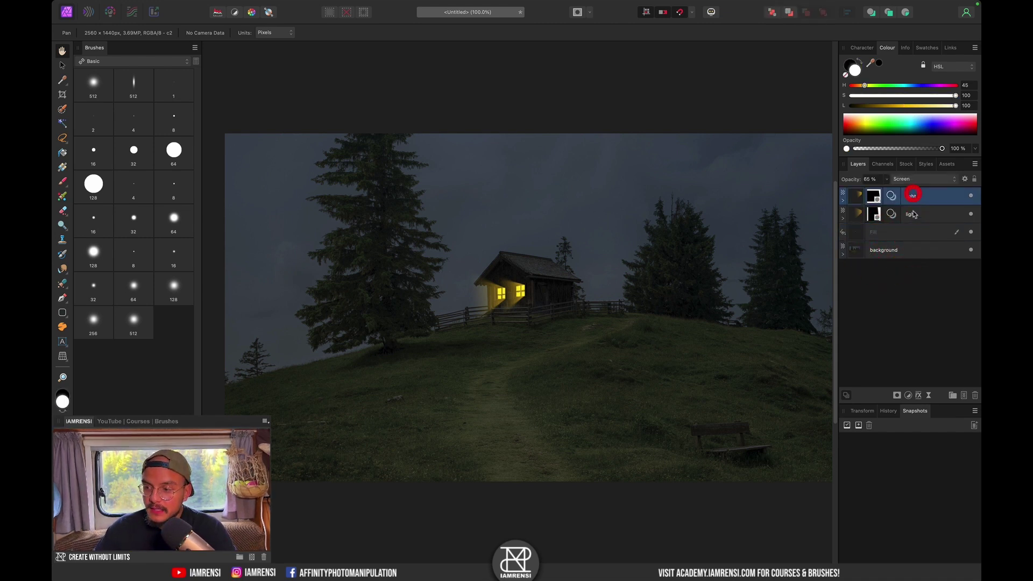
left_click(920, 215)
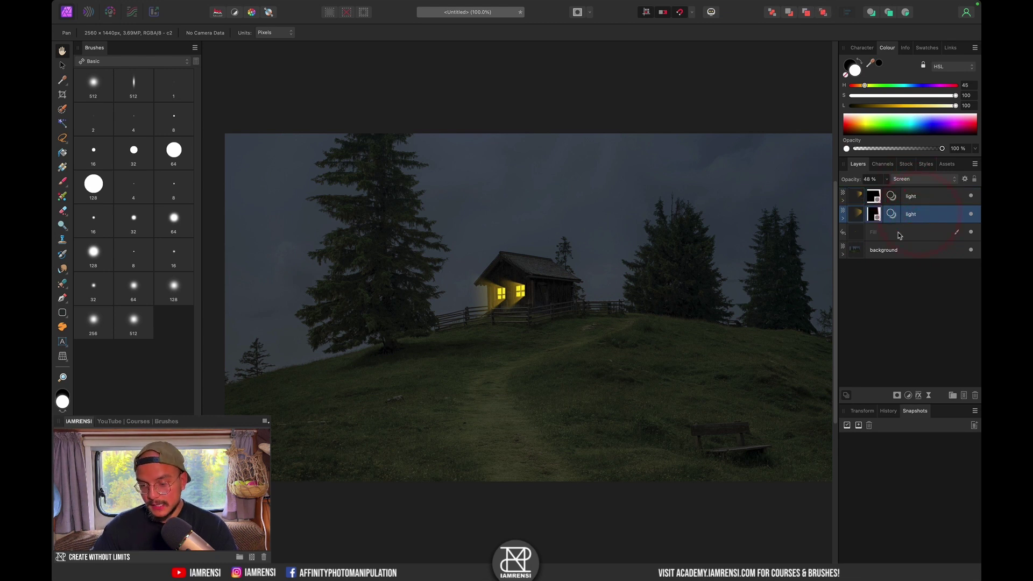
left_click(898, 232)
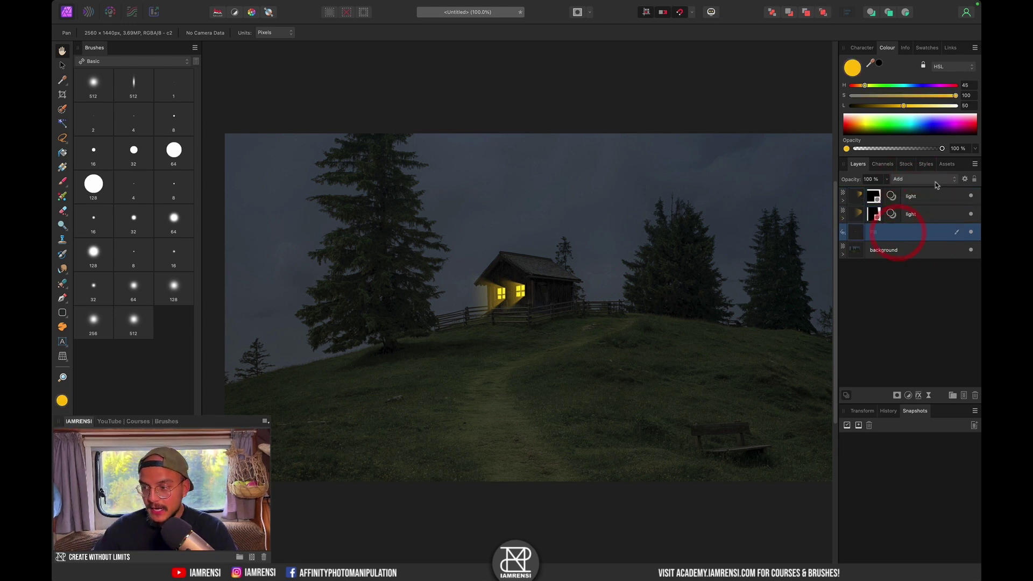
left_click(929, 196, "shift")
key("super+g")
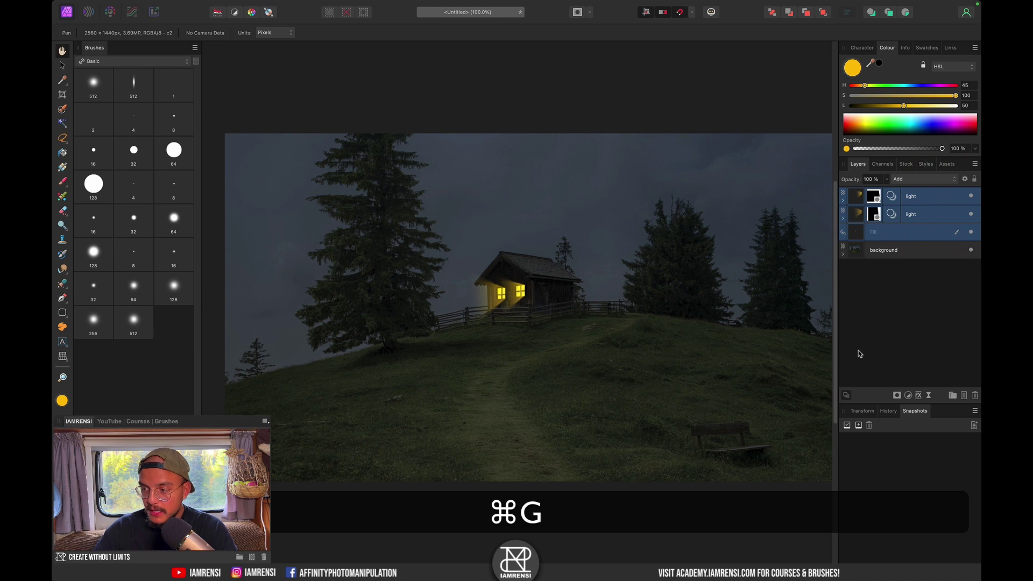
left_click(844, 197)
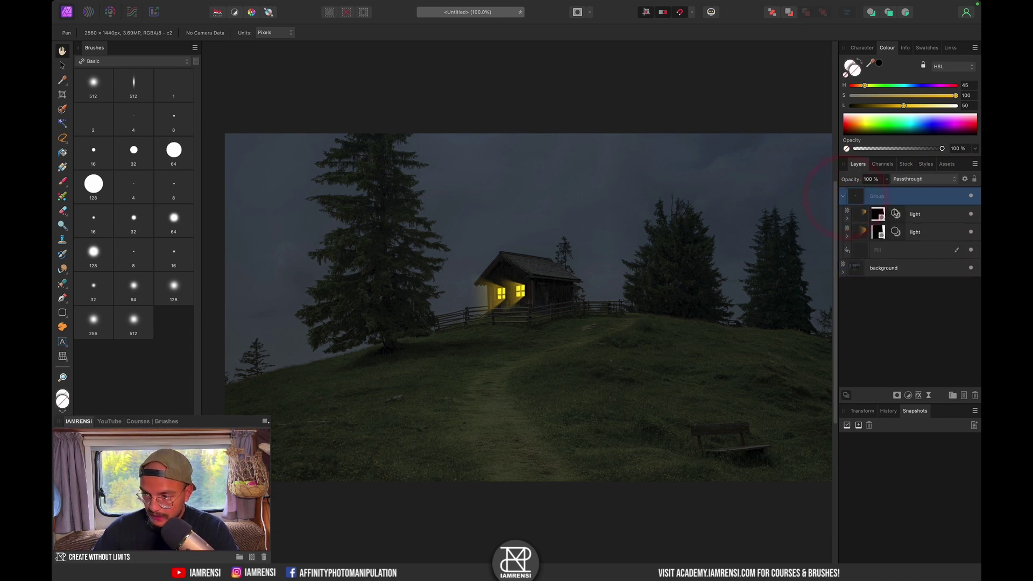
Add an HSL adjustment inside the light group above the beams, with hue shift 3.5° and saturation shift -19 %.
left_click(908, 396)
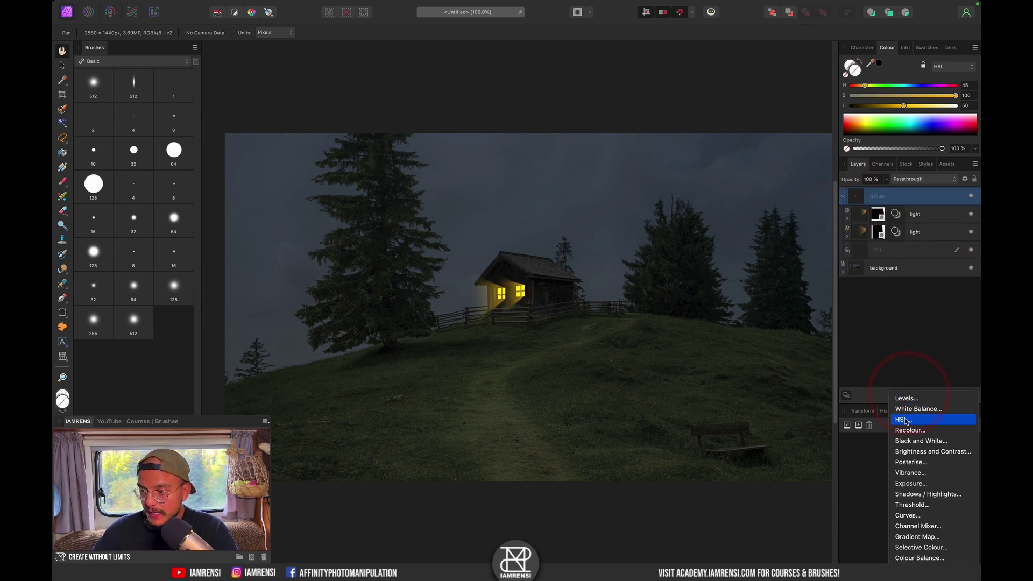
left_click(895, 417)
left_click_drag(860, 198, 890, 220)
scroll(547, 317, "up", 5)
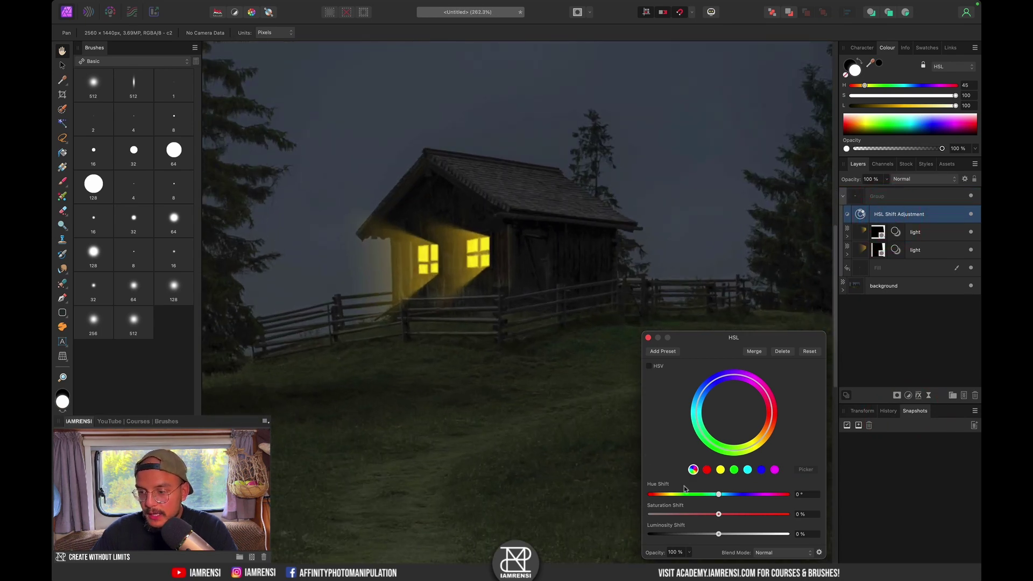
left_click_drag(719, 495, 705, 515)
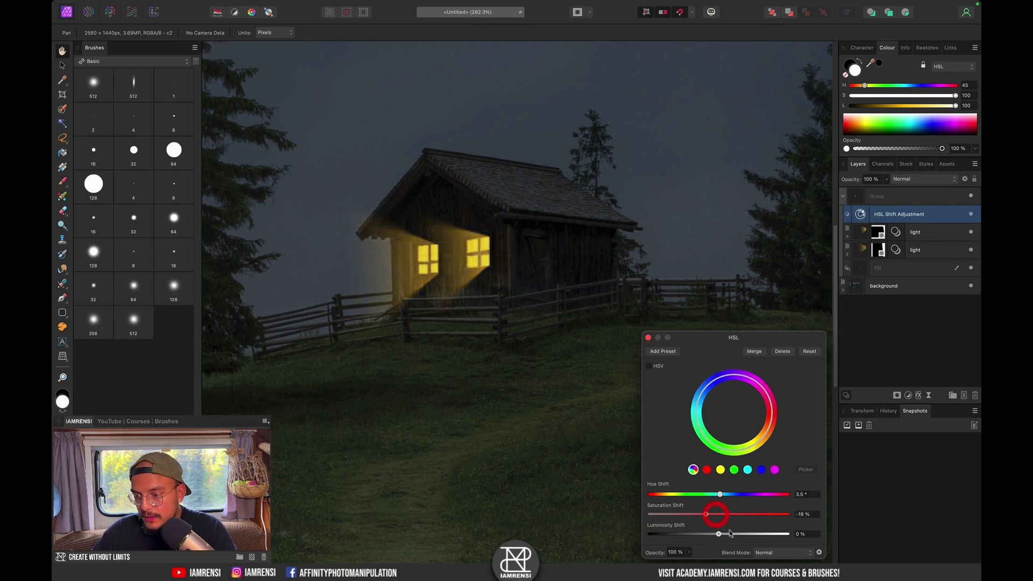
left_click(648, 337)
key("super+0")
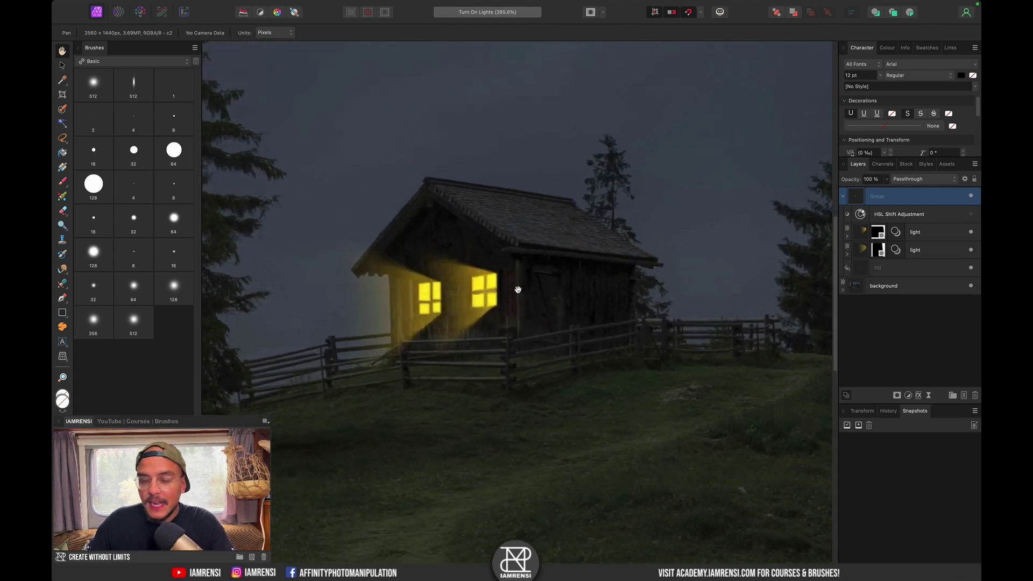
Hide both "light" beam layers and add a new pixel layer directly above them inside the group.
scroll(518, 290, "up", 5)
scroll(473, 257, "left", 2)
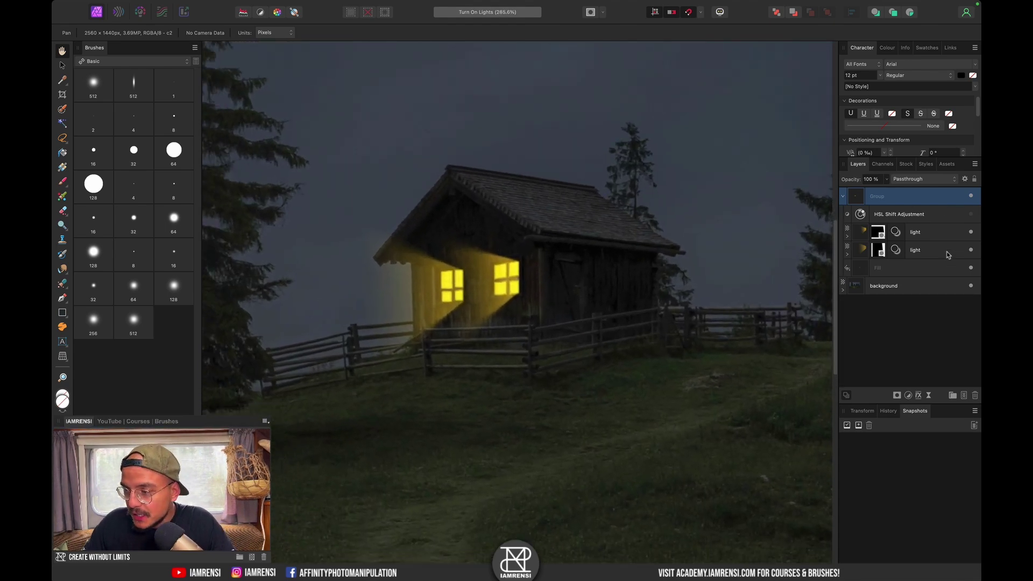
left_click(971, 232)
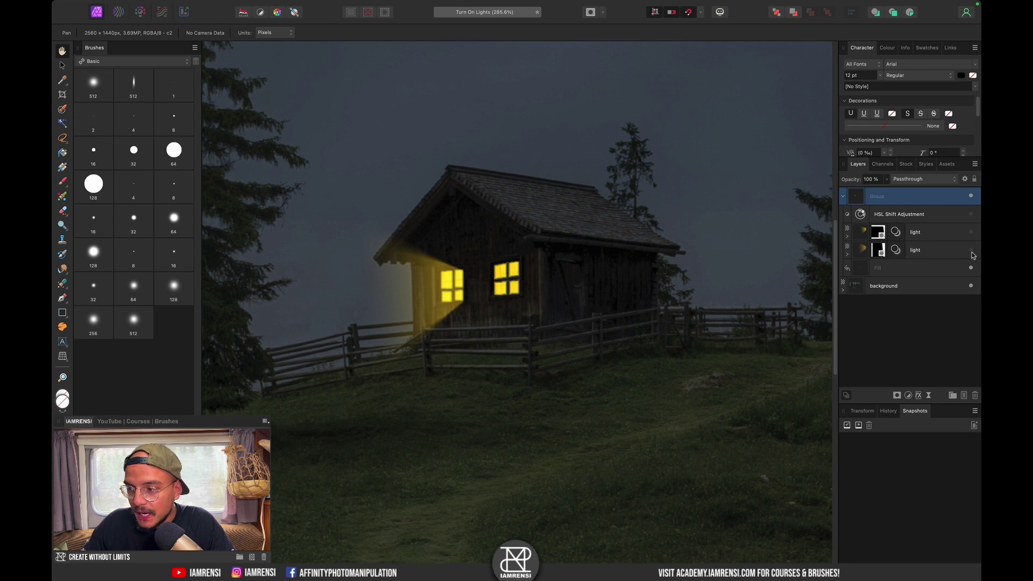
left_click(971, 250)
left_click(928, 228)
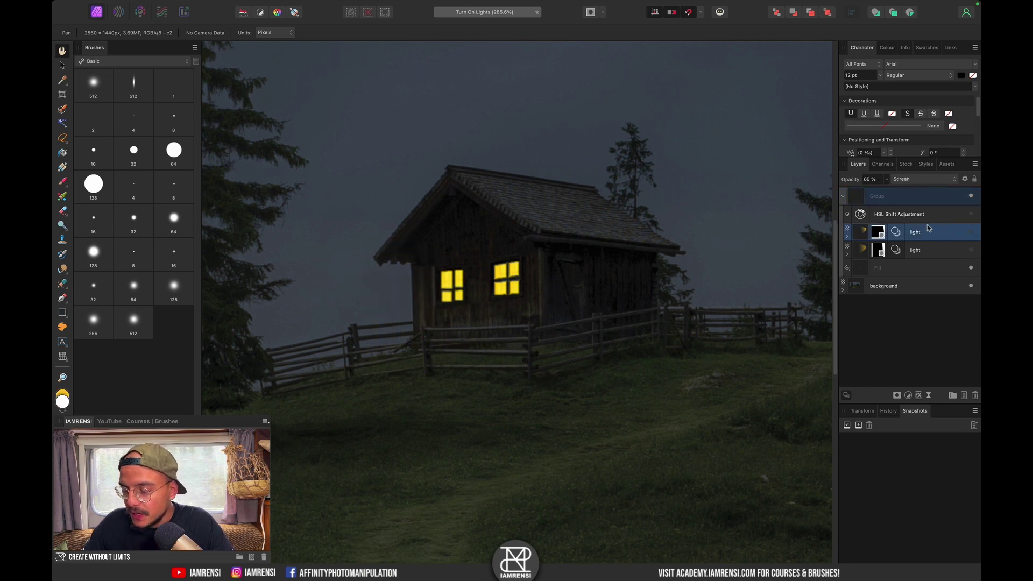
left_click(964, 396)
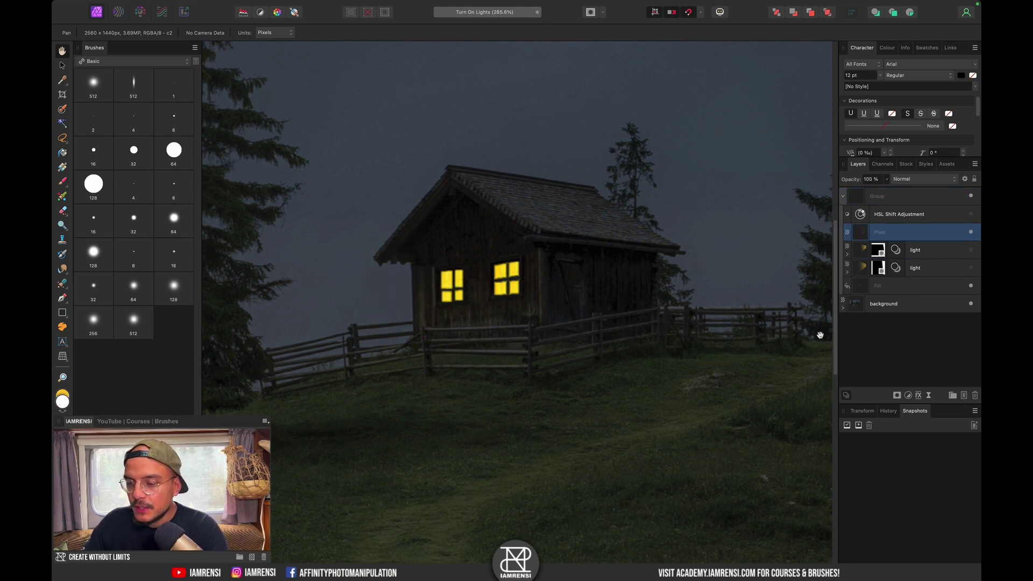
Choose the spotlight-5 brush from the IAMRENSI Light Brushes and make yellow the active painting colour.
key("super+1")
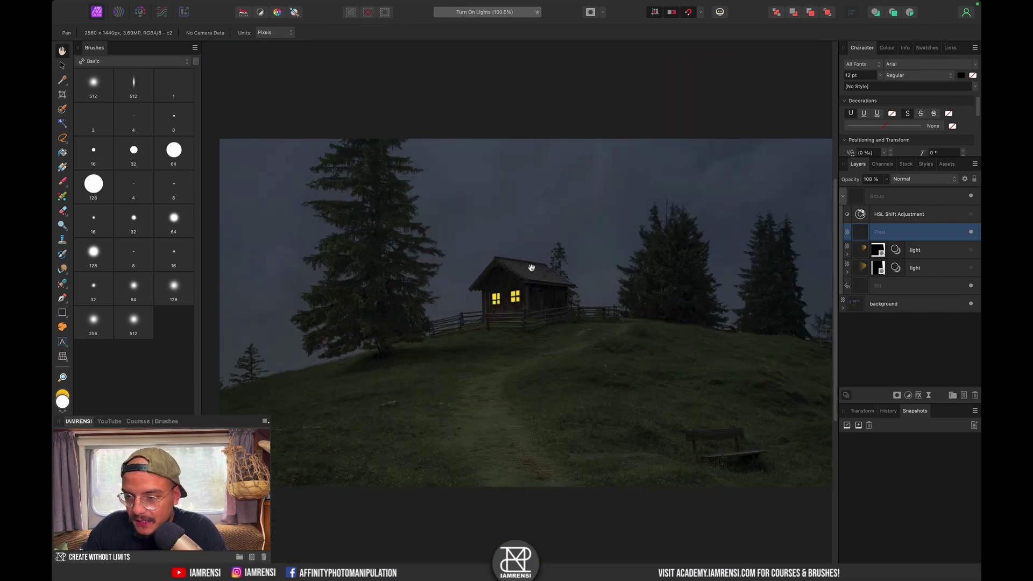
left_click(134, 63)
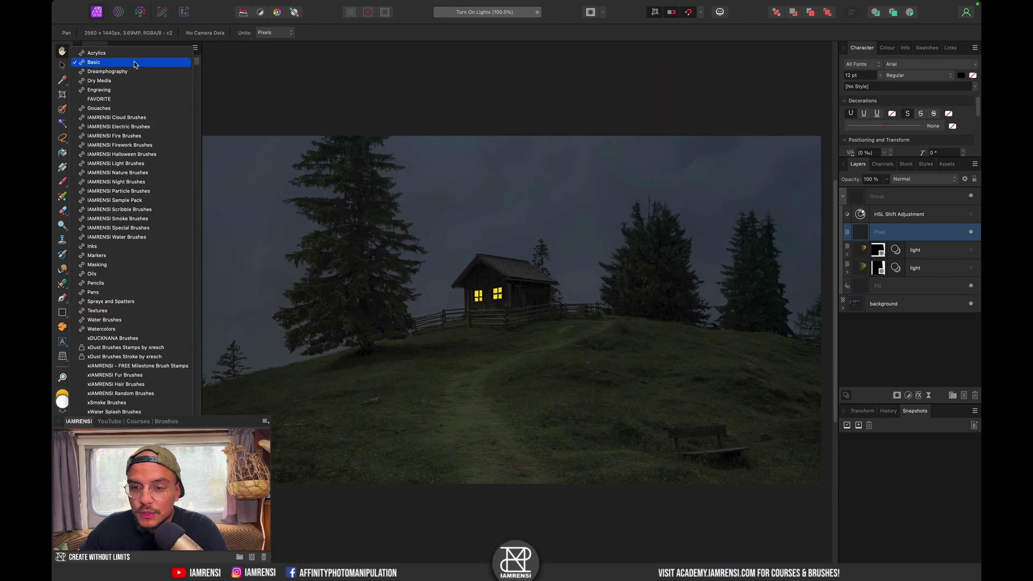
left_click(128, 164)
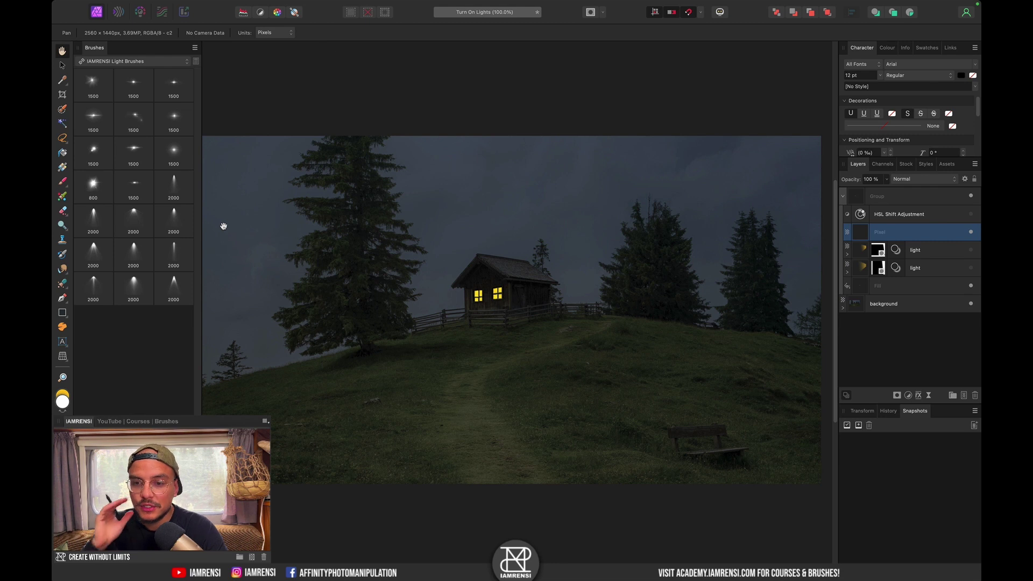
left_click(94, 249)
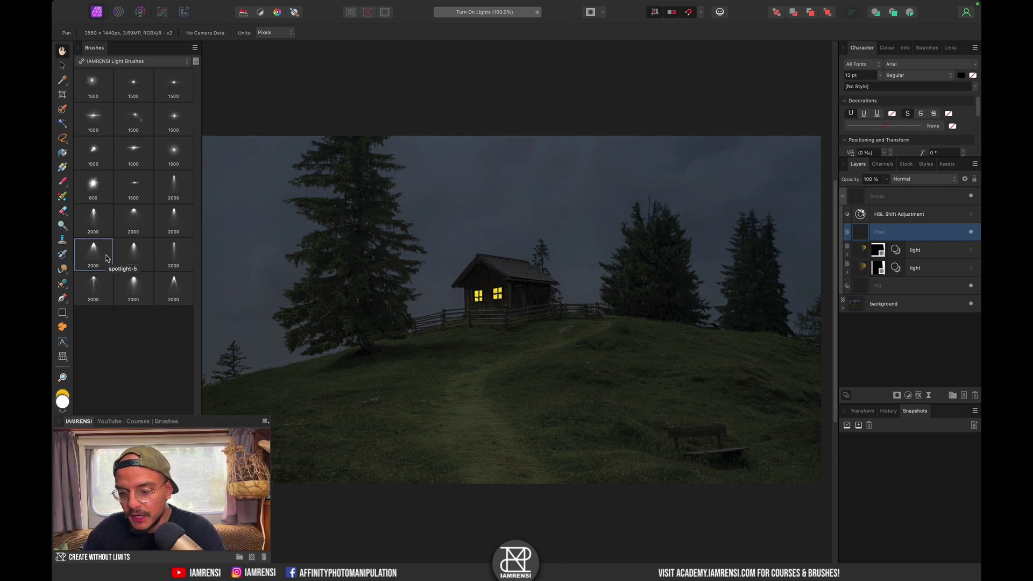
key("b")
key("x")
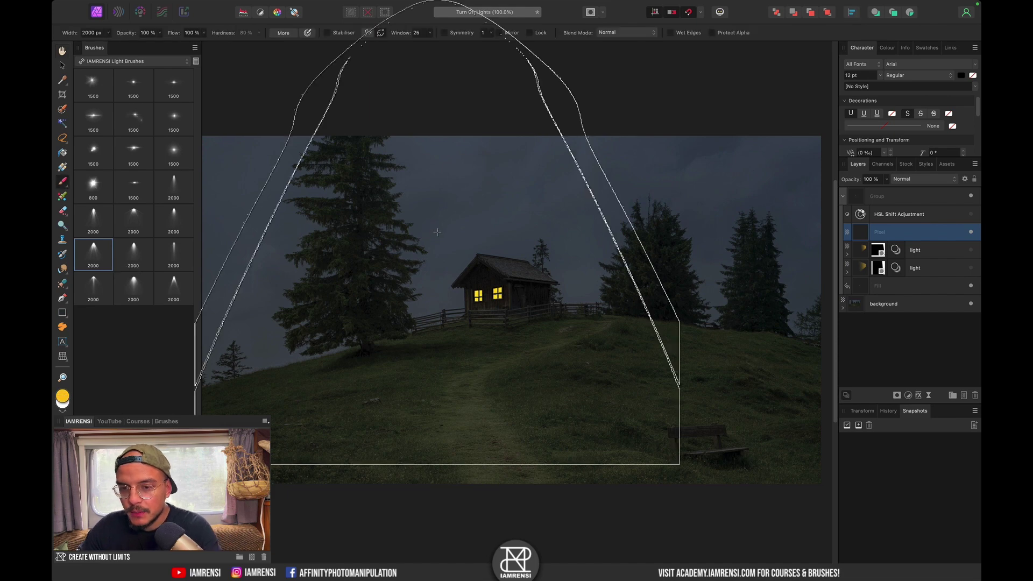
Reduce the spotlight brush to about 1228 px wide and stamp a single yellow beam over the cabin, undoing the trial stamps.
left_click(466, 257)
key("super+z")
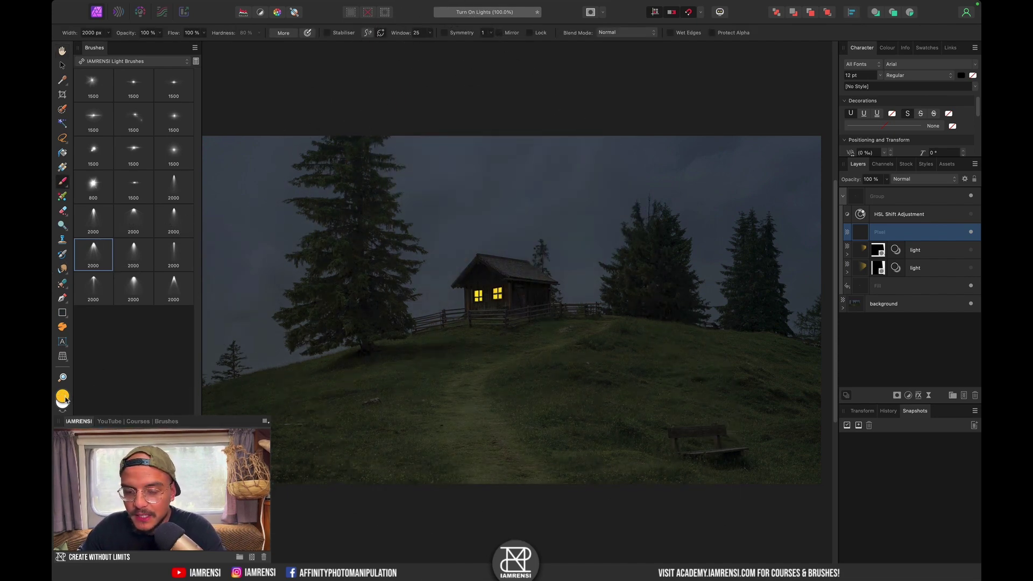
left_click_drag(585, 299, 513, 299)
key("bracketleft")
key("bracketleft")
key("bracketleft")
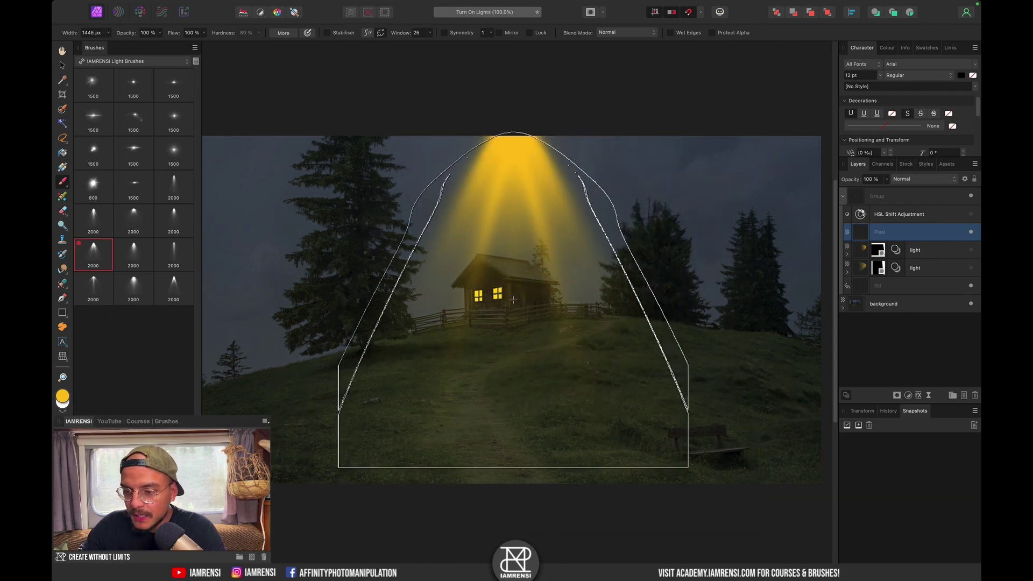
key("super+z")
left_click(499, 291)
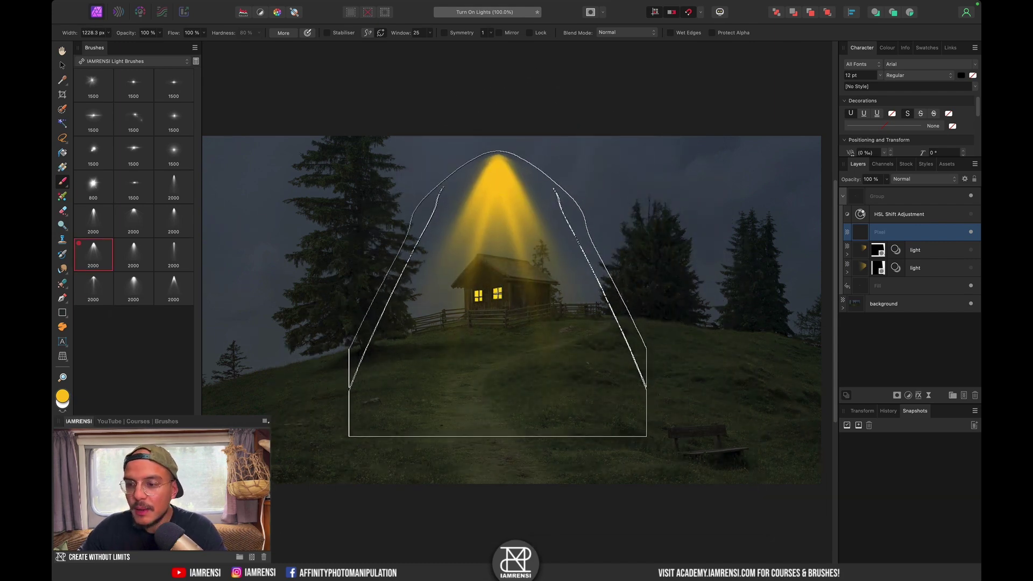
key("super+z")
left_click(477, 485)
left_click_drag(477, 485, 476, 488)
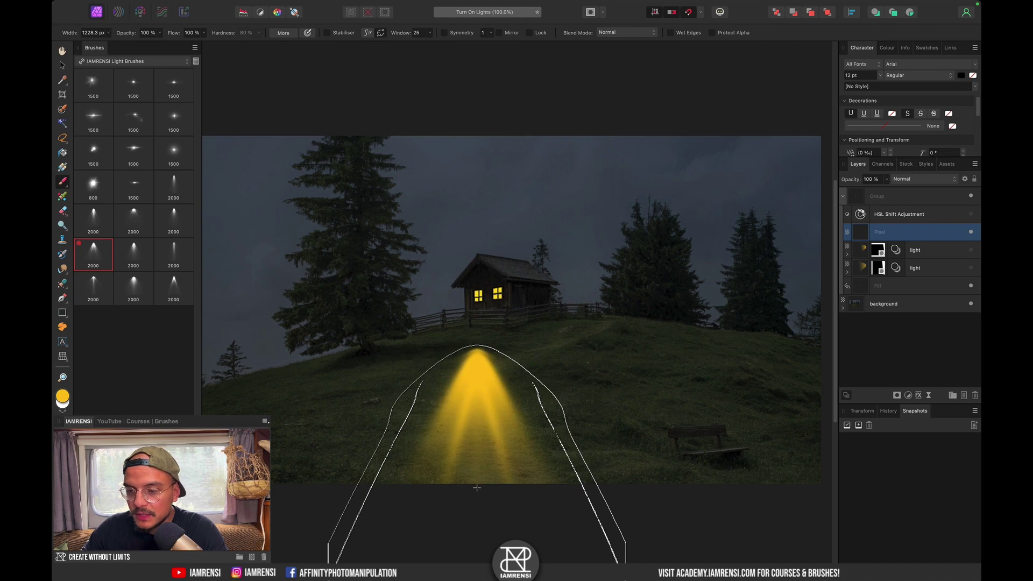
key("super+z")
left_click(495, 301)
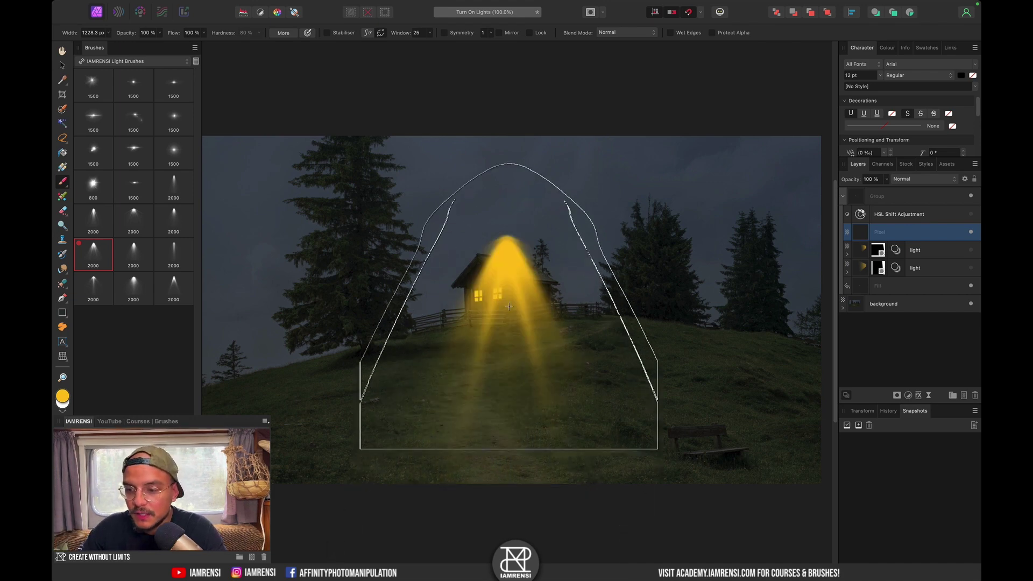
left_click(718, 295)
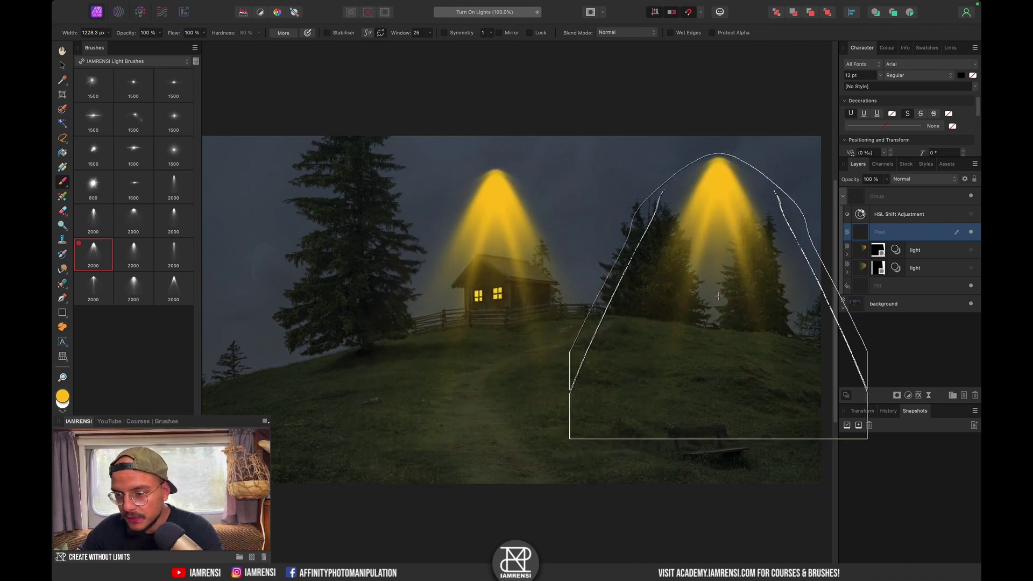
key("super+z")
Shrink and rotate the beam and place it over the right window so it shines toward the lower left.
key("v")
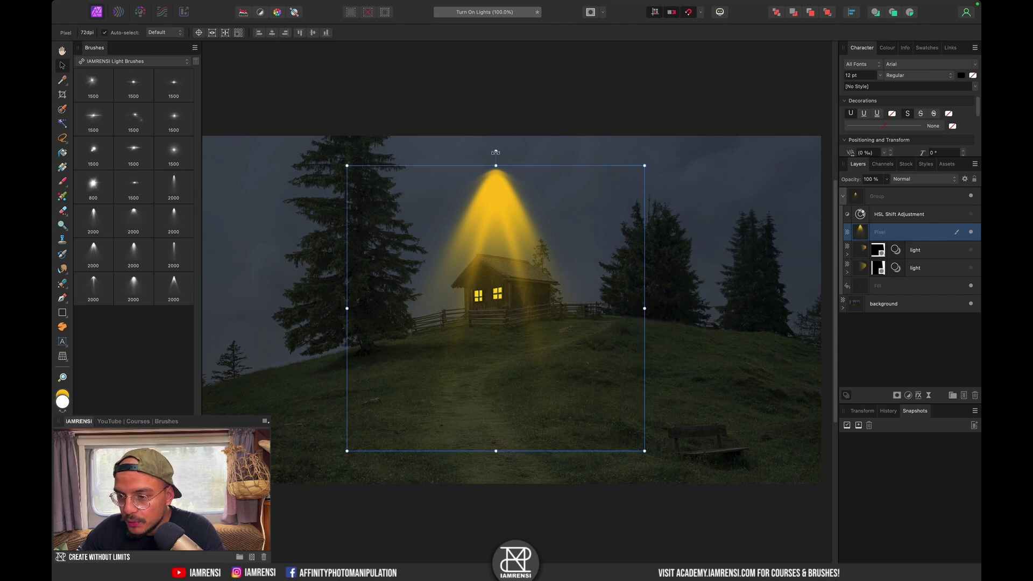
left_click_drag(495, 152, 603, 303)
scroll(504, 293, "up", 5)
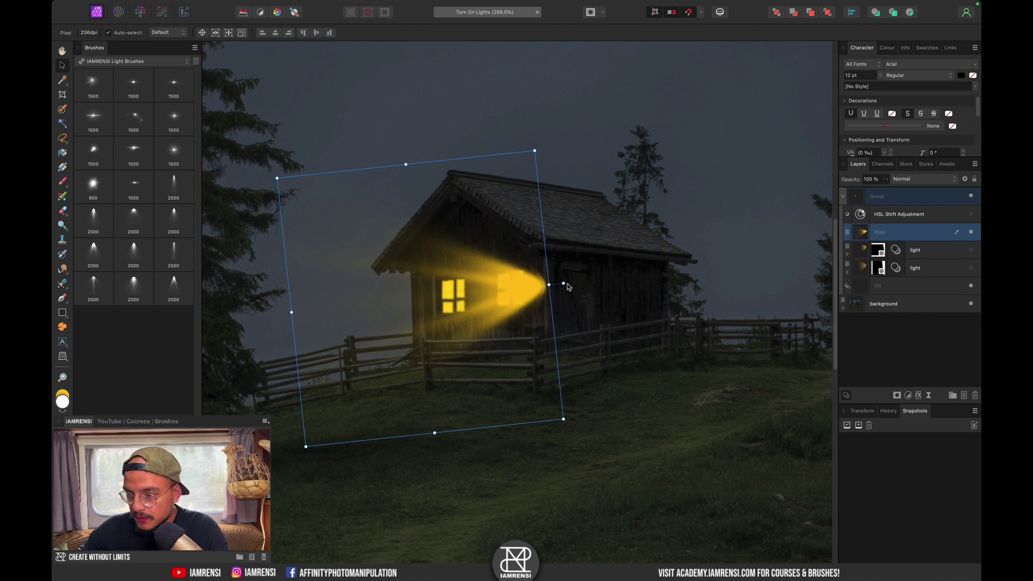
left_click_drag(566, 267, 571, 248)
left_click_drag(457, 295, 459, 316)
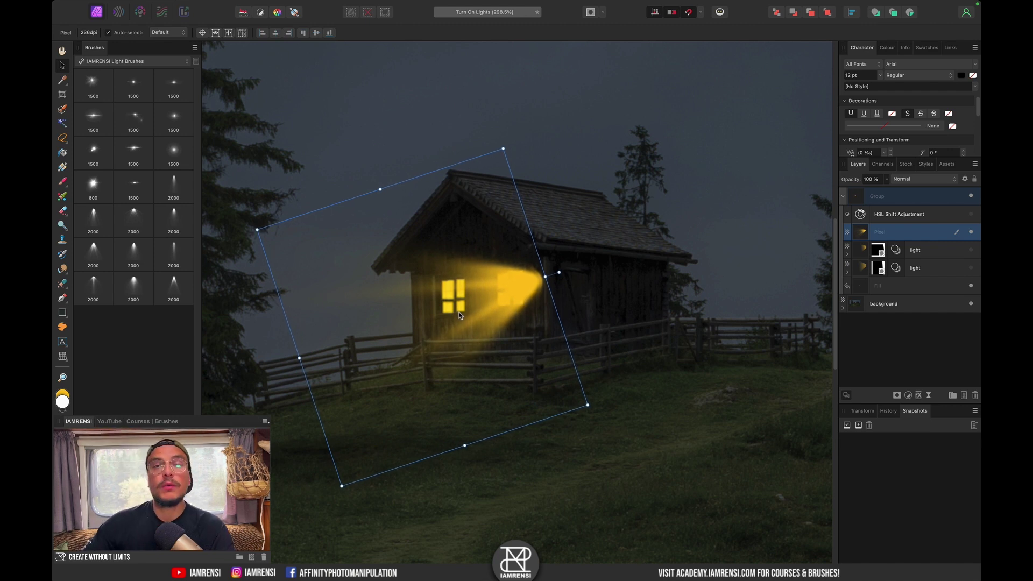
Set the beam layer's blend mode to Screen and add a mask to it.
left_click(918, 181)
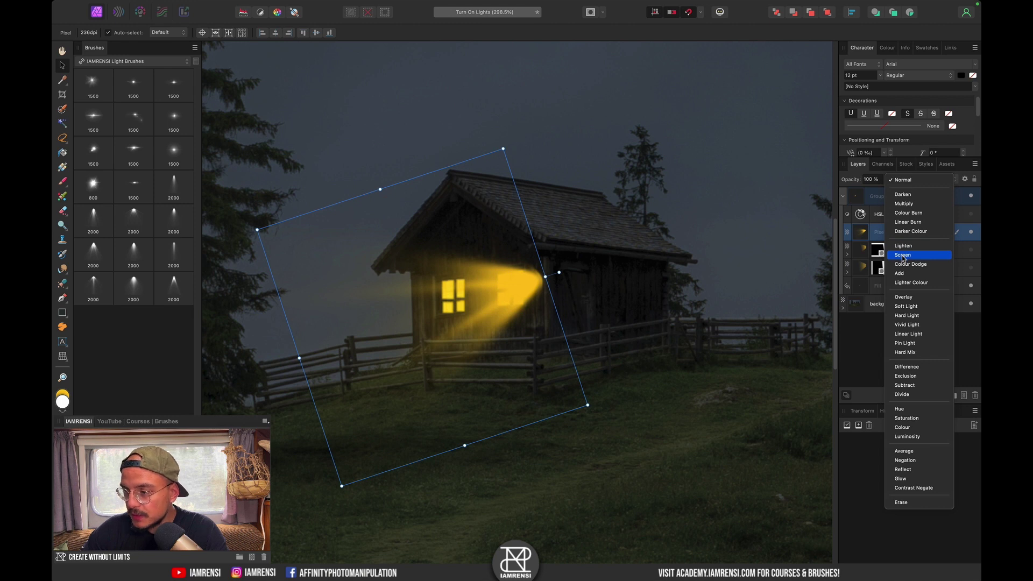
left_click(902, 256)
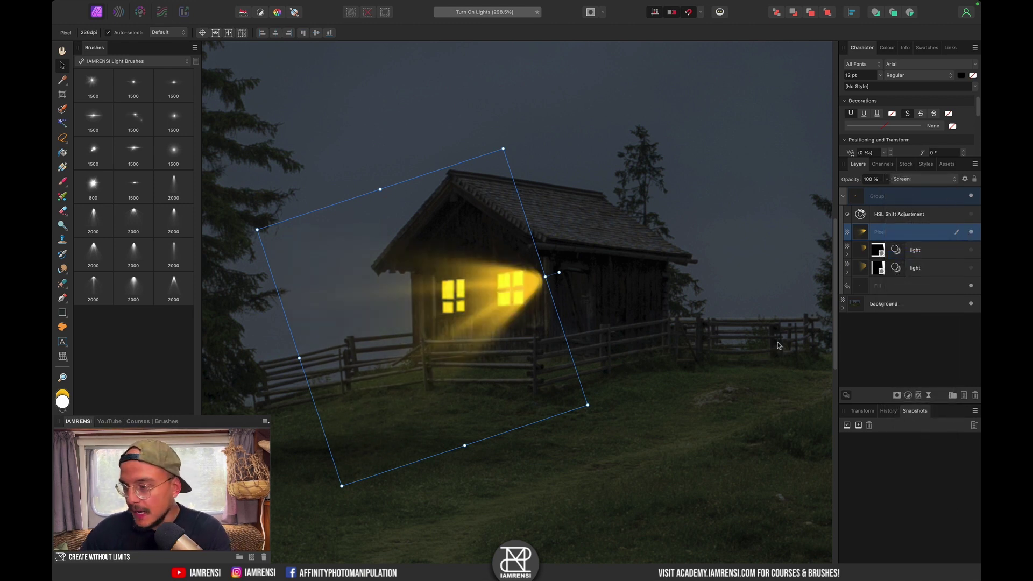
left_click(896, 396, "alt")
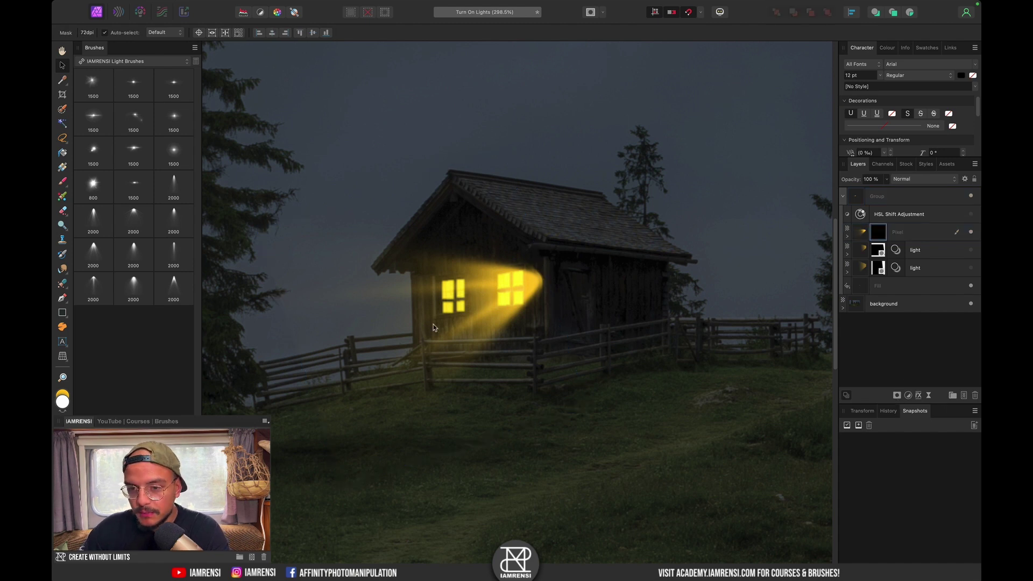
Choose the soft 512 px round brush from the Basic brushes and reduce its width to about 425 px.
left_click(151, 59)
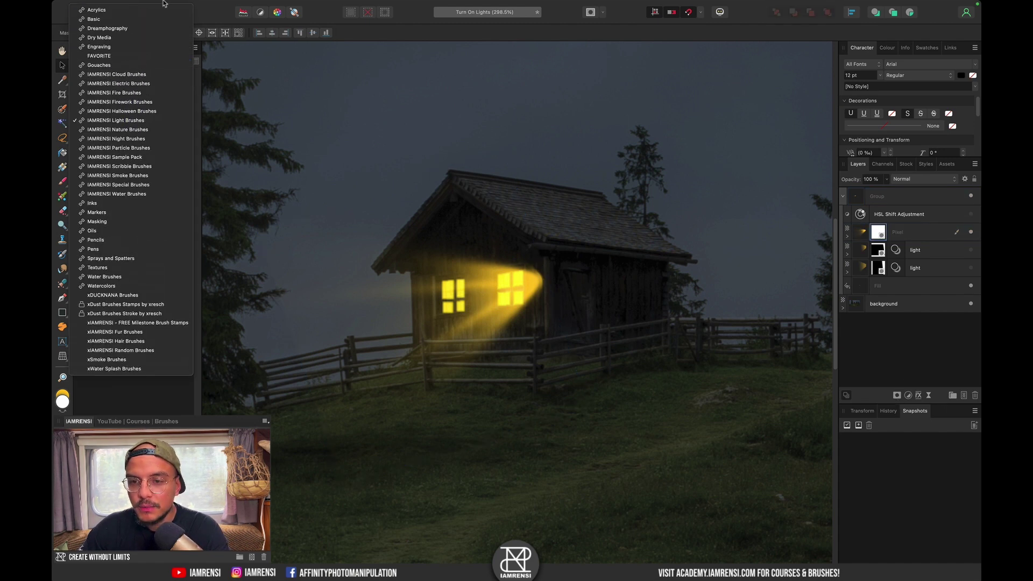
left_click(125, 20)
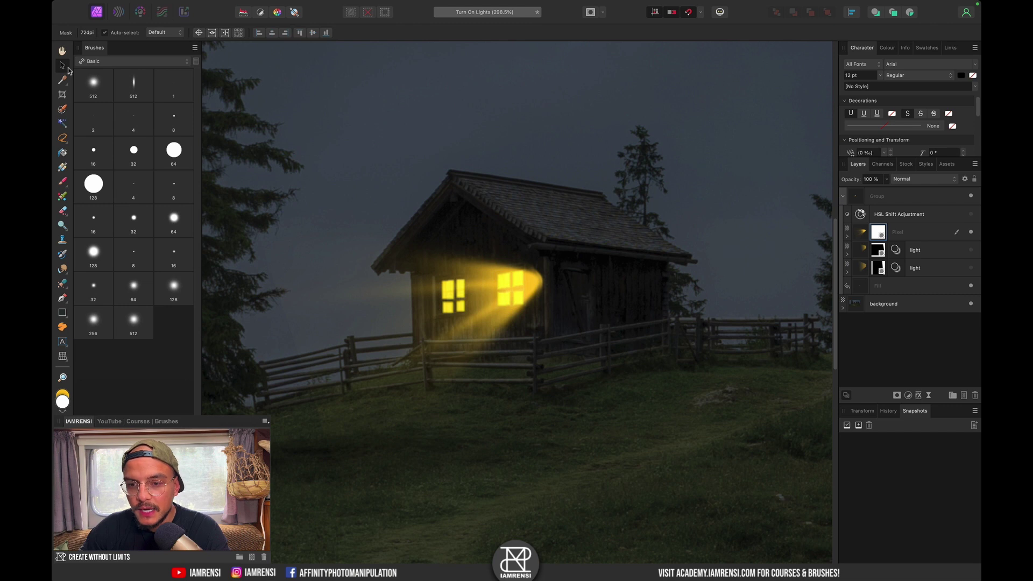
left_click(88, 84)
key("b")
key("x")
key("bracketleft")
key("bracketleft")
key("bracketleft")
key("bracketleft")
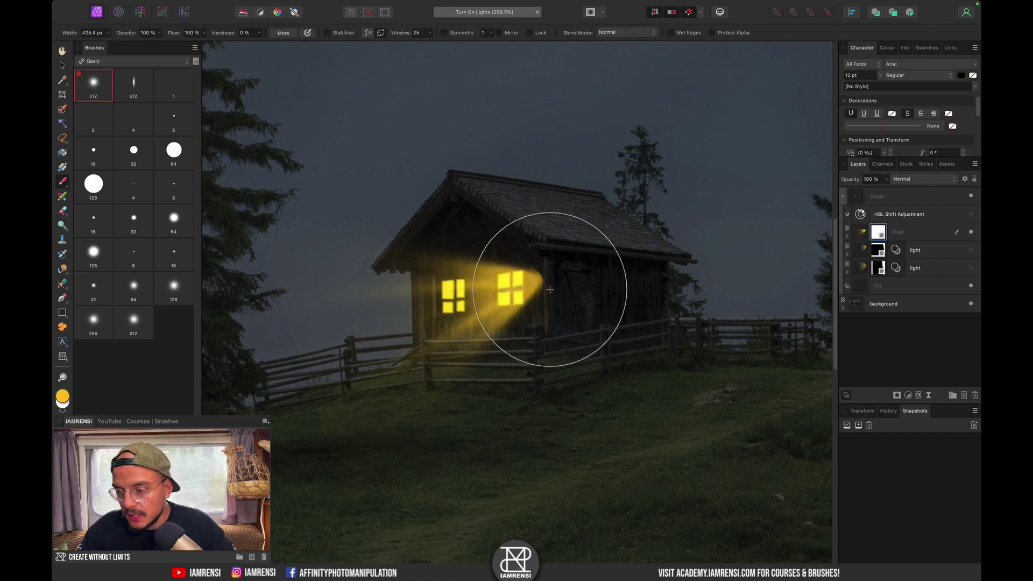
Paint black on the beam's mask to hide the light spilling past the right window's right edge.
key("x")
mouse_move(604, 293)
left_mouse_down()
mouse_move(556, 269)
mouse_move(558, 280)
left_mouse_up()
key("bracketleft")
key("bracketleft")
key("bracketleft")
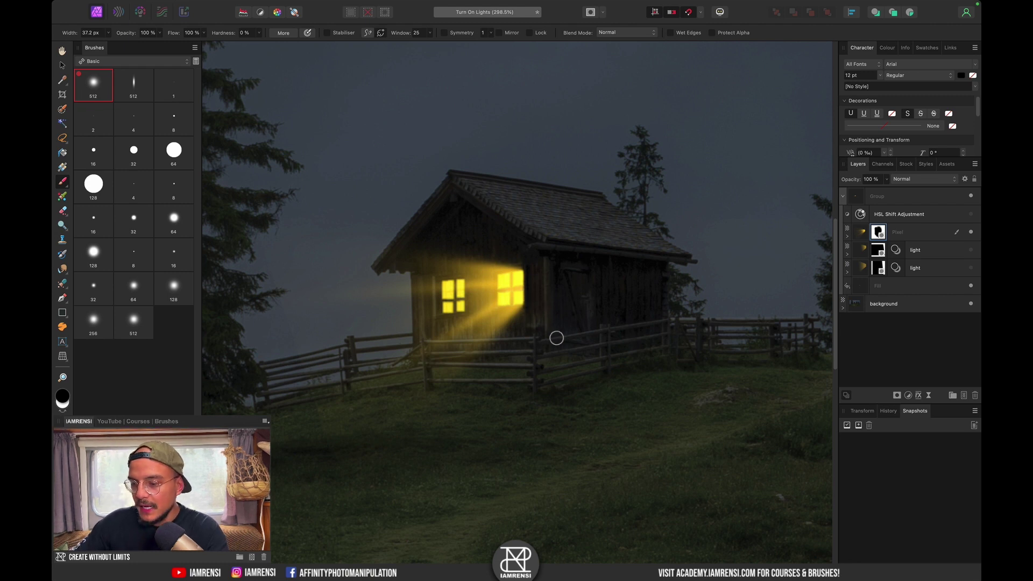
scroll(557, 338, "down", 5)
scroll(557, 338, "up", 5)
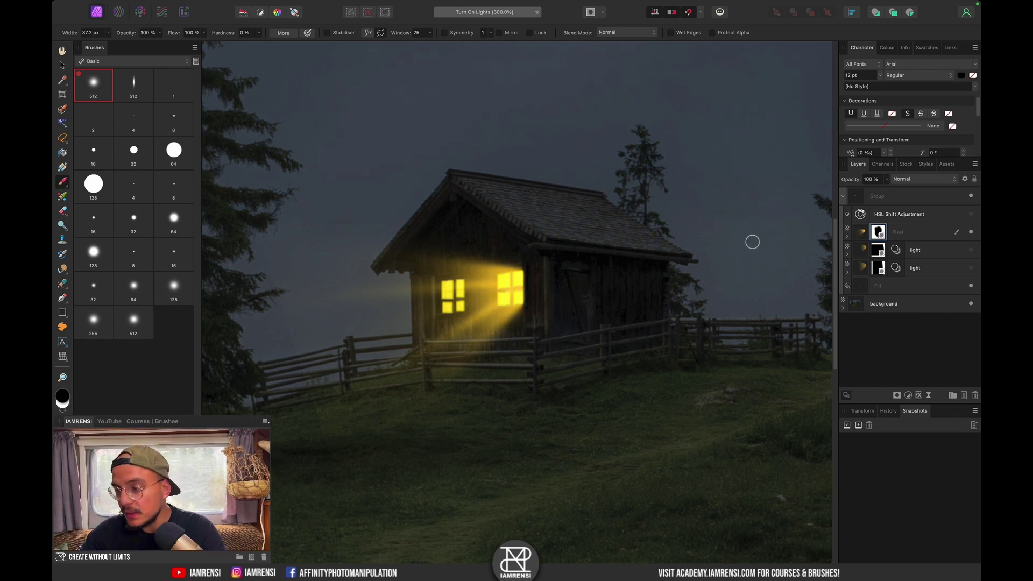
Duplicate the masked beam layer, move the copy onto the left window and squash it slightly to fit.
scroll(751, 237, "down", 3)
left_click(914, 231)
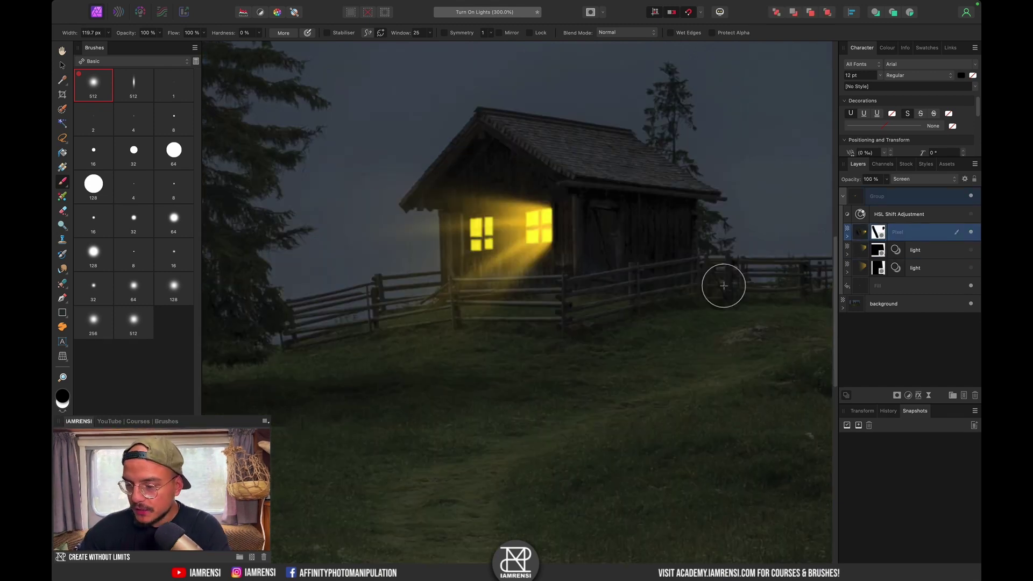
key("ctrl+j")
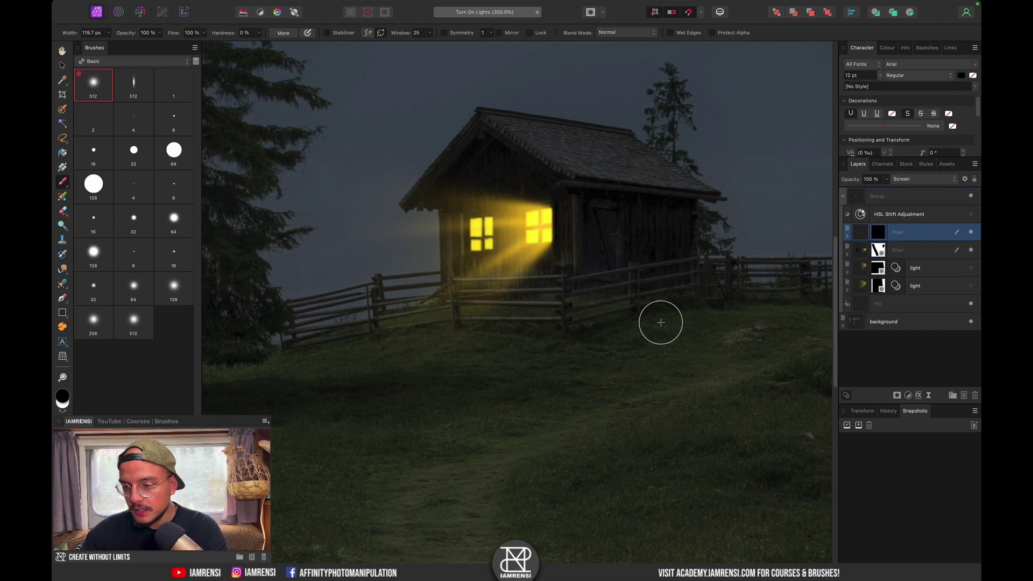
key("v")
left_click_drag(548, 254, 489, 261)
scroll(430, 189, "up", 3)
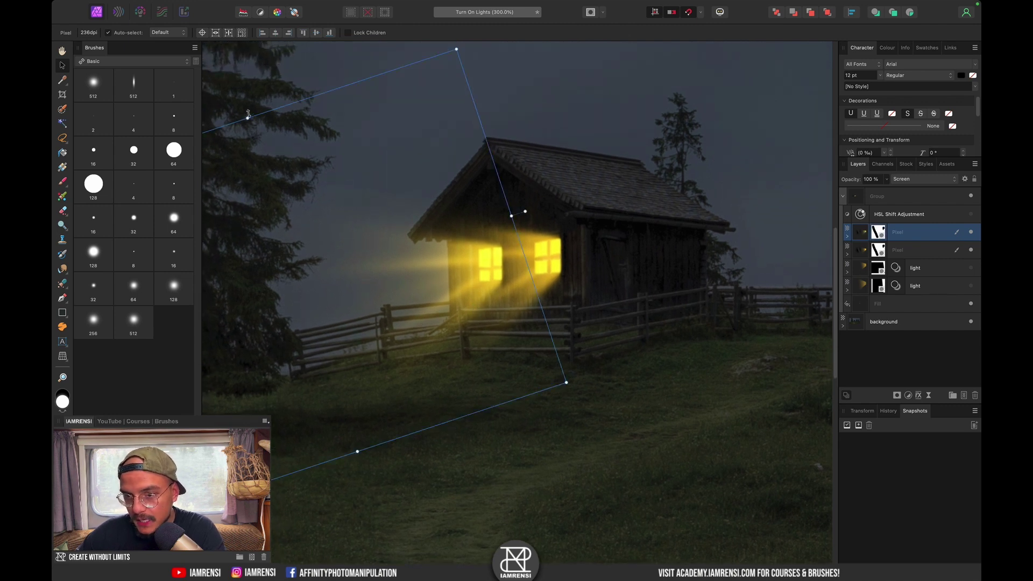
left_click_drag(248, 115, 256, 145)
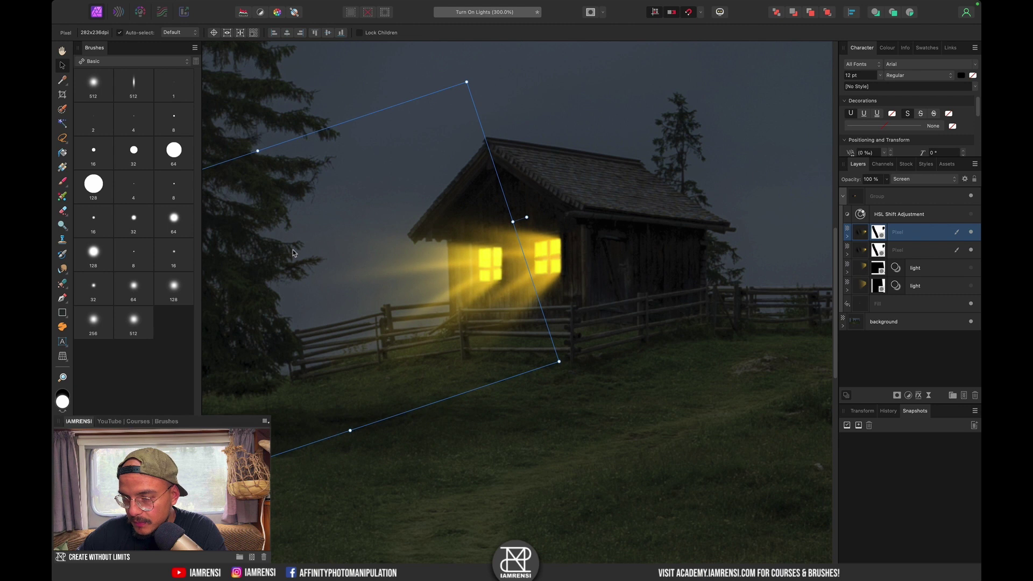
Reduce the opacity of the left window's beam to about 78 % and deselect it.
key("6")
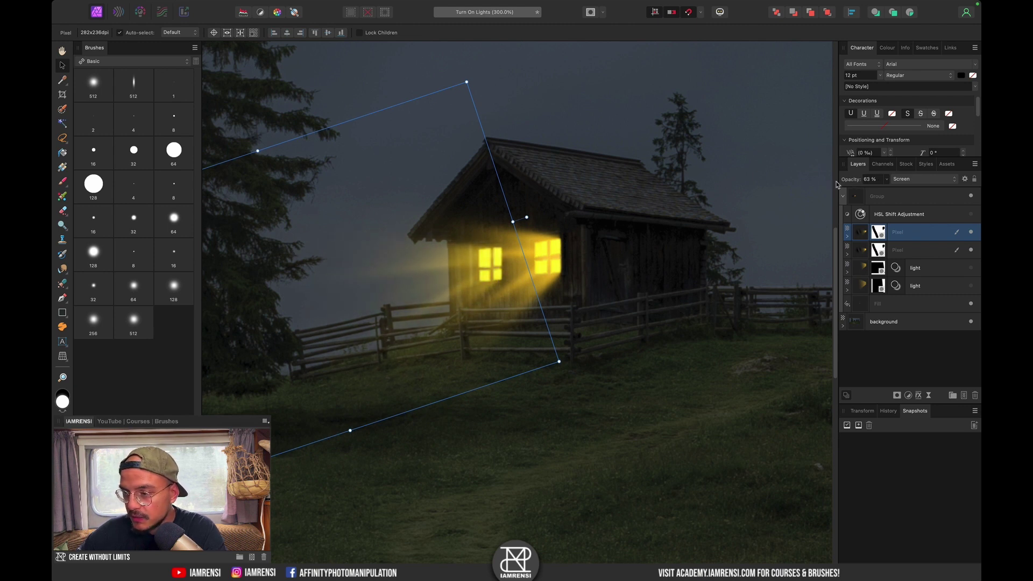
key("ctrl+d")
key("ctrl+0")
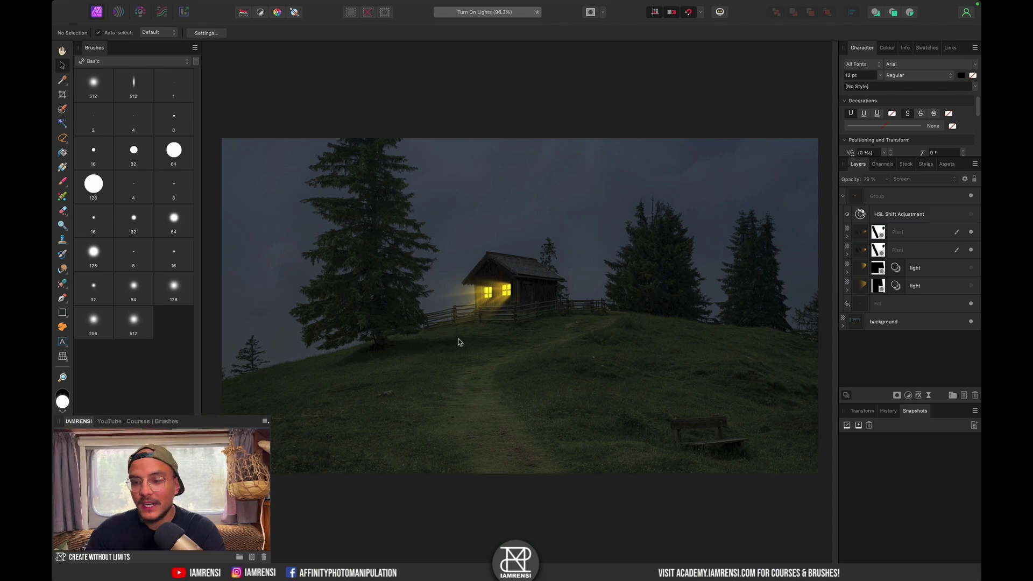
scroll(455, 332, "up", 5)
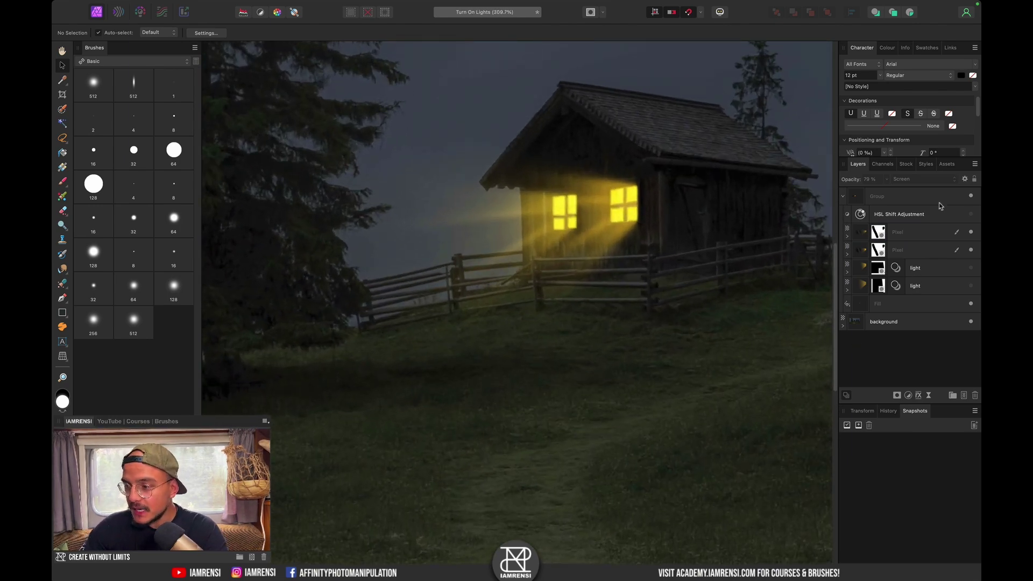
Add a new pixel layer above the light group and sample the left window's yellow as the brush colour.
left_click(913, 200)
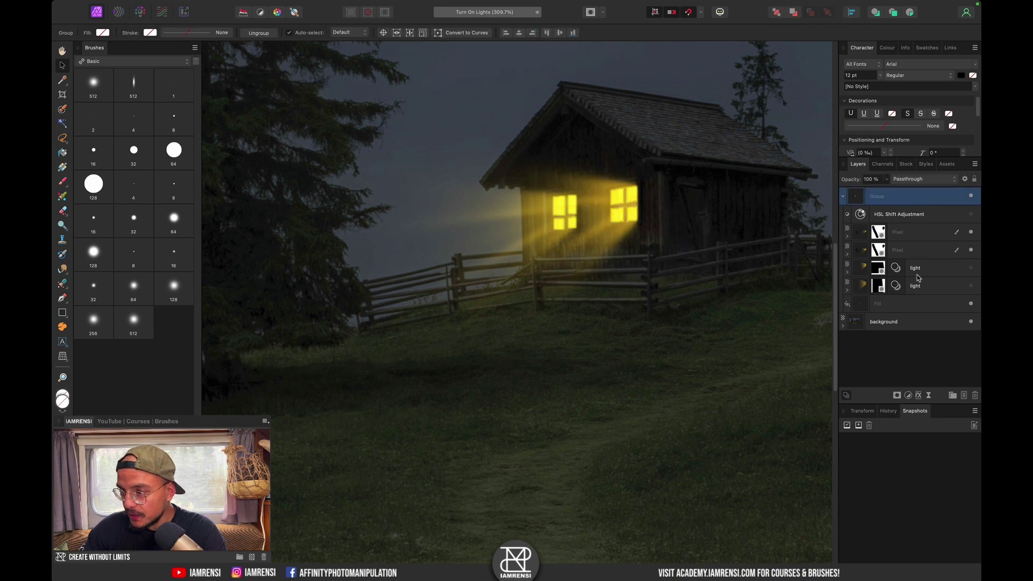
left_click(964, 395)
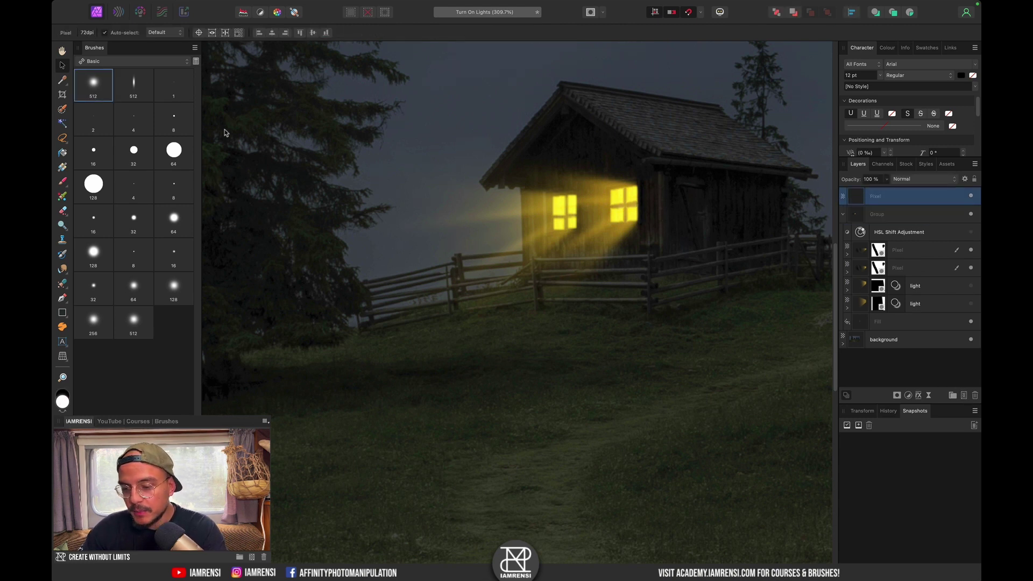
key("b")
key("x")
mouse_move(463, 293)
left_mouse_down()
mouse_move(477, 314)
mouse_move(426, 332)
mouse_move(597, 247)
mouse_move(584, 230)
left_mouse_up()
key("super+z")
left_click(560, 214, "alt")
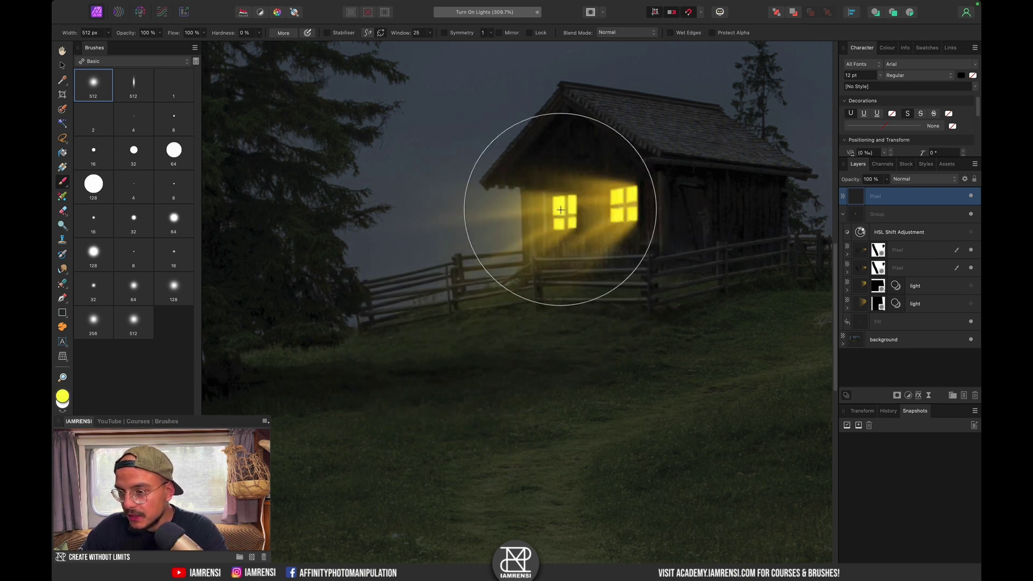
Undo the stray test dab and change the brush colour to a warm orange, hex FFC234.
left_click(282, 153)
key("super+z")
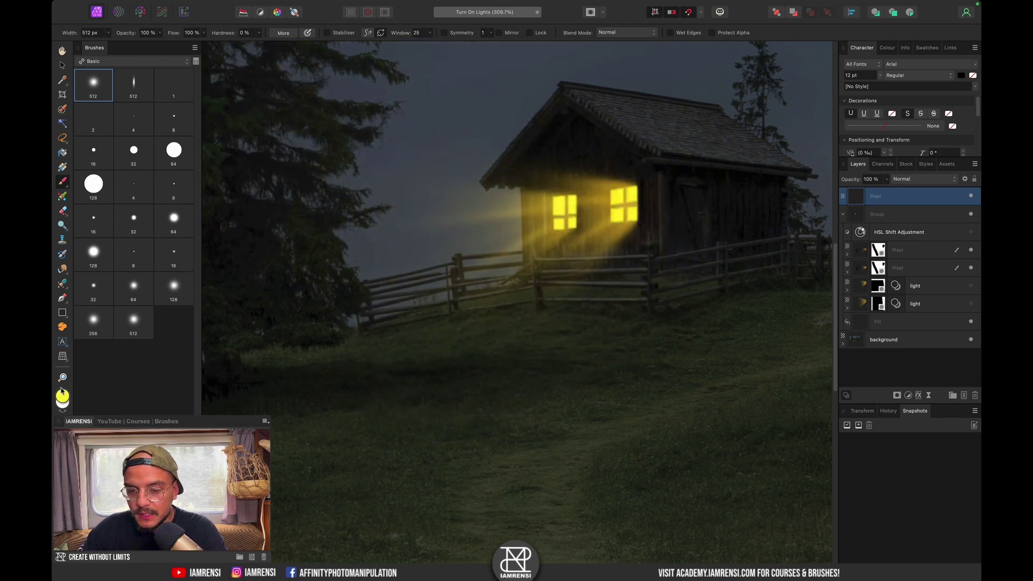
double_click(63, 397)
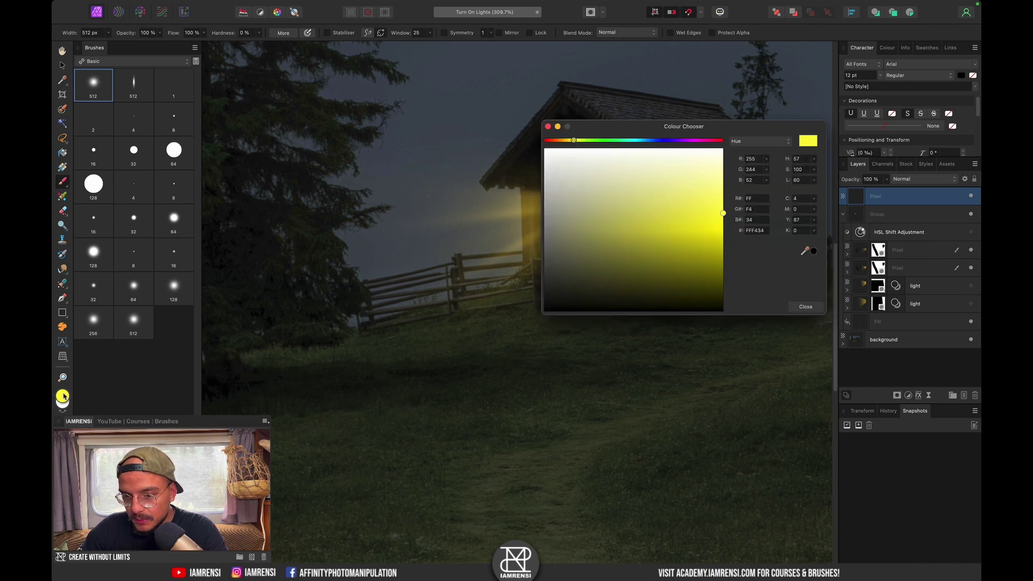
left_click_drag(564, 144, 565, 146)
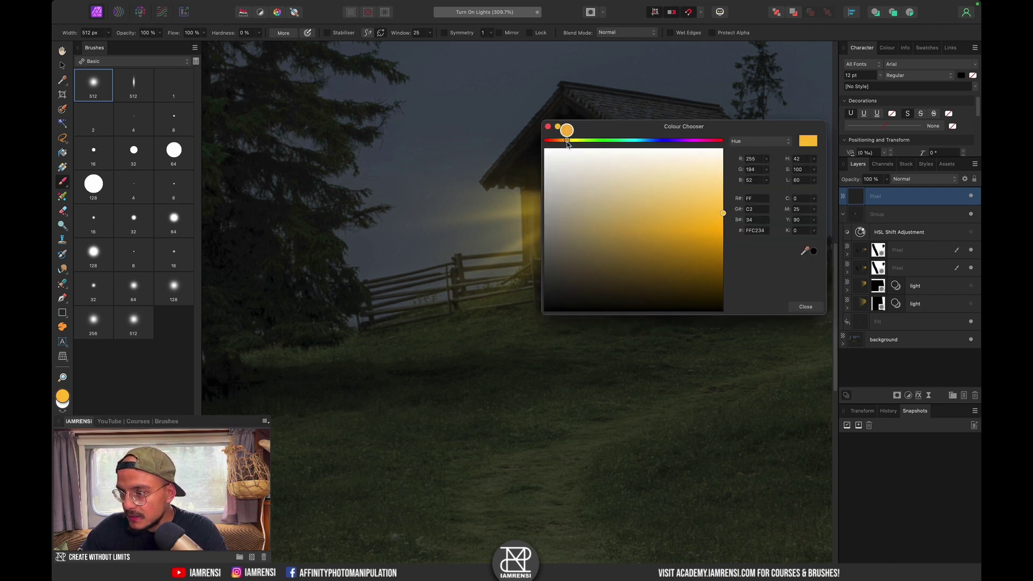
left_click(805, 306)
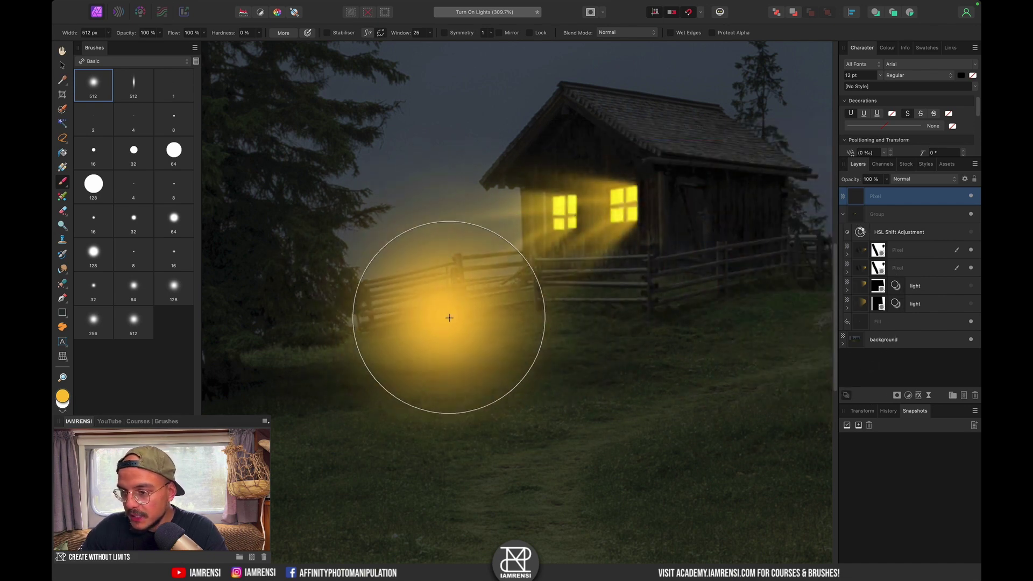
Paint a large soft orange glow over the grass beside the fence, then widen, flatten and tilt it to follow the slope.
left_click(439, 331)
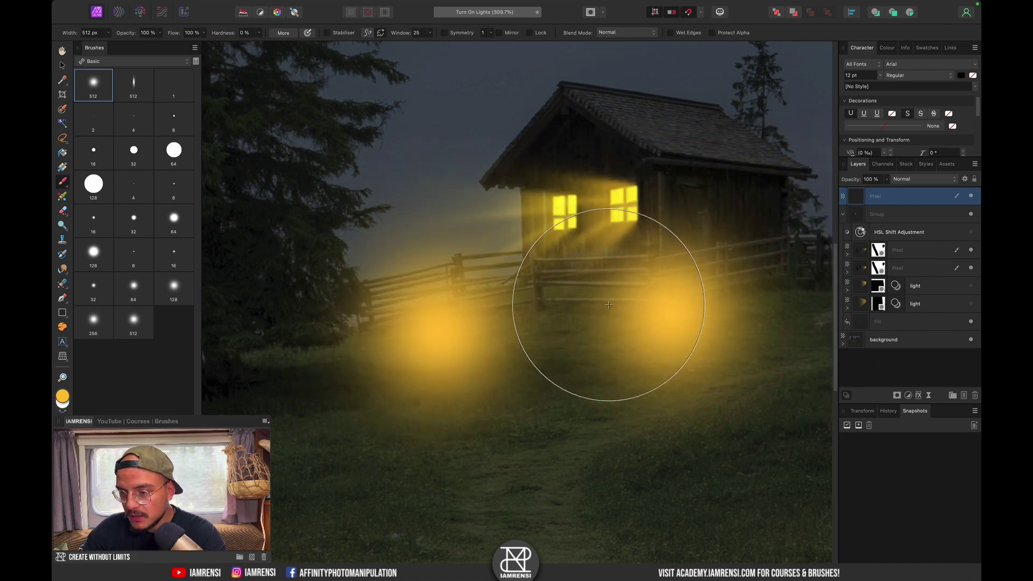
key("v")
mouse_move(622, 334)
left_mouse_down()
mouse_move(774, 326)
mouse_move(609, 329)
left_mouse_up()
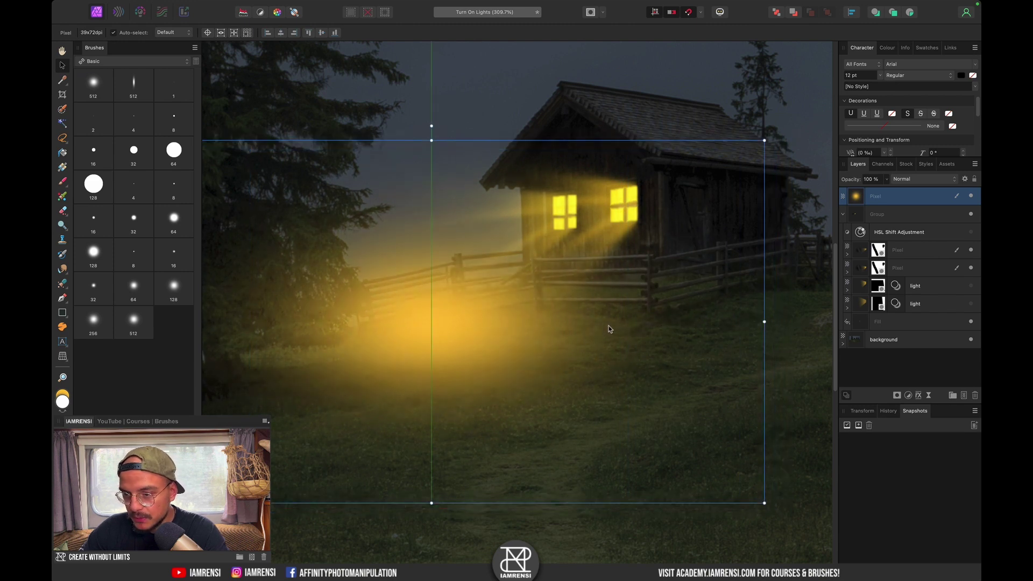
left_click_drag(431, 140, 414, 172)
Shape the glow layer's underlying composition blend range from 0 % output at 8 % input up to 100 % output at 34 % input.
left_click(965, 179)
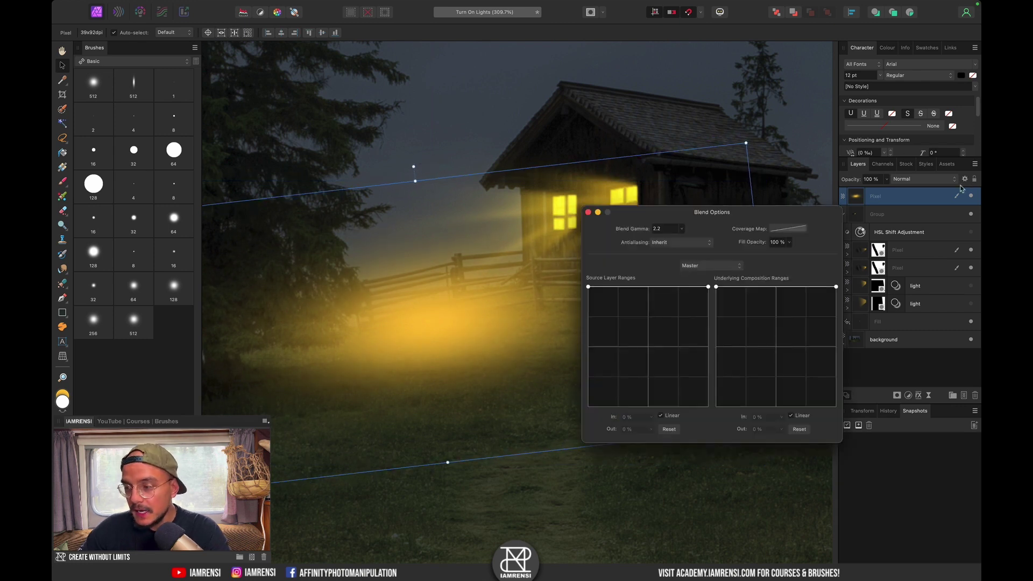
left_click(745, 288)
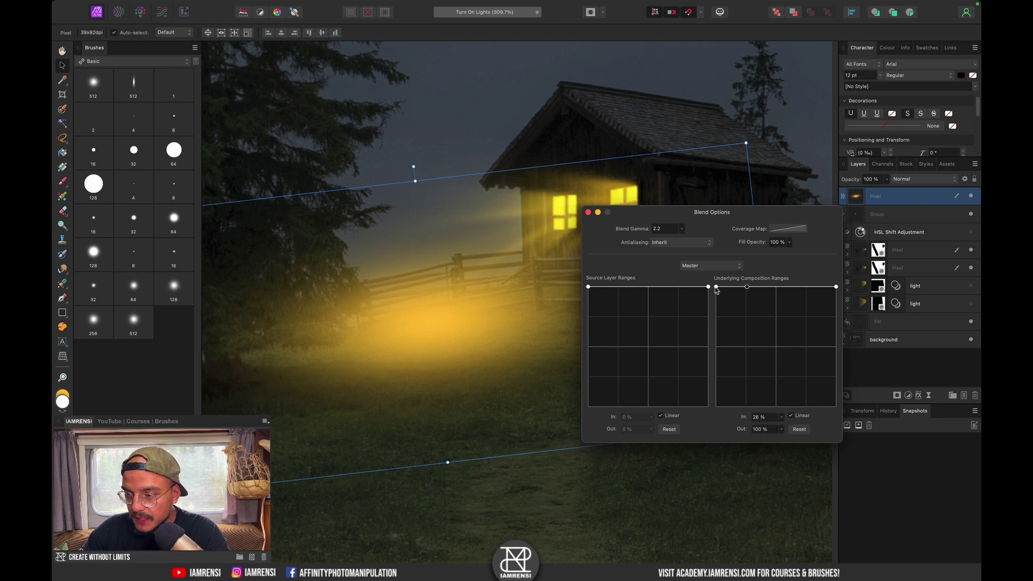
left_click_drag(701, 431, 730, 470)
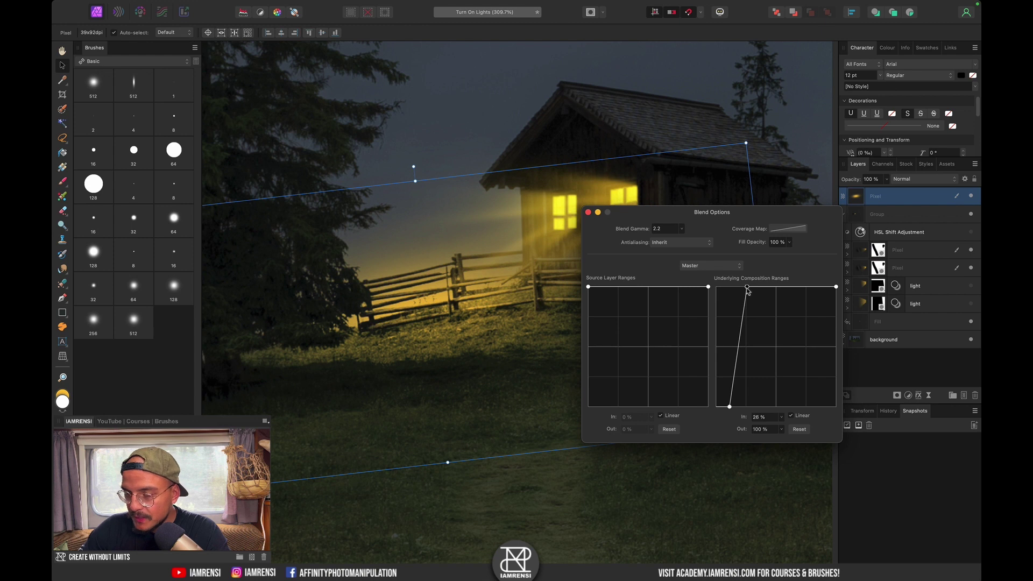
left_click_drag(746, 290, 753, 290)
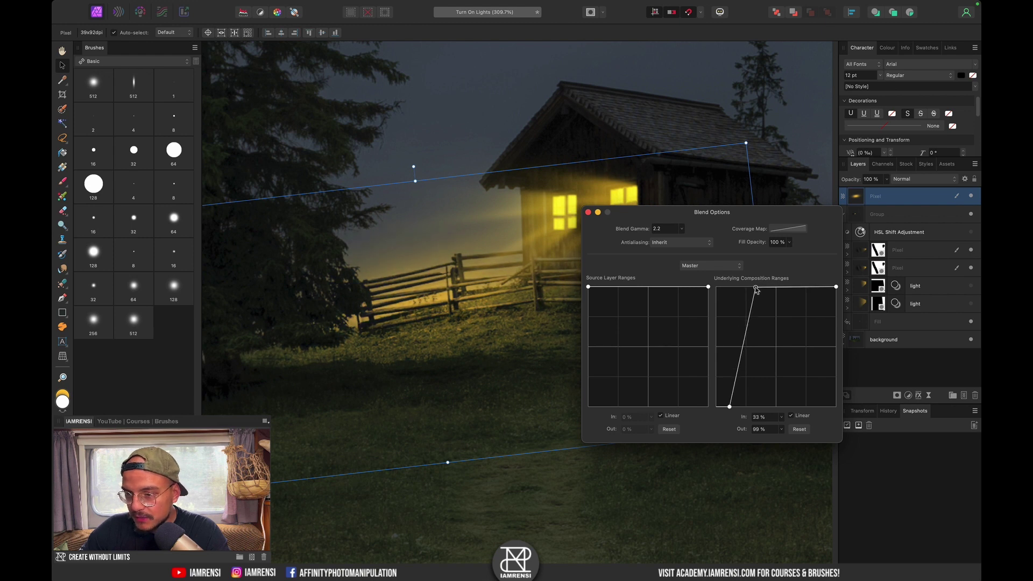
scroll(430, 401, "right", 2)
scroll(430, 401, "down", 1)
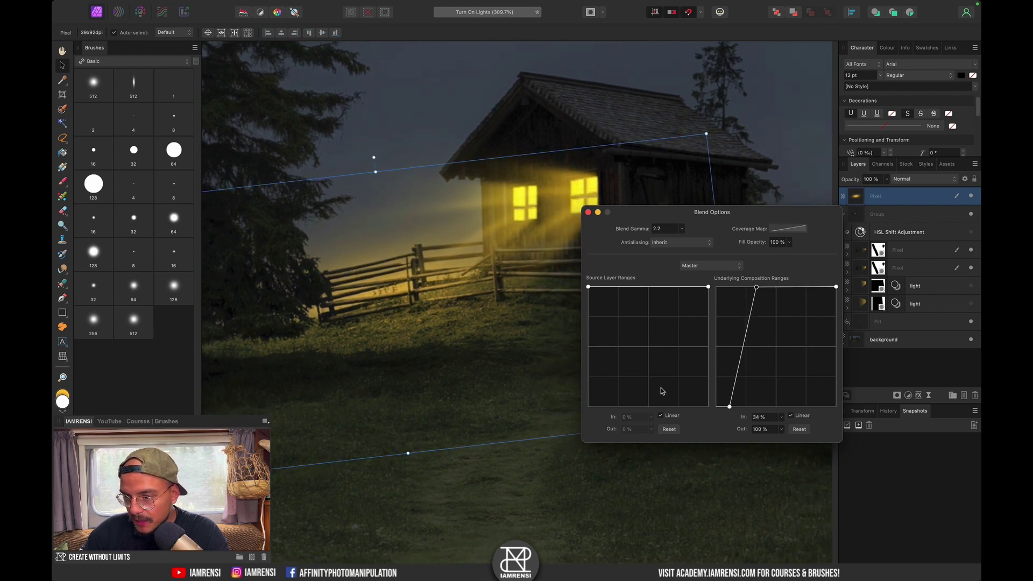
left_click_drag(730, 408, 726, 412)
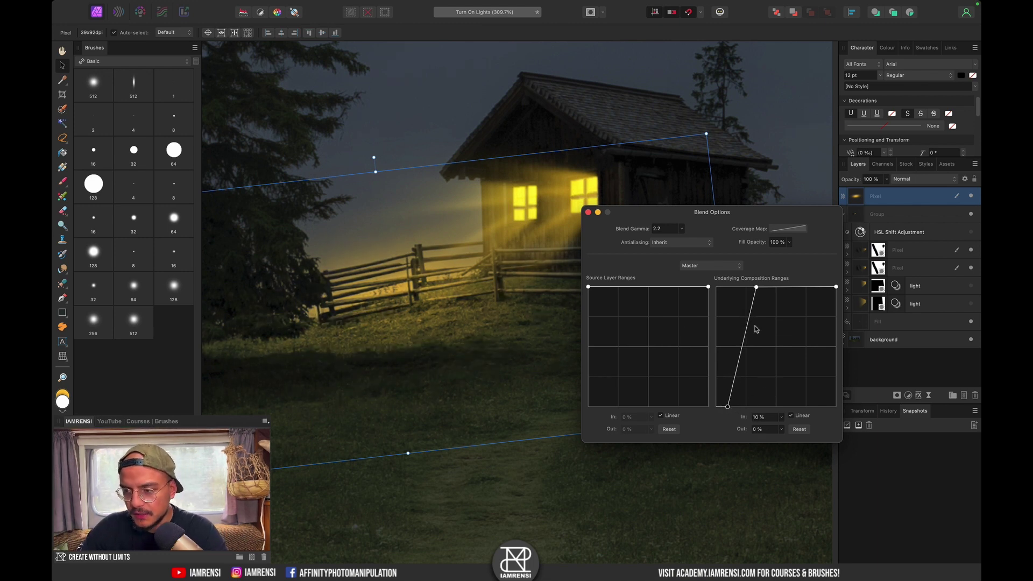
left_click_drag(729, 408, 726, 410)
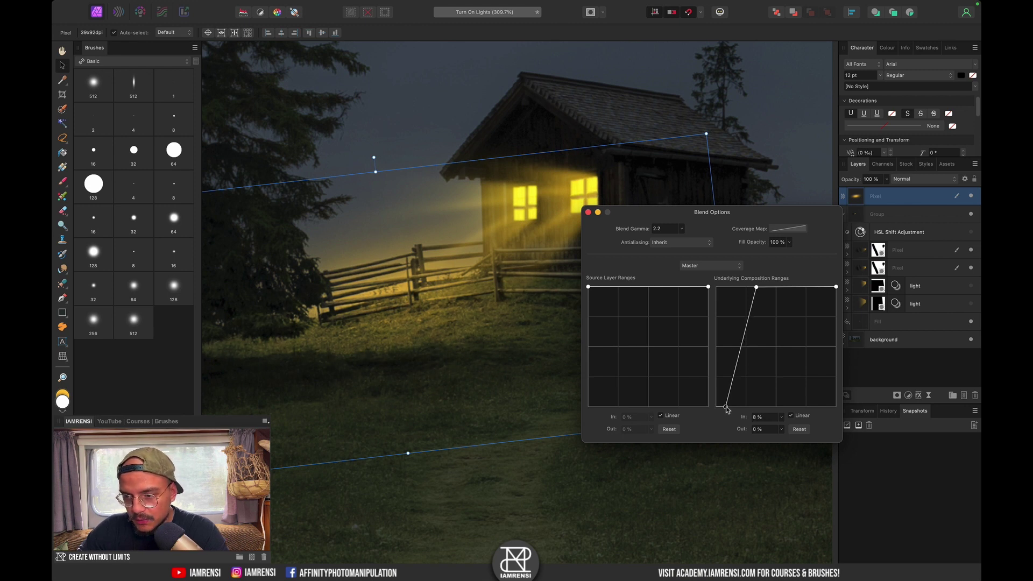
left_click(587, 212)
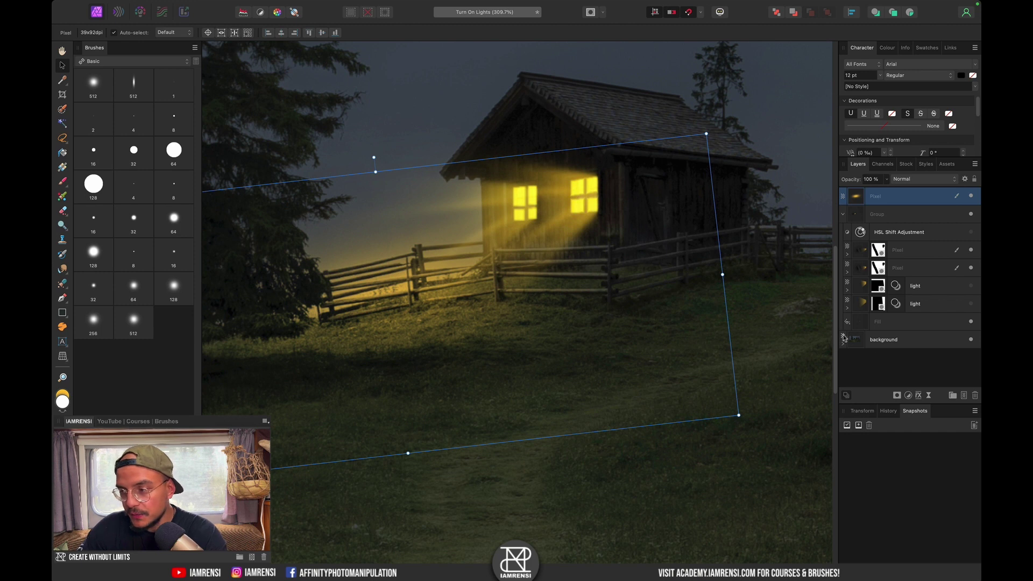
Add a mask to the glow layer and paint black with a smaller soft brush to fade the glow in the sky above the fence.
left_click(896, 395, "alt")
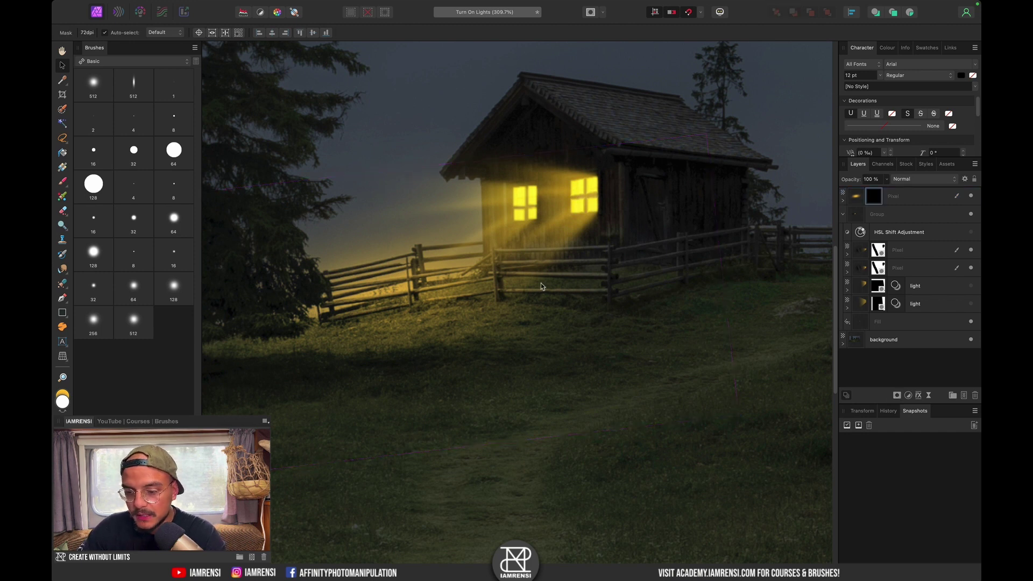
key("b")
key("x")
key("[")
key("[")
key("[")
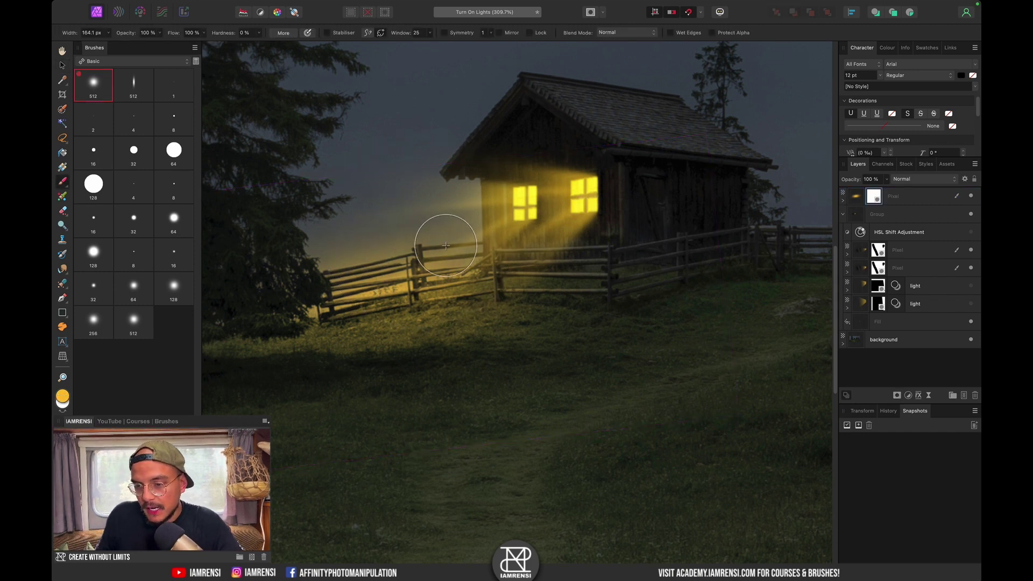
key("x")
mouse_move(378, 256)
left_mouse_down()
mouse_move(336, 265)
mouse_move(318, 247)
mouse_move(328, 244)
left_mouse_up()
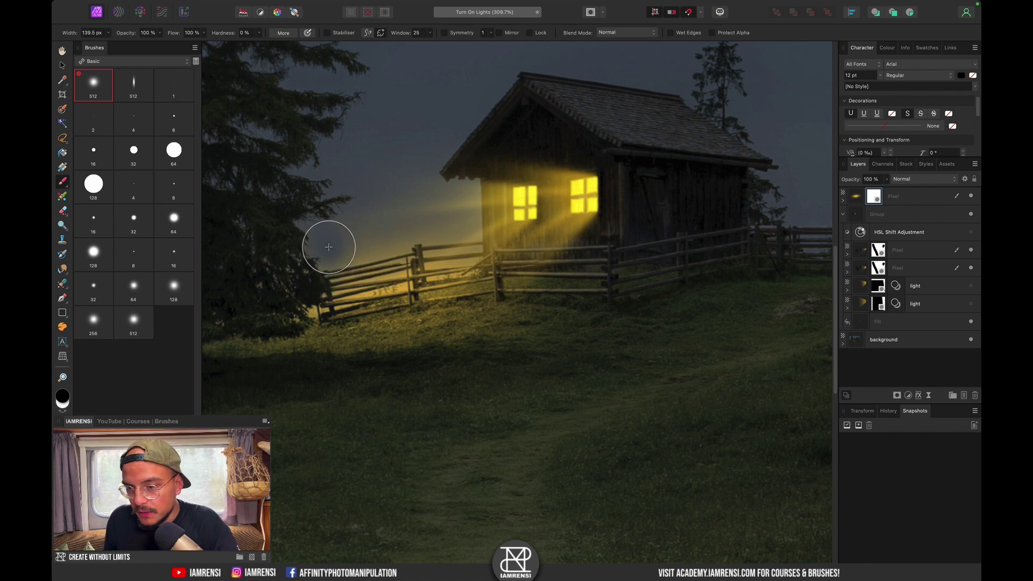
key("]")
key("]")
key("]")
scroll(318, 249, "up", 5)
key("[")
key("[")
Flood-select the sky on the background layer with a tolerance of 15 %, including the gaps between the fence rails.
left_click(892, 340)
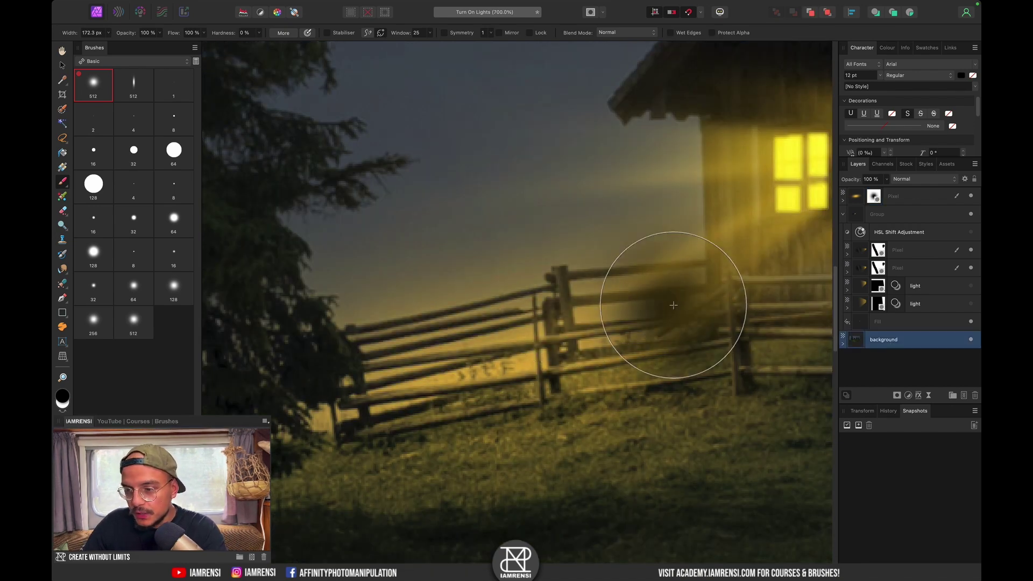
key("w")
left_click(481, 248)
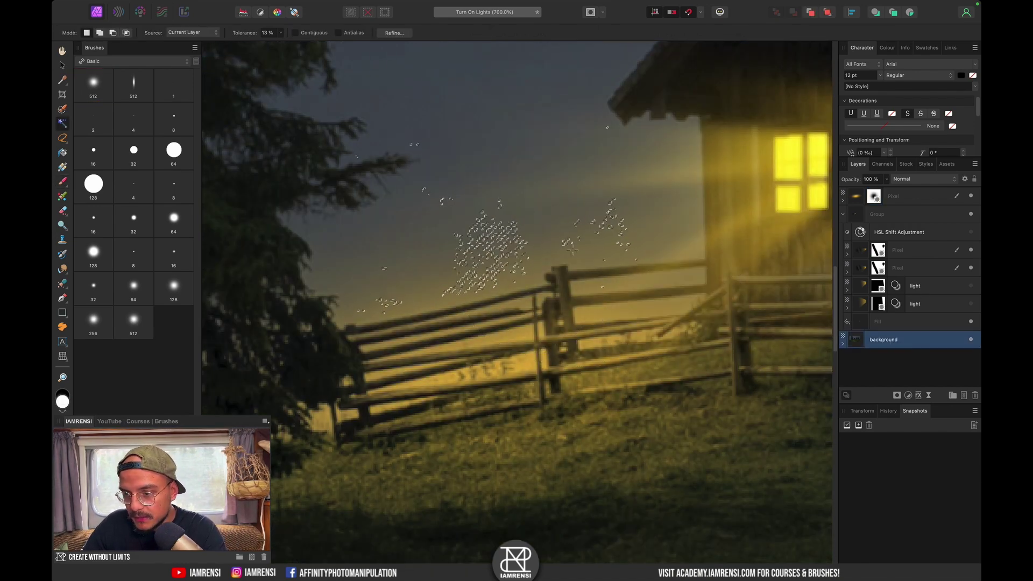
left_click_drag(477, 249, 543, 260)
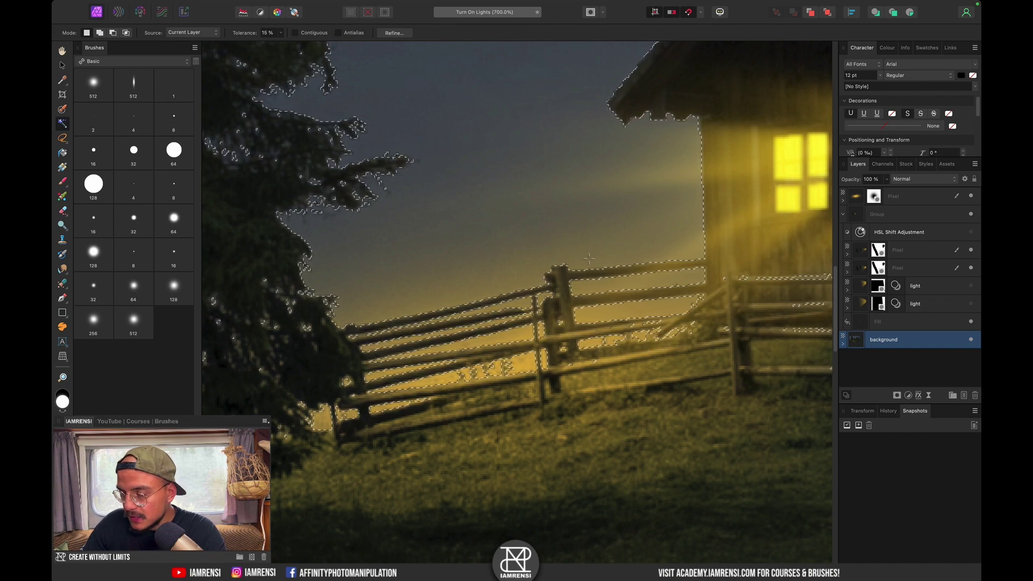
Paint black on the glow layer's mask within the sky selection to hide the orange spill behind the fence.
left_click(872, 198)
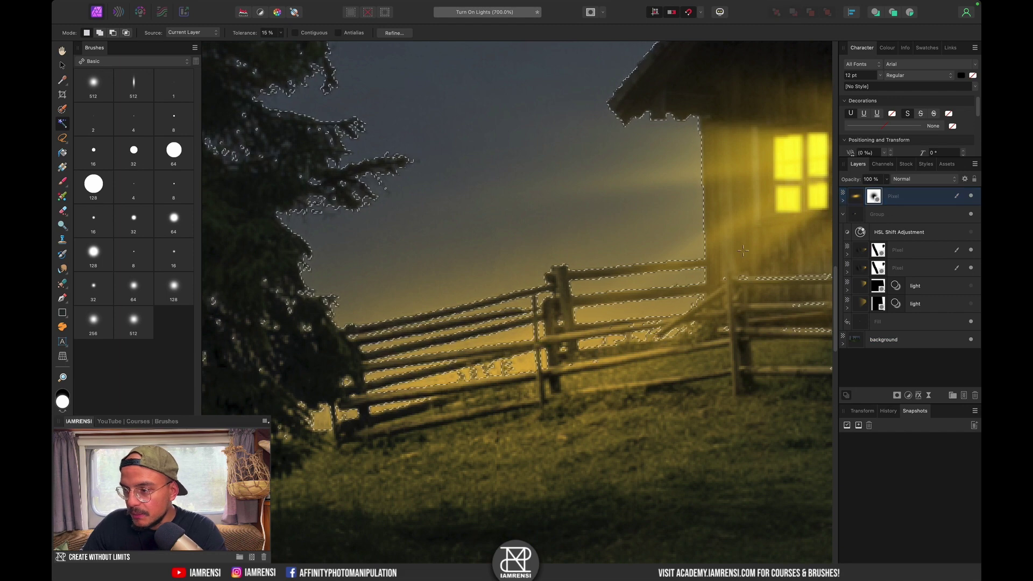
key("b")
key("x")
left_click(483, 355)
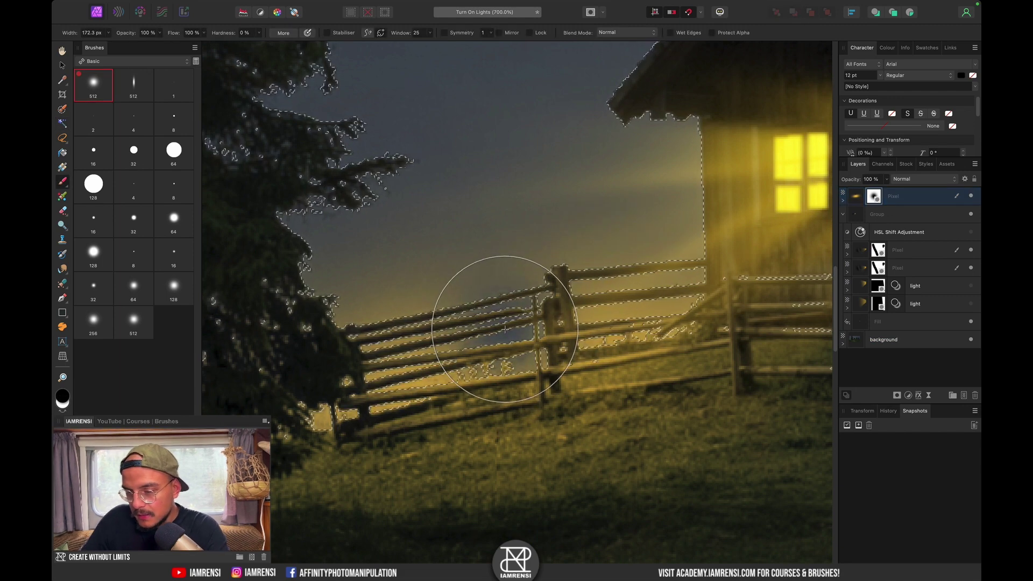
key("super+z")
mouse_move(326, 339)
left_mouse_down()
mouse_move(388, 301)
mouse_move(528, 247)
mouse_move(501, 257)
mouse_move(494, 266)
mouse_move(546, 254)
left_mouse_up()
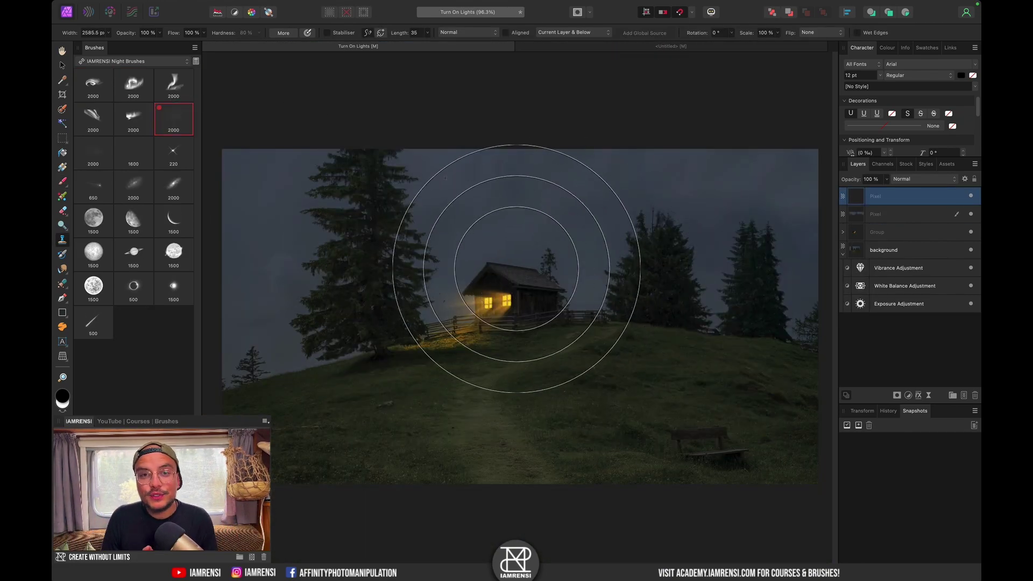
Stamp white stars across the picture on the new pixel layer and mask them off the hillside and cabin.
key("x")
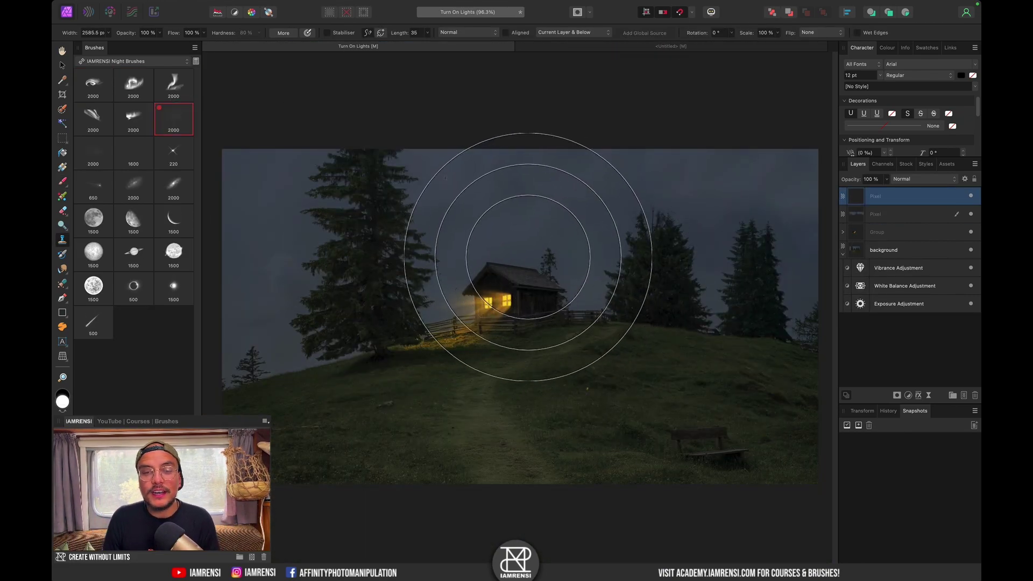
left_click(522, 257)
left_click(875, 251)
left_click(908, 196)
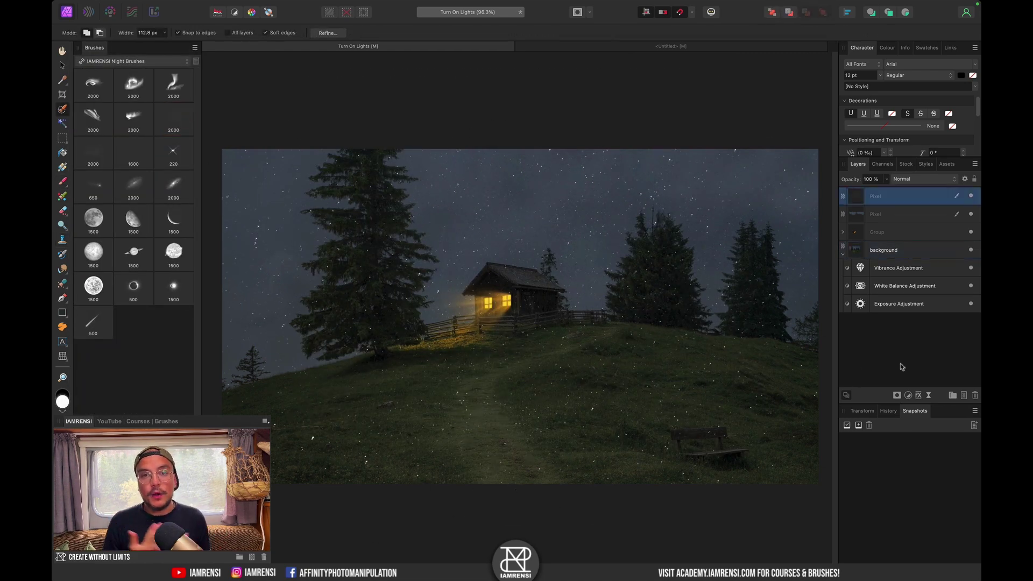
left_click(135, 61)
left_click(94, 12)
key("b")
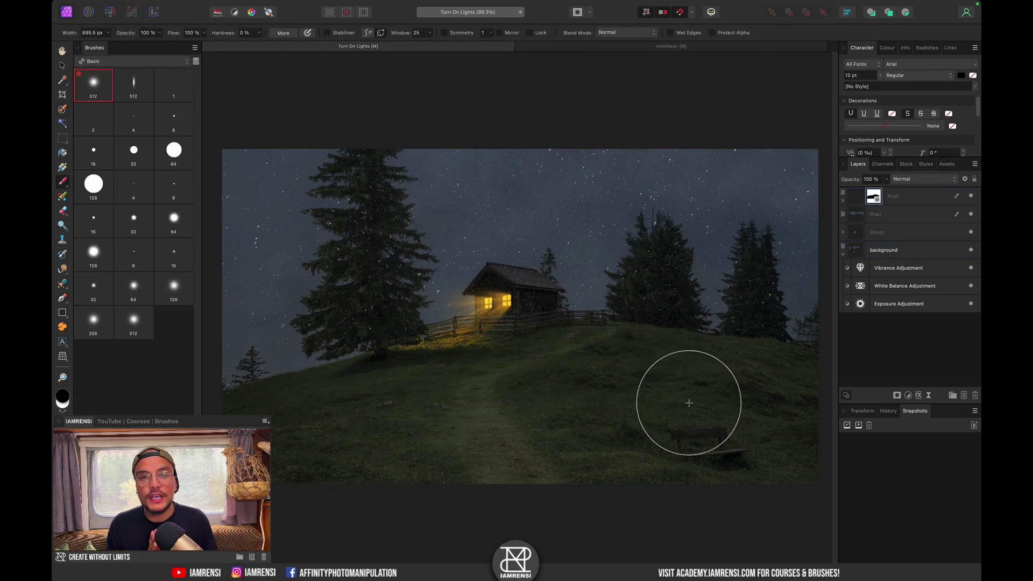
Set the star layer's underlying composition blend range to cut to 0 % output at 23 % input, hiding stars over the dark trees.
left_click(914, 196)
left_click(964, 178)
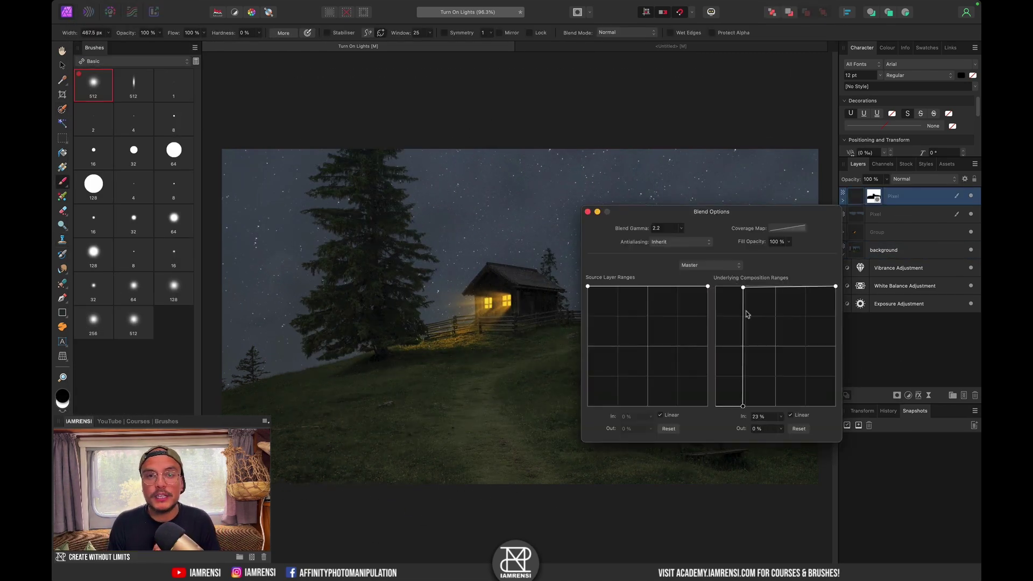
left_click(587, 211)
Add a new pixel layer and stamp a streaked aurora over the scene with the IAMRENSI Night Brushes.
key("super+shift+n")
left_click(135, 61)
left_click(138, 152)
left_click(93, 84)
left_click(93, 119)
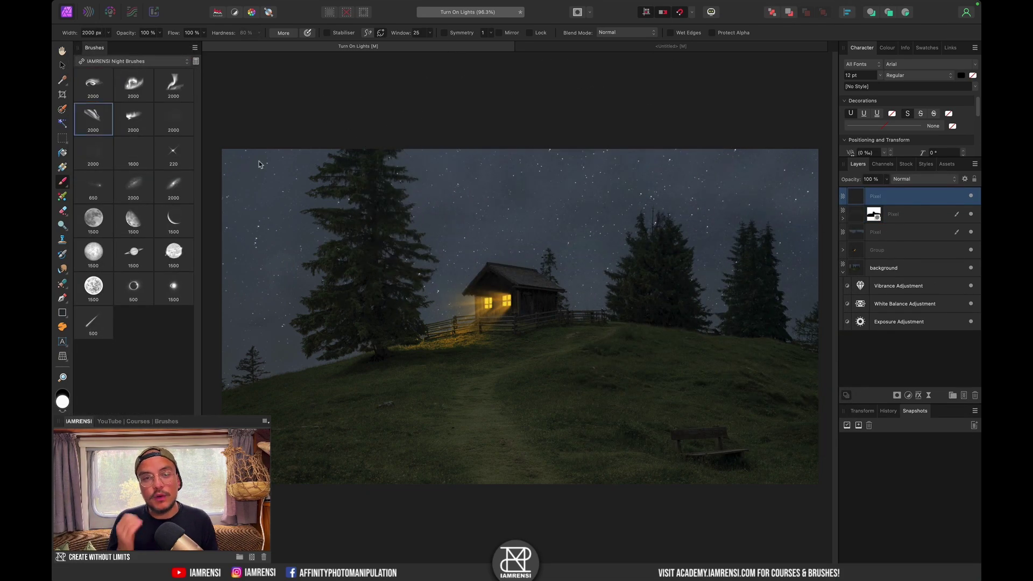
left_click(134, 83)
left_click(434, 195)
left_click(489, 215)
left_click(525, 292)
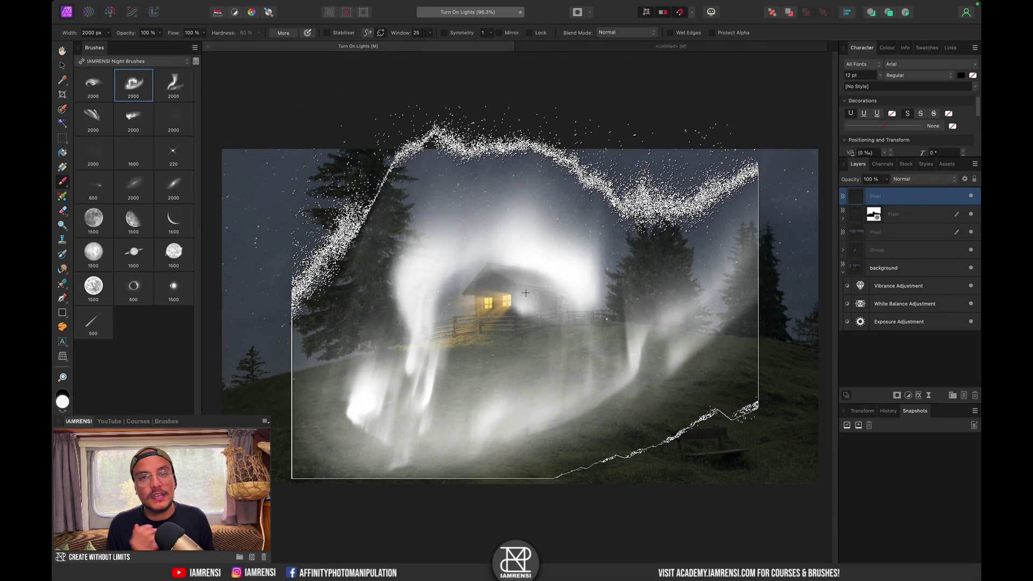
left_click(93, 118)
left_click(467, 318)
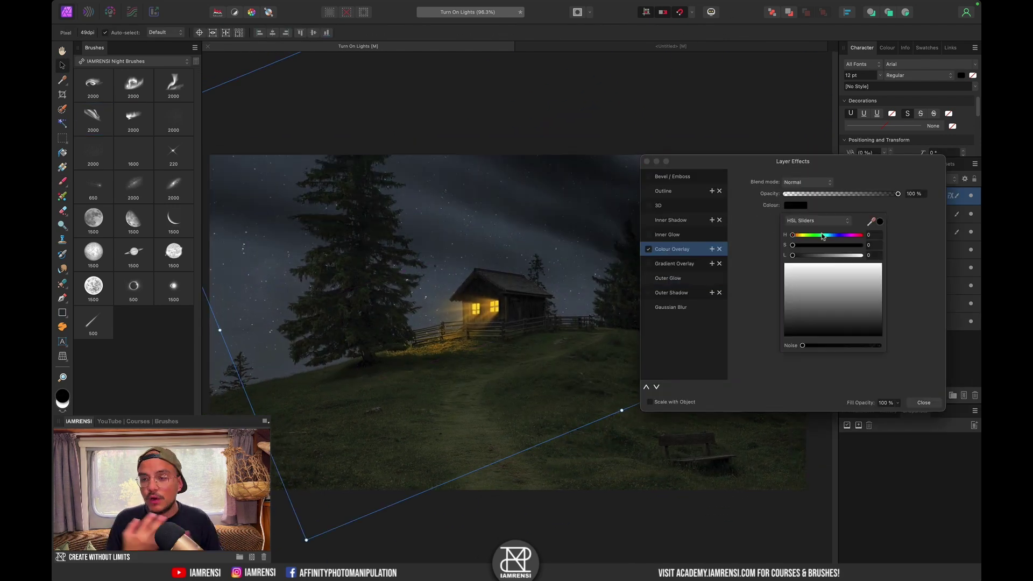
Tint the aurora light green with a colour overlay and lower the dark end of its underlying blend range to clear the trees.
left_click_drag(831, 255, 856, 256)
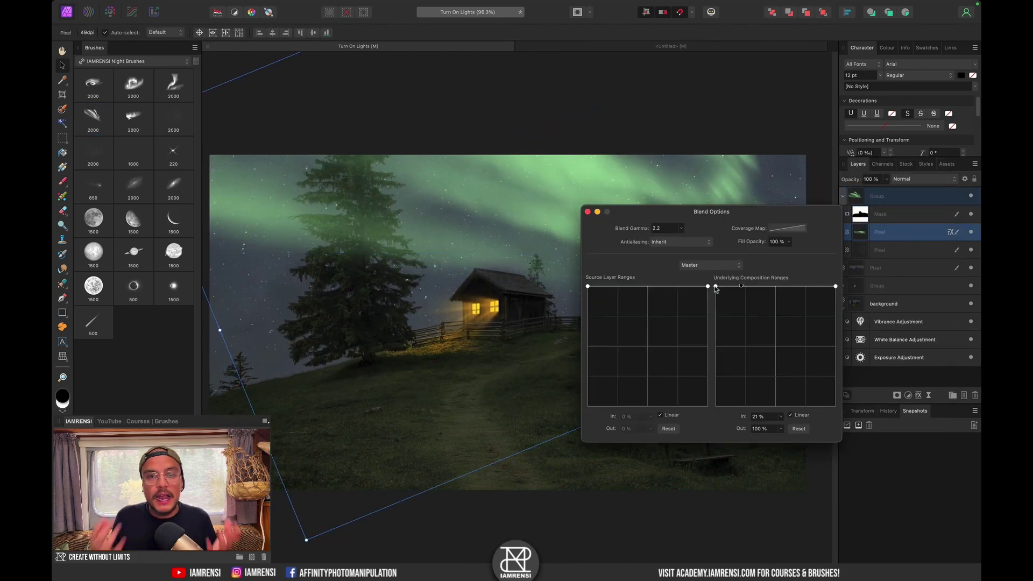
left_click_drag(716, 289, 728, 404)
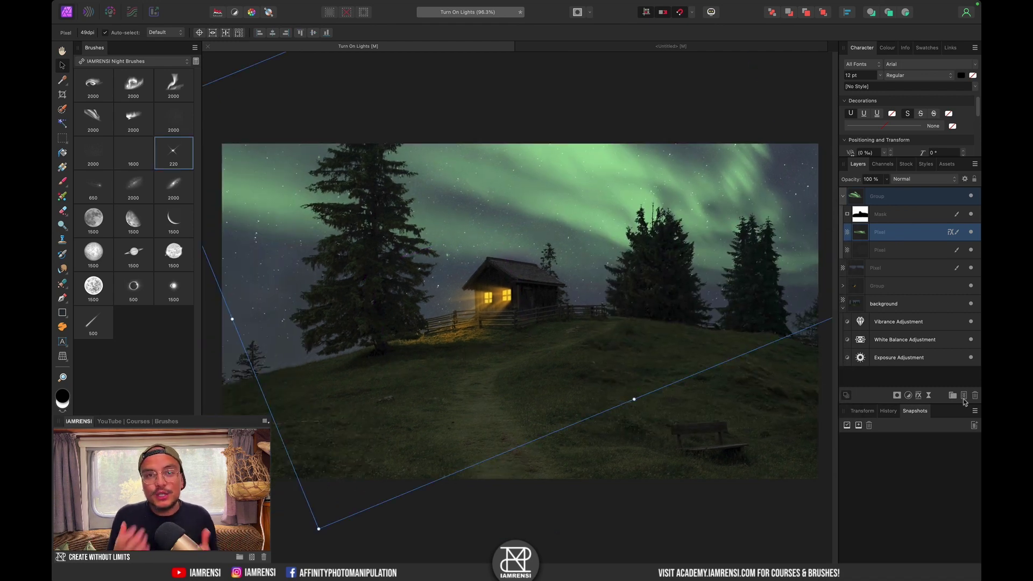
Stamp a sparkling star and a shooting star in the sky on a new pixel layer and flip that layer horizontally.
left_click(963, 395)
key("b")
left_click(457, 204)
left_click(93, 186)
left_click(749, 164)
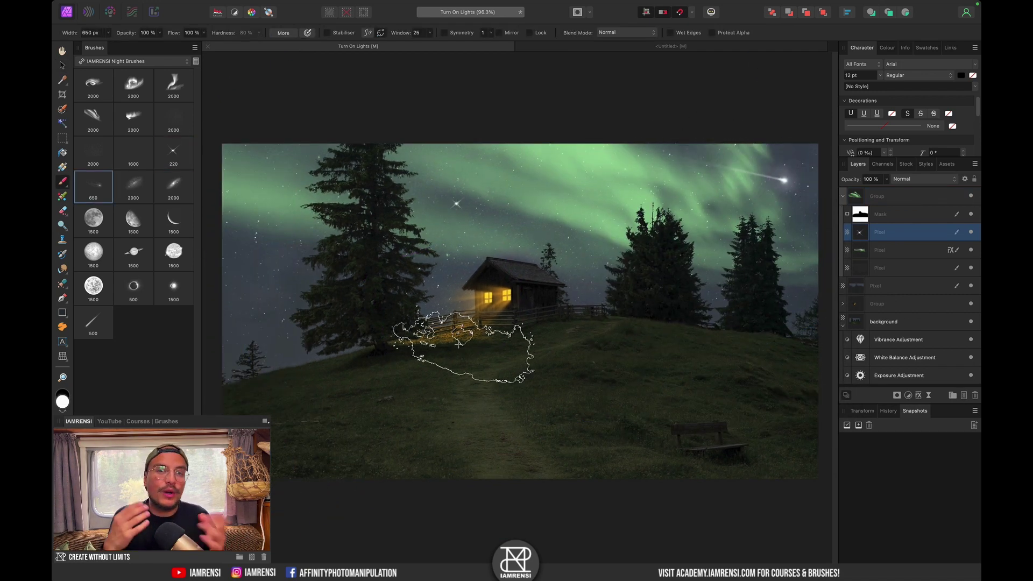
right_click(667, 181)
left_click(734, 381)
Add another pixel layer, stamp a small white crescent moon in the sky beside the large spruce, and deselect it.
left_click(964, 396)
left_click(173, 219)
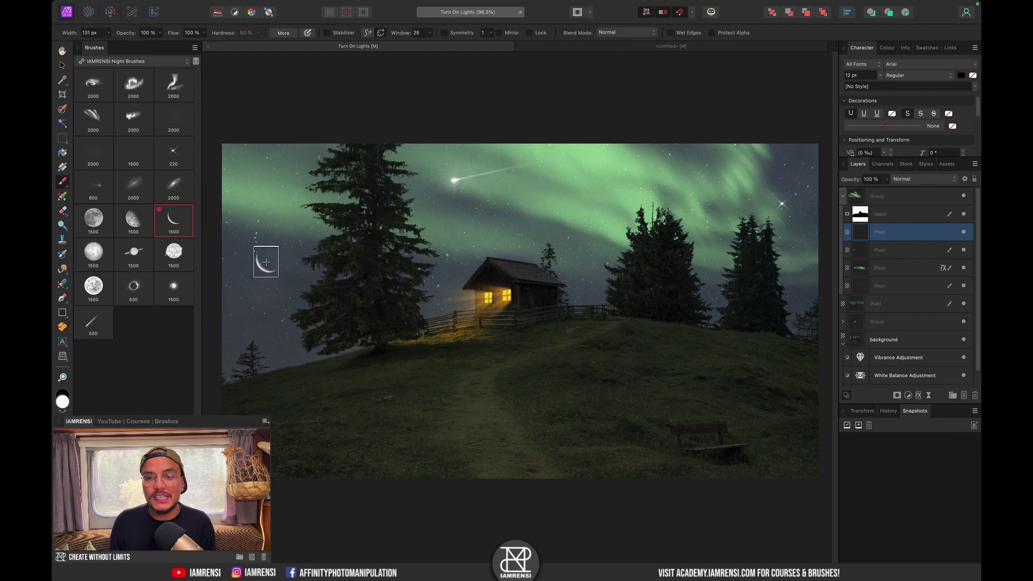
left_click(267, 256)
key("v")
left_click(631, 74)
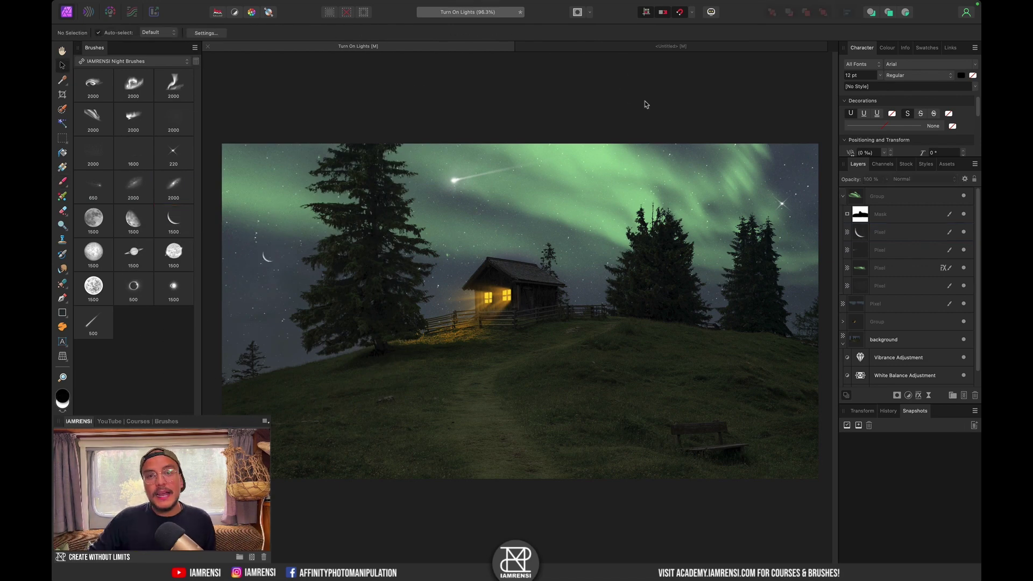